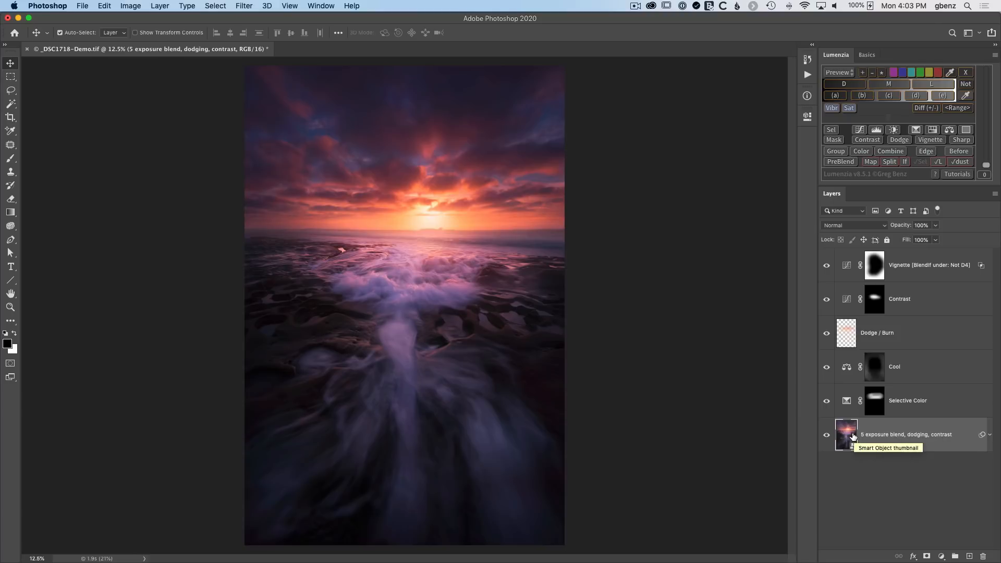
- Combine the layers from the 5-exposure blend up through Contrast into one Smart Object
left_click(919, 300, "shift")
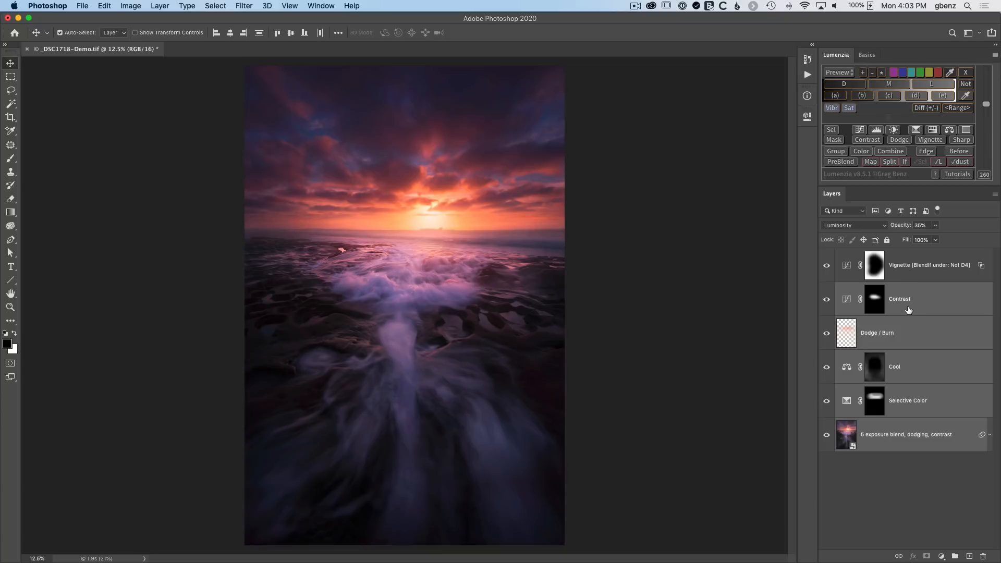
right_click(919, 342)
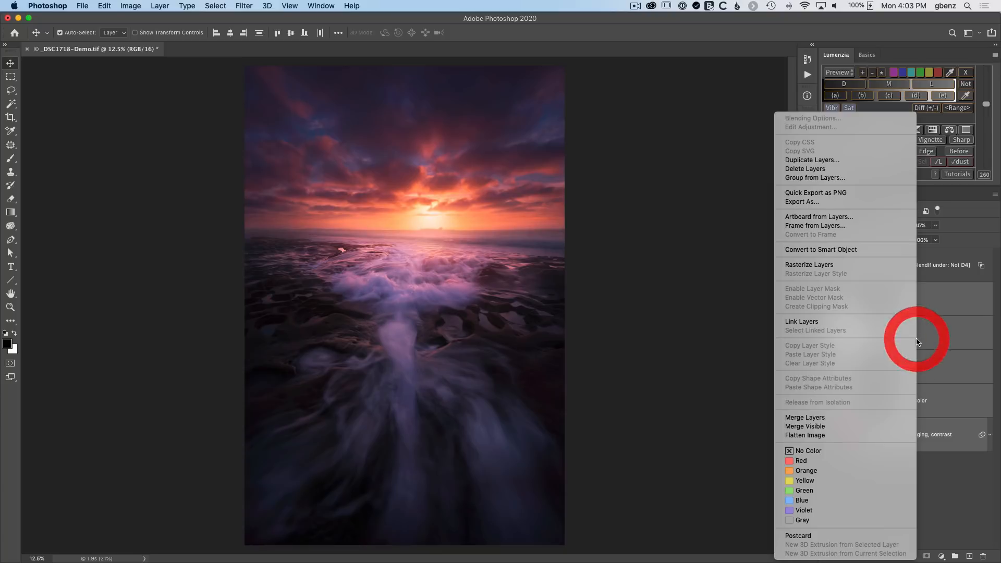
left_click(833, 252)
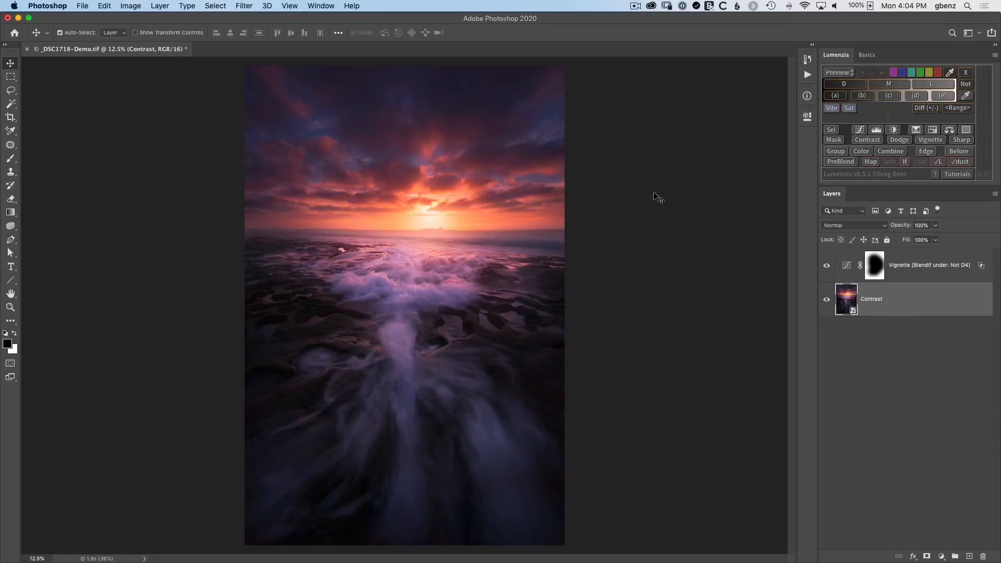
- Open the Contrast Smart Object in the Nik Collection's Color Efex Pro 4 filter
left_click(246, 6)
mouse_move(282, 190)
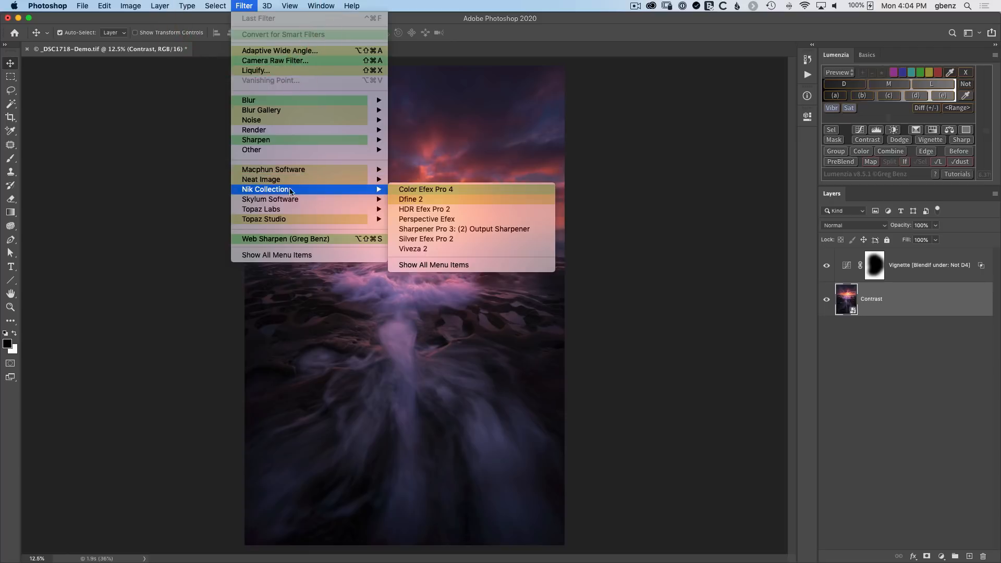
left_click(451, 191)
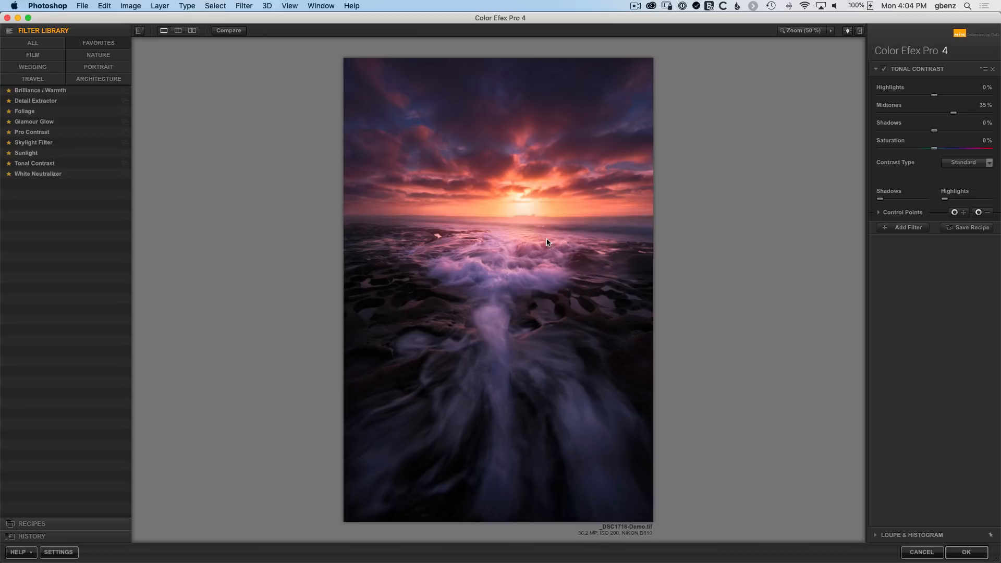
- Browse the filter library's complete list and its Wedding, Portrait, Nature and Architecture categories
left_click(35, 46)
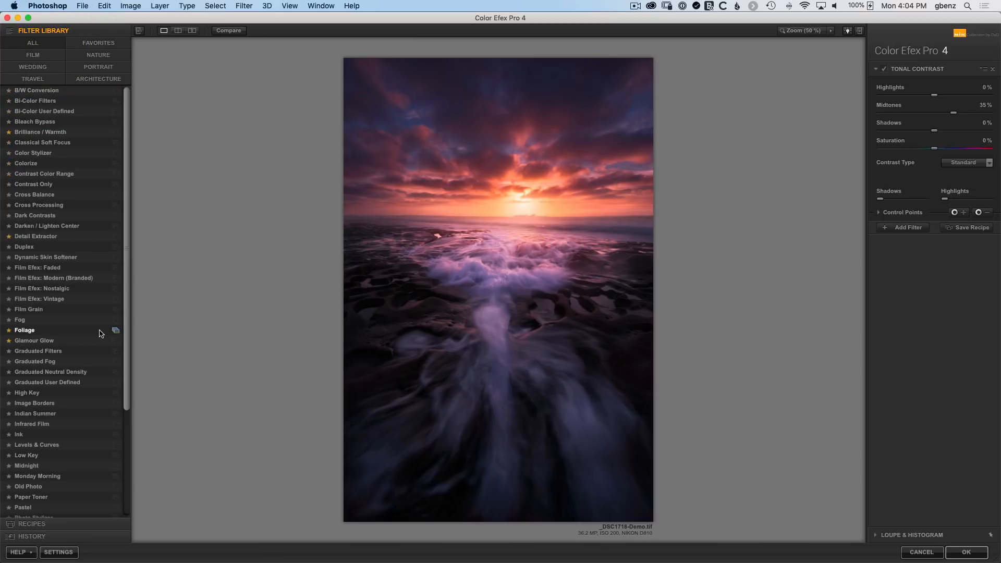
left_click_drag(126, 289, 124, 238)
left_click(36, 72)
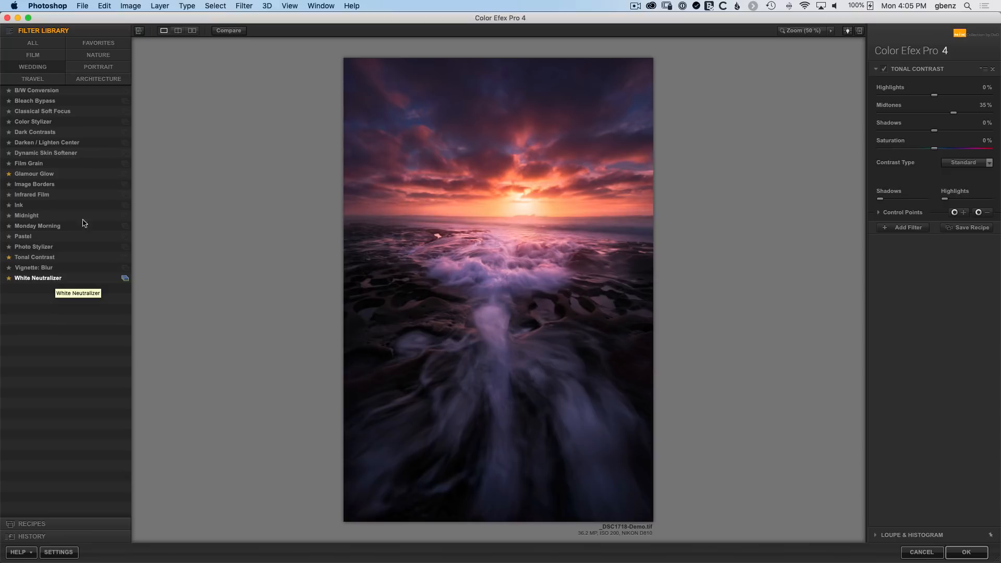
left_click(98, 69)
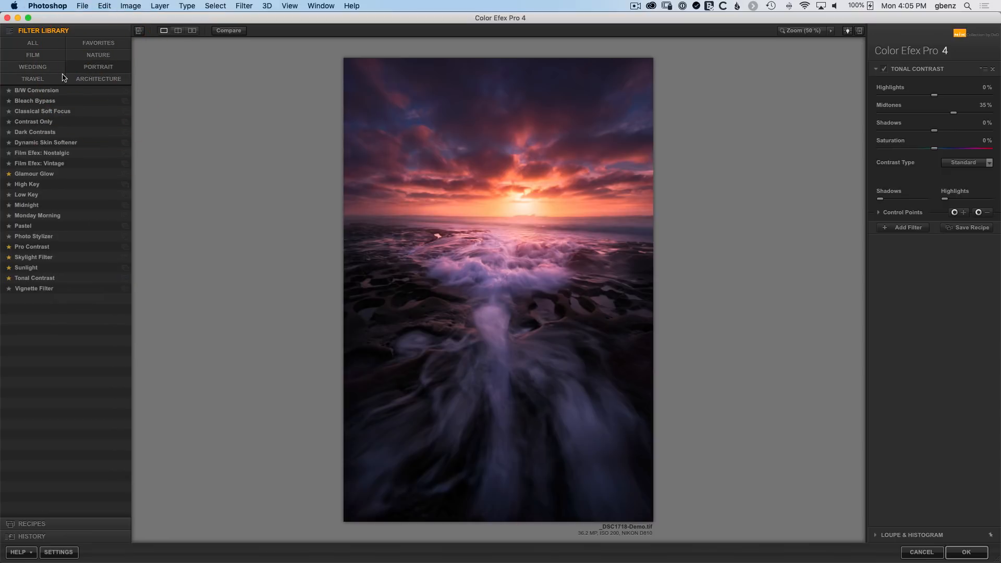
left_click(93, 55)
left_click(97, 77)
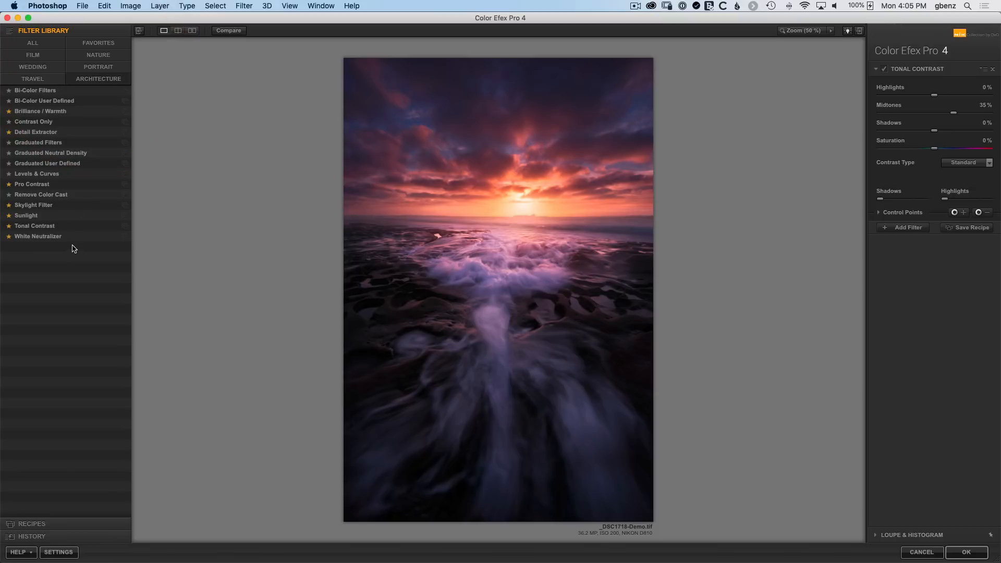
left_click(33, 43)
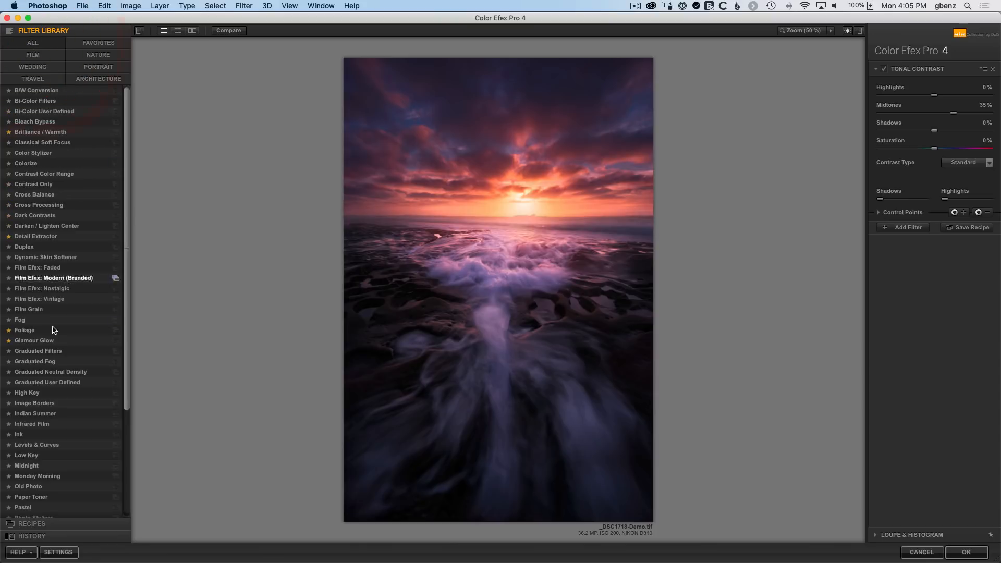
- Unmark Brilliance / Warmth as a favorite, mark it again, and show only the favorite filters
left_click(8, 134)
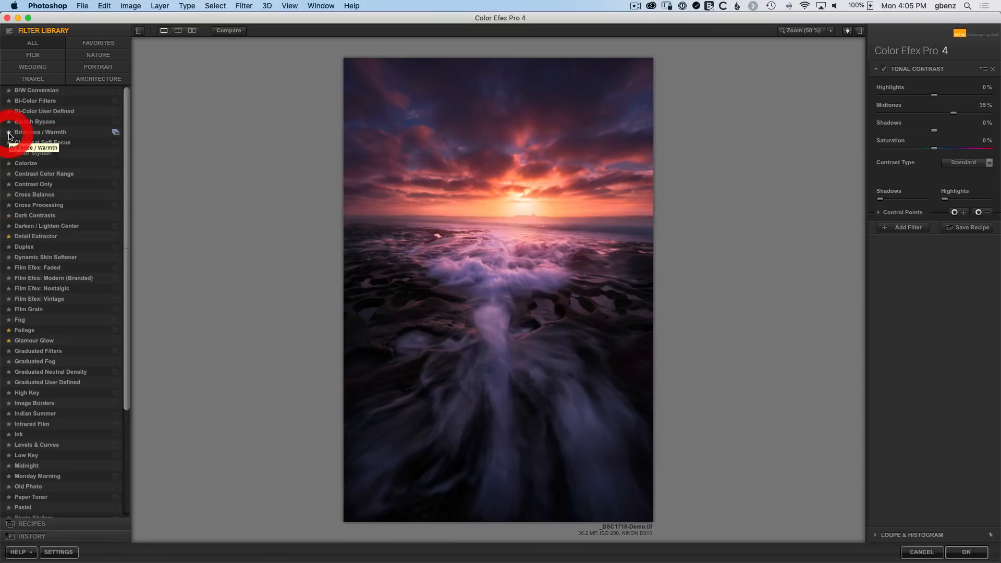
left_click(9, 134)
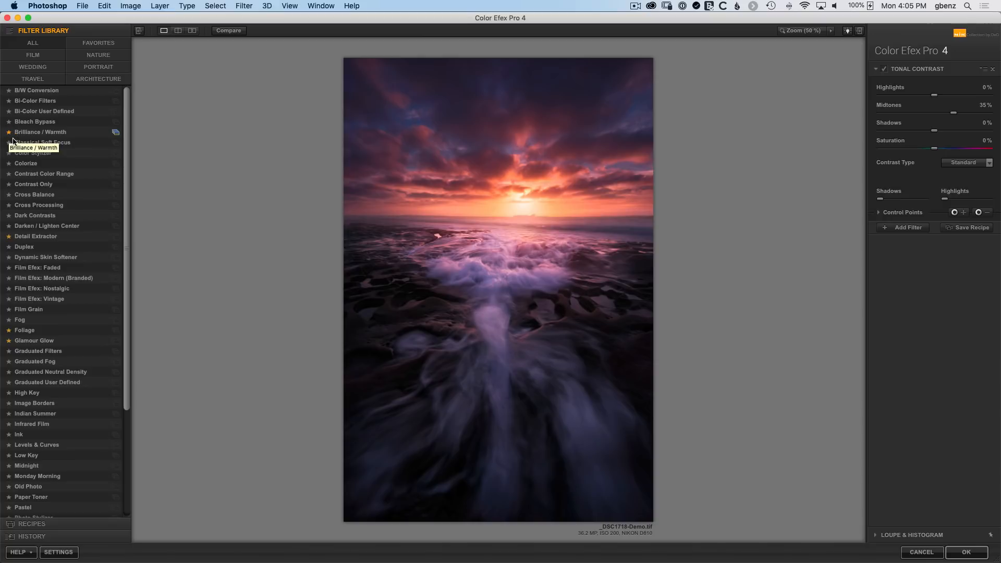
left_click(86, 45)
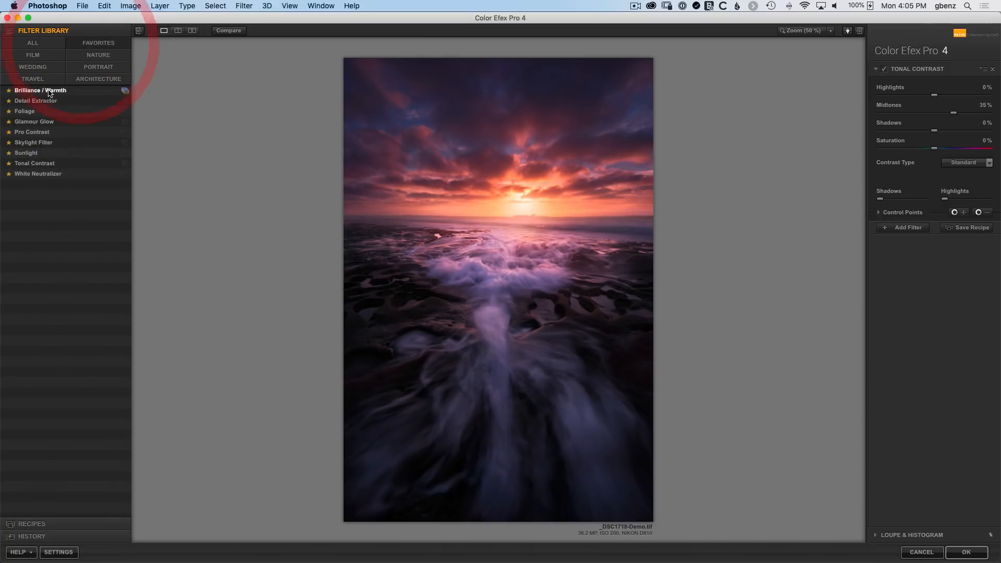
- Load the Tonal Contrast filter and set Highlights to 1%, Midtones to 20%, Shadows to -5% and Saturation to 22%
left_click(28, 163)
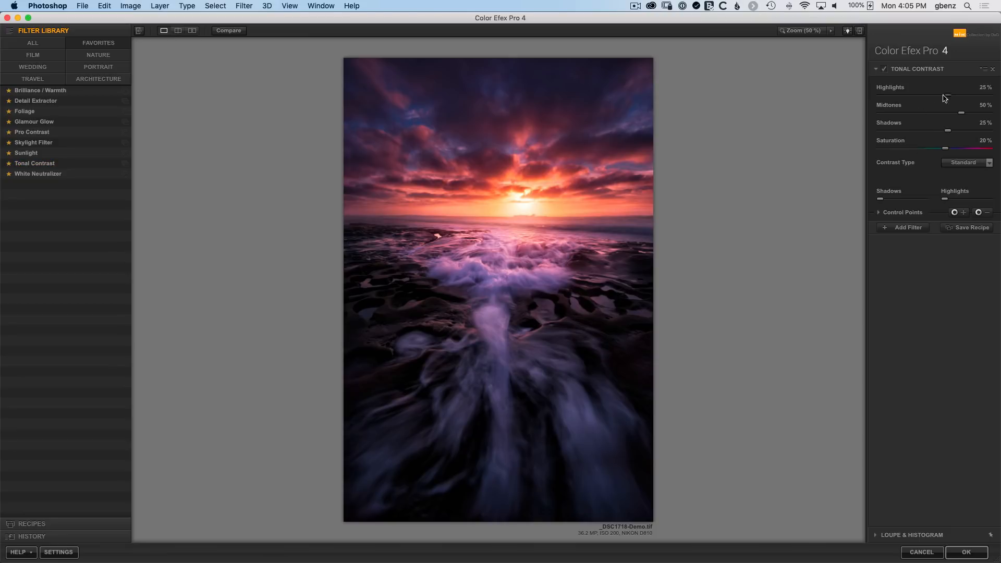
mouse_move(947, 98)
left_mouse_down()
mouse_move(899, 100)
mouse_move(996, 96)
mouse_move(884, 98)
mouse_move(987, 98)
mouse_move(936, 98)
mouse_move(888, 115)
mouse_move(971, 116)
mouse_move(899, 116)
mouse_move(945, 116)
left_mouse_up()
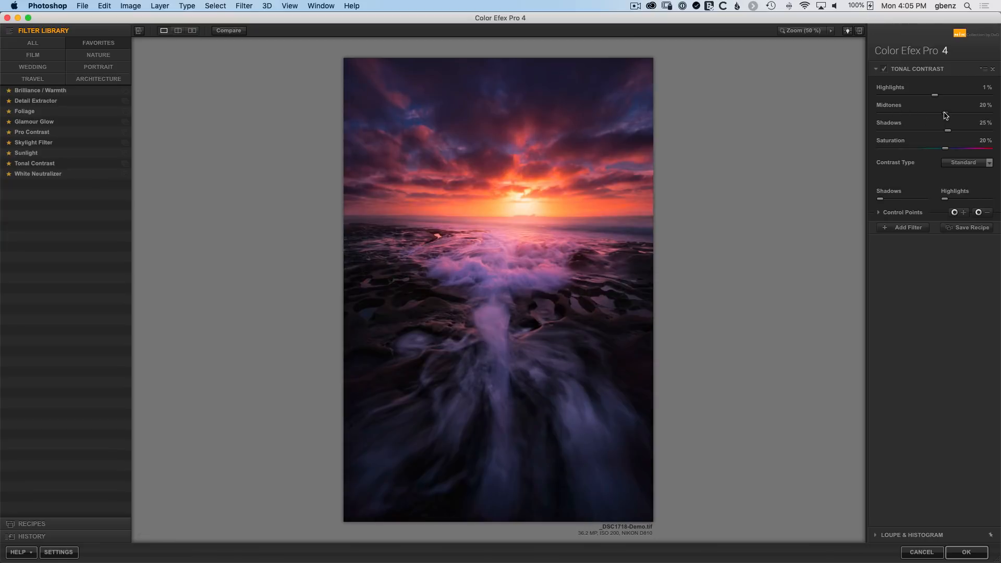
left_click(720, 177)
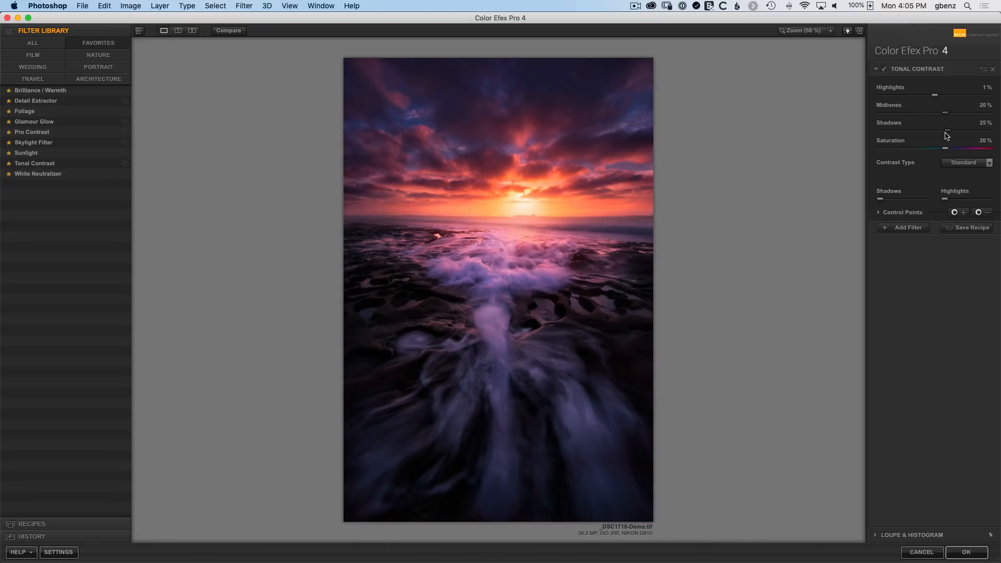
mouse_move(949, 132)
left_mouse_down()
mouse_move(893, 134)
mouse_move(980, 151)
mouse_move(894, 150)
mouse_move(963, 150)
mouse_move(948, 151)
left_mouse_up()
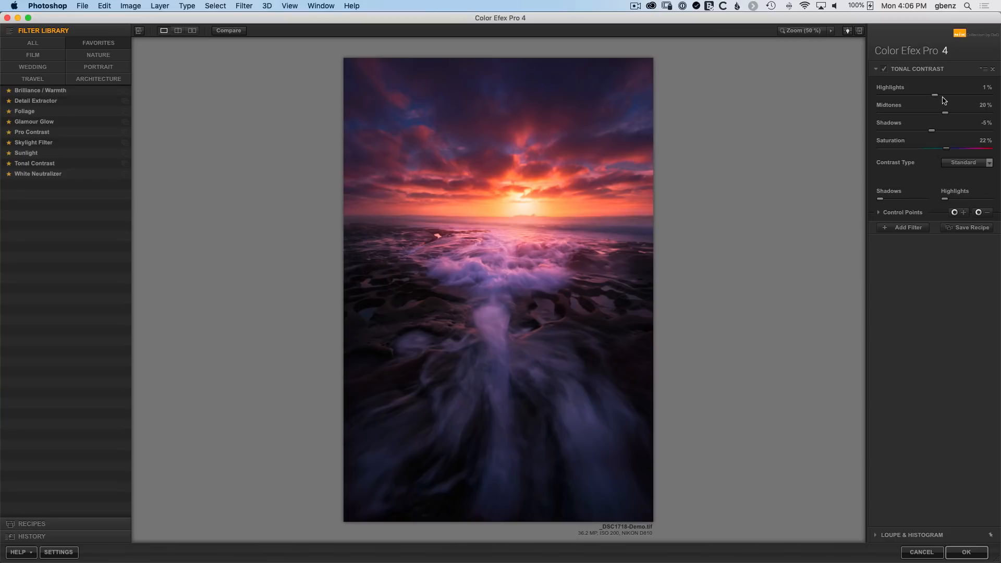
- Try Tonal Contrast with Highlights at 25% and Midtones at 50%
left_click_drag(945, 114, 934, 98)
left_click(935, 99)
left_click_drag(935, 98, 948, 95)
left_click_drag(943, 113, 961, 112)
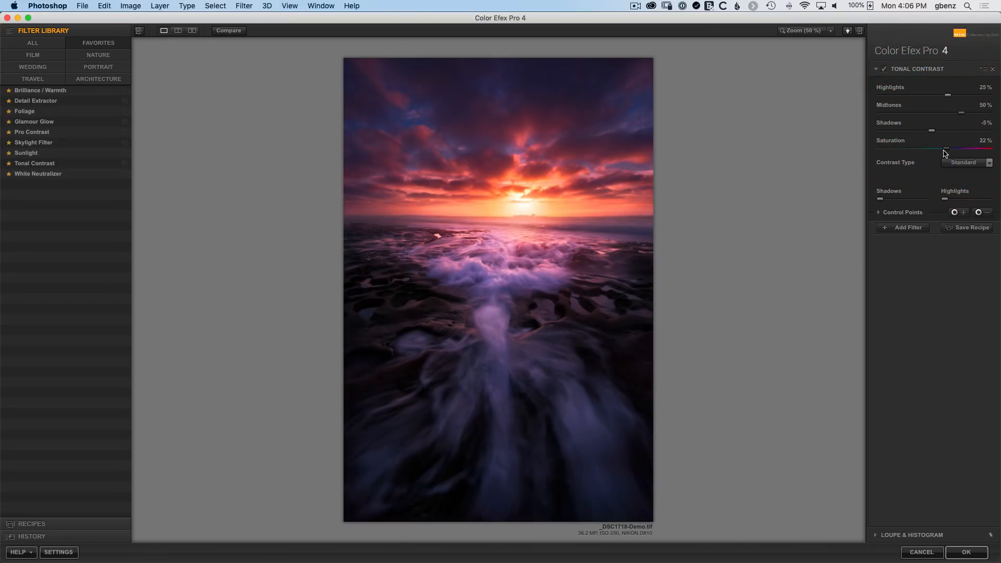
- Set Tonal Contrast to Highlights 0%, Midtones 32%, Shadows 0% and Saturation -1%
left_click_drag(950, 99, 934, 150)
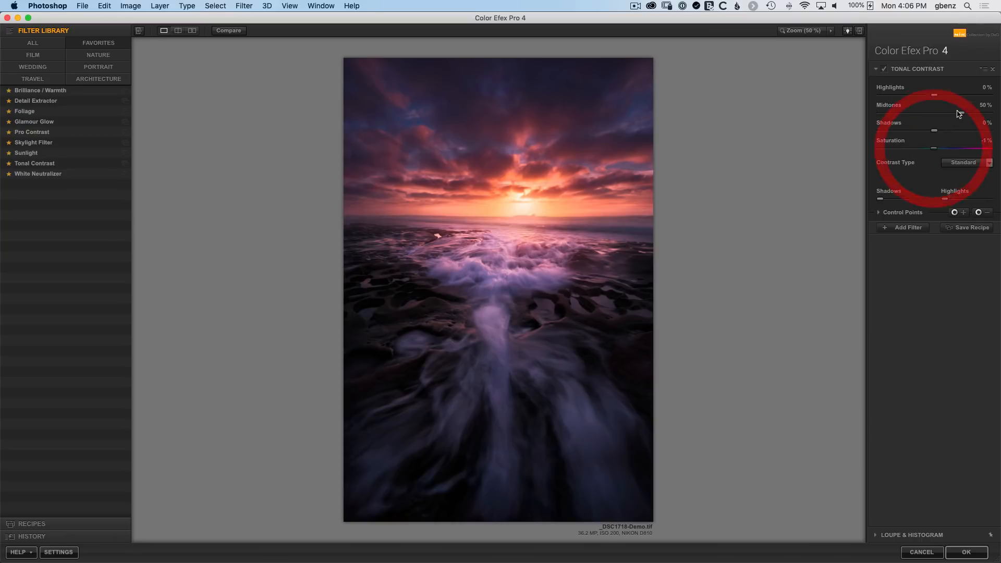
left_click_drag(959, 116, 949, 115)
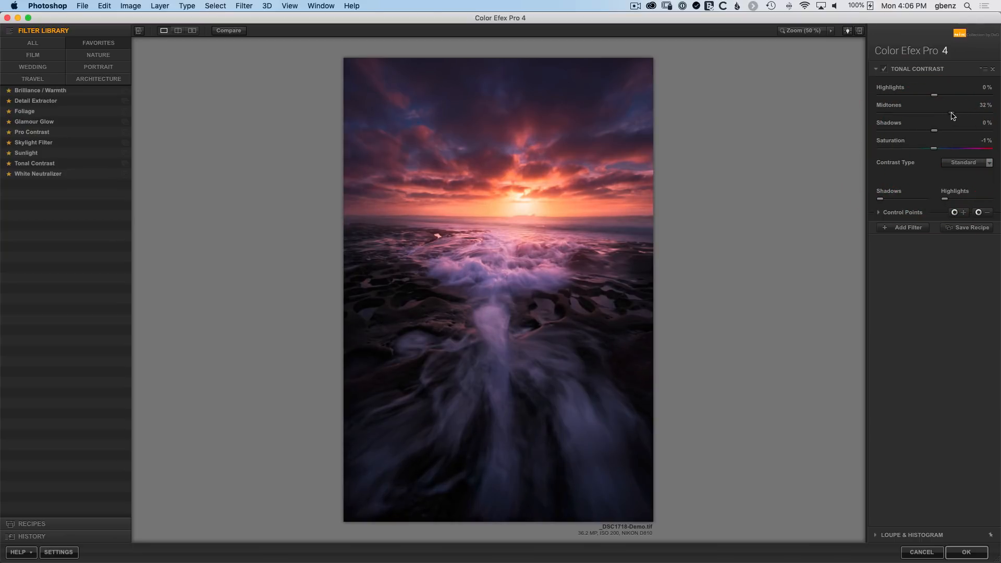
left_click(953, 116)
- Switch the Tonal Contrast effect off and on repeatedly to judge its influence on the photo
left_click(886, 70)
left_click(885, 71)
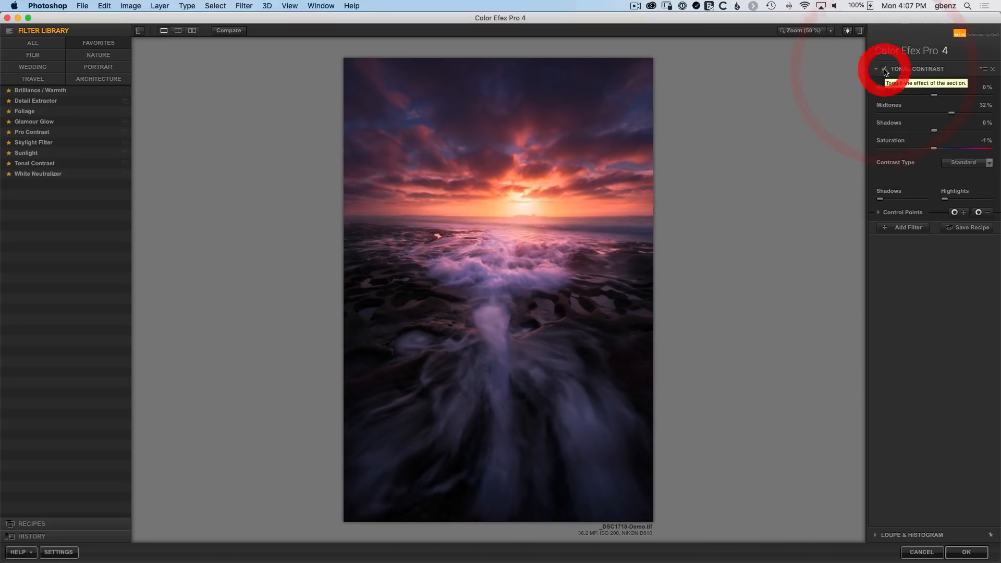
left_click(885, 71)
left_click(885, 70)
left_click(885, 71)
left_click(885, 70)
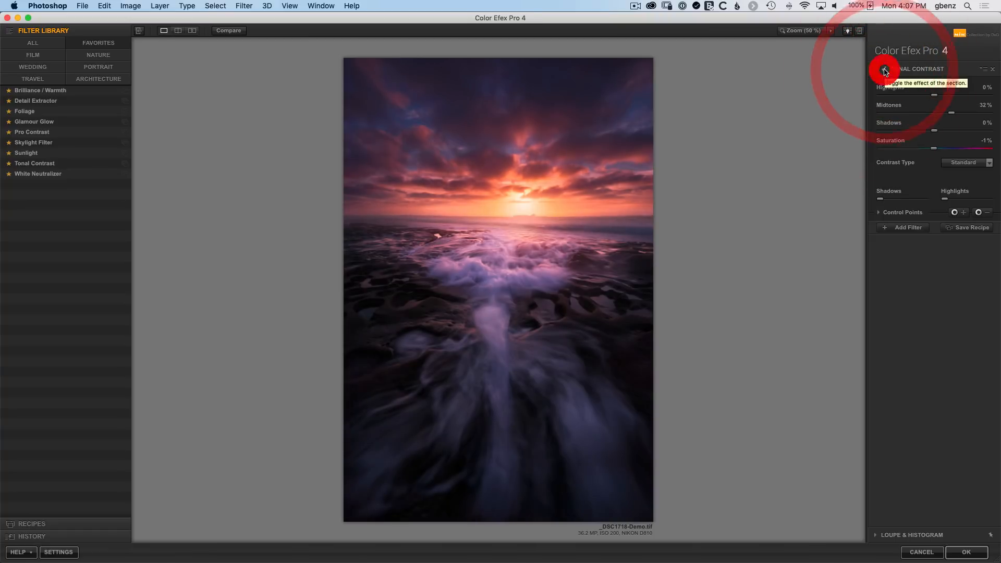
- Compare the filtered photo with the original image
left_click(236, 32)
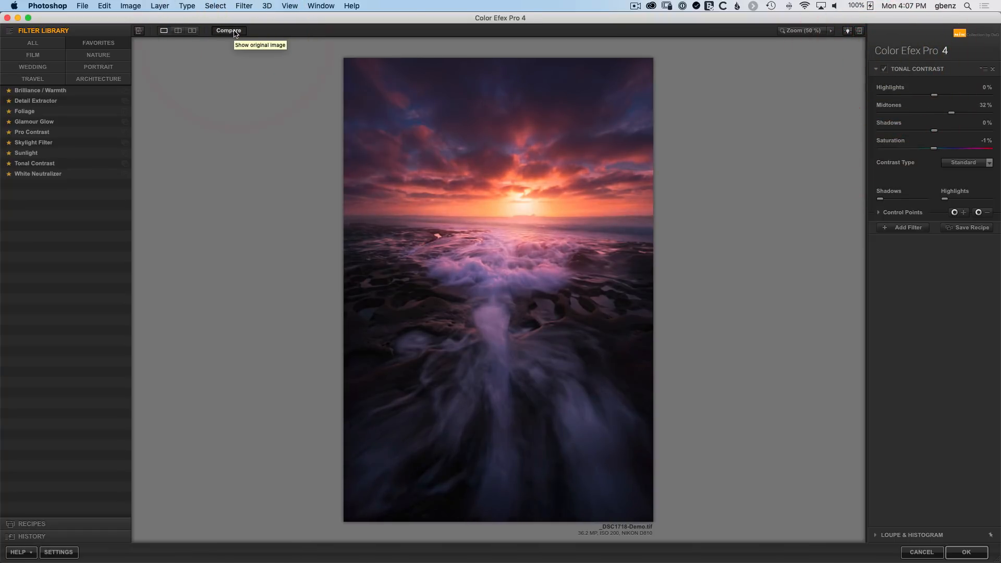
left_click(235, 32)
left_click(235, 33)
left_click(235, 32)
- Compare before and after in a split preview with vertical and horizontal dividers, leaving a vertical divider near the photo's left edge
left_click(178, 32)
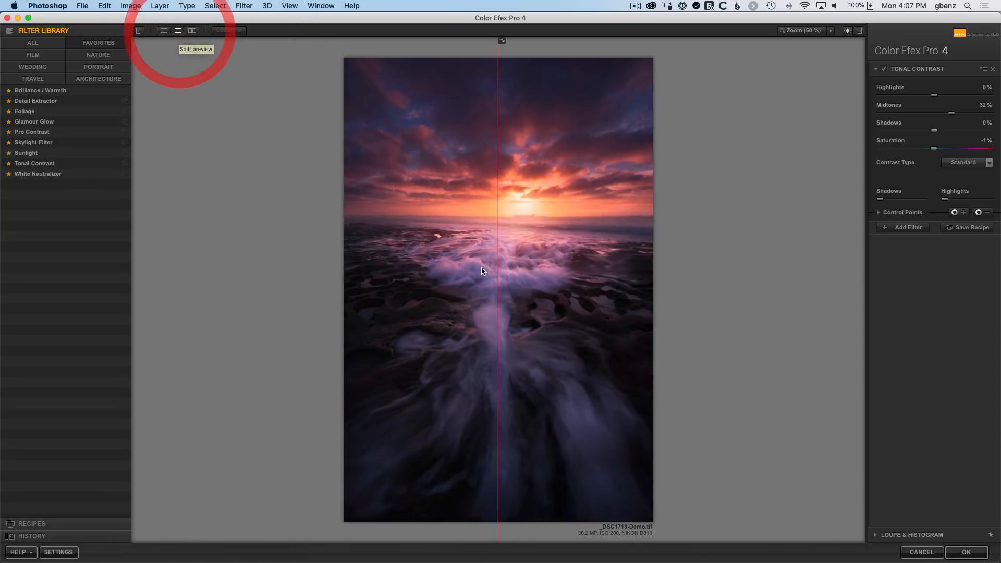
left_click_drag(499, 274, 398, 253)
left_click(400, 41)
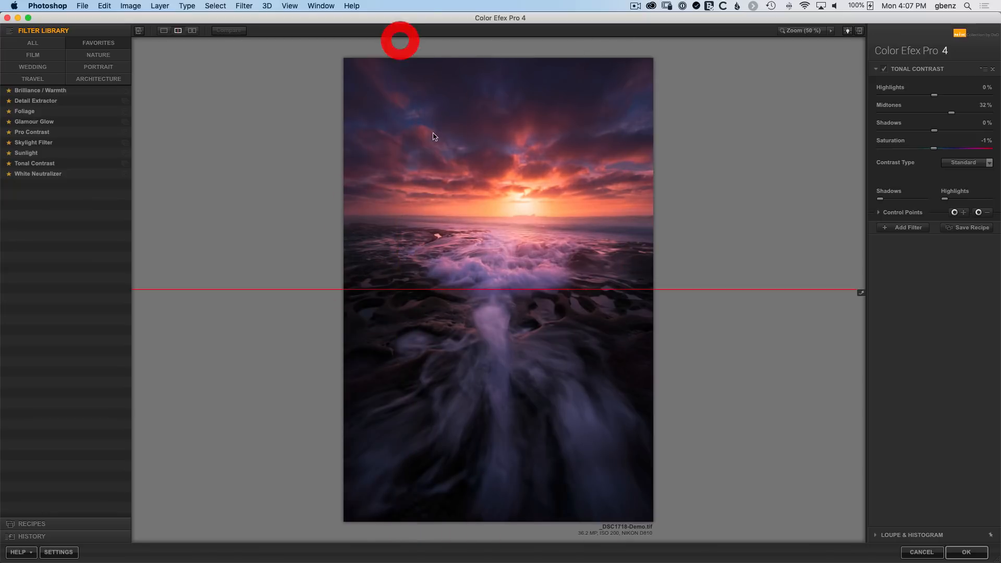
mouse_move(522, 288)
left_mouse_down()
mouse_move(522, 229)
mouse_move(519, 302)
left_mouse_up()
left_click(865, 309)
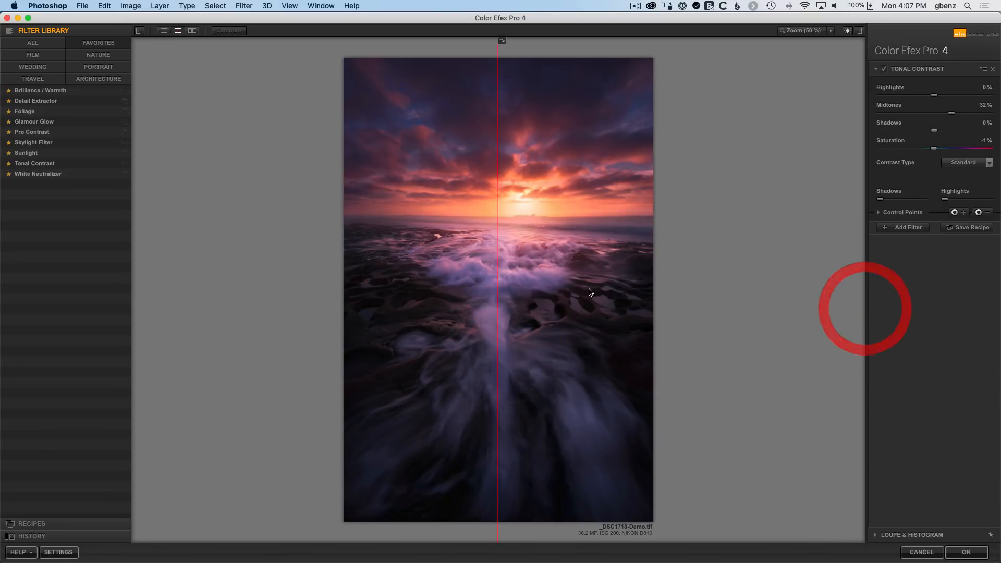
mouse_move(498, 300)
left_mouse_down()
mouse_move(362, 300)
mouse_move(626, 289)
mouse_move(374, 282)
mouse_move(641, 289)
mouse_move(364, 282)
left_mouse_up()
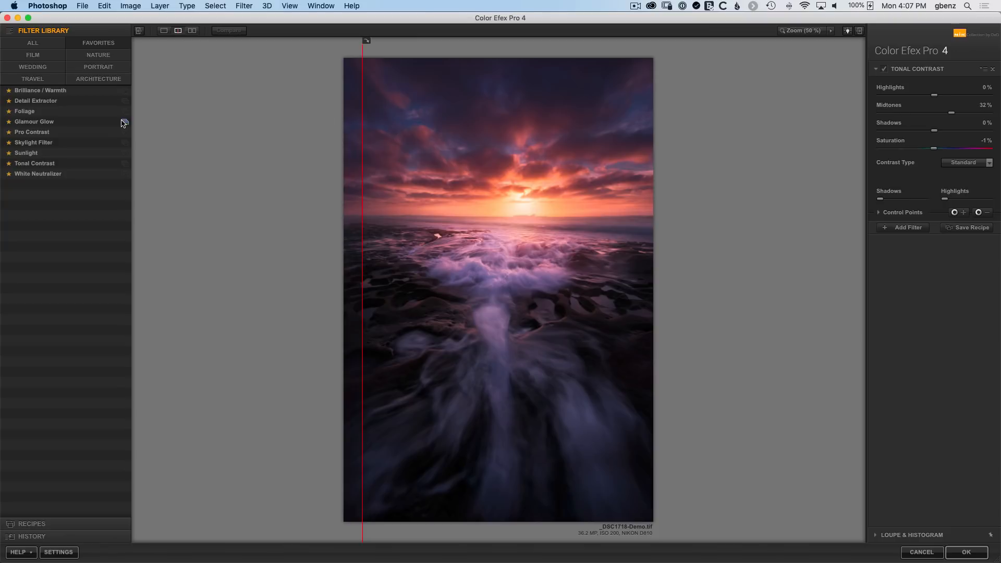
- Try Pro Contrast in place of the Tonal Contrast filter, and undo the replacement
left_click(23, 134)
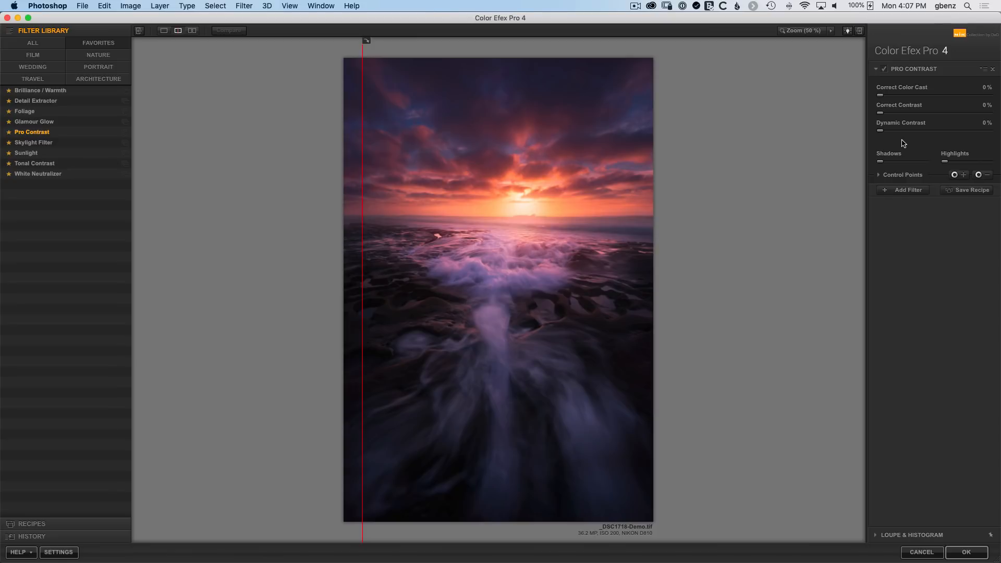
key("super+z")
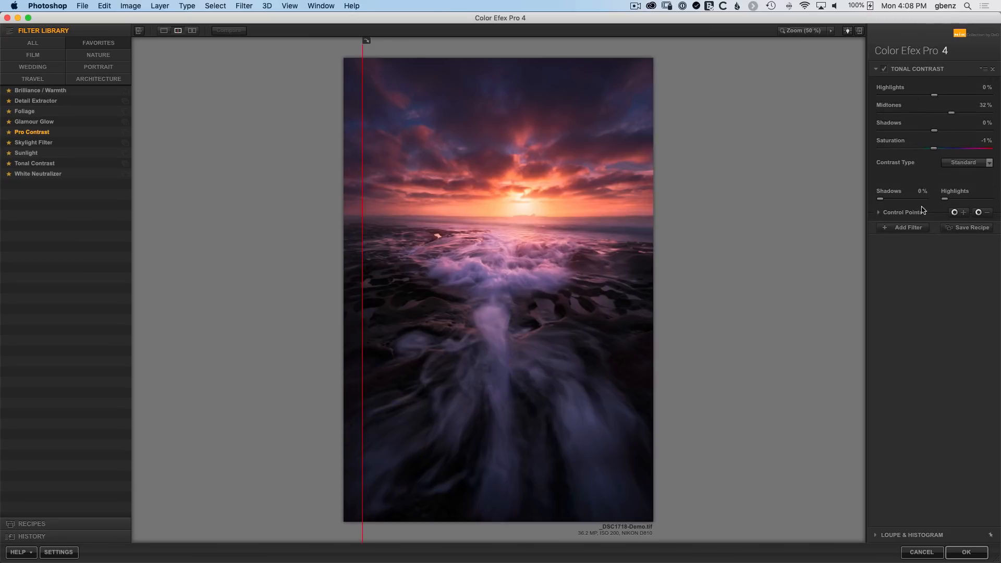
- Add Pro Contrast as a second filter below Tonal Contrast and set its Dynamic Contrast to 96%
left_click(905, 227)
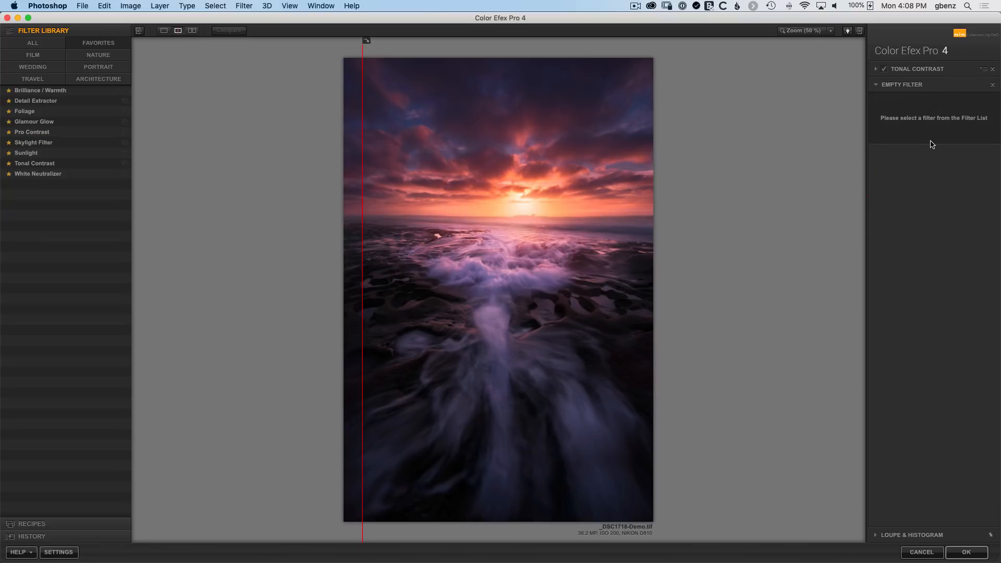
left_click(53, 133)
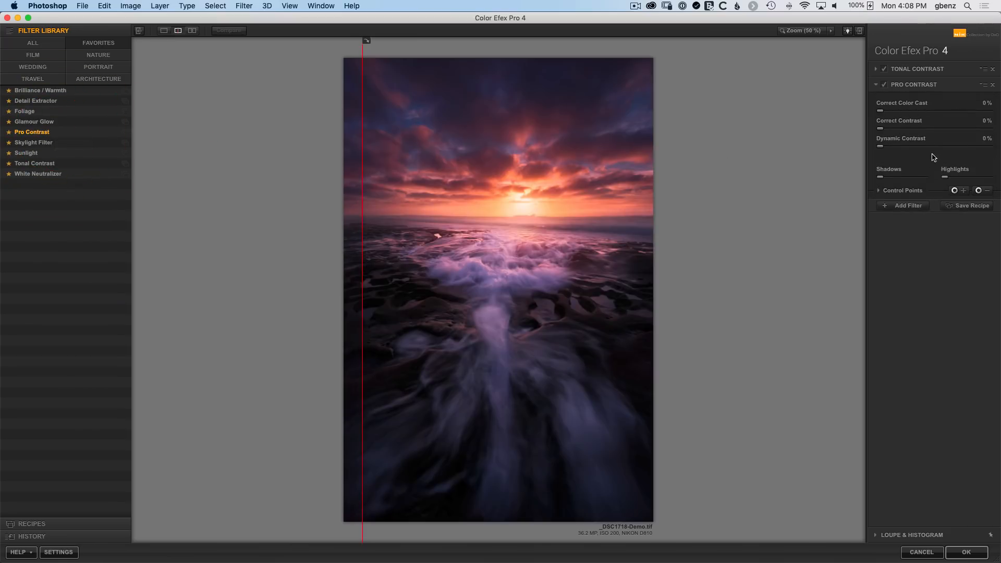
left_click(877, 70)
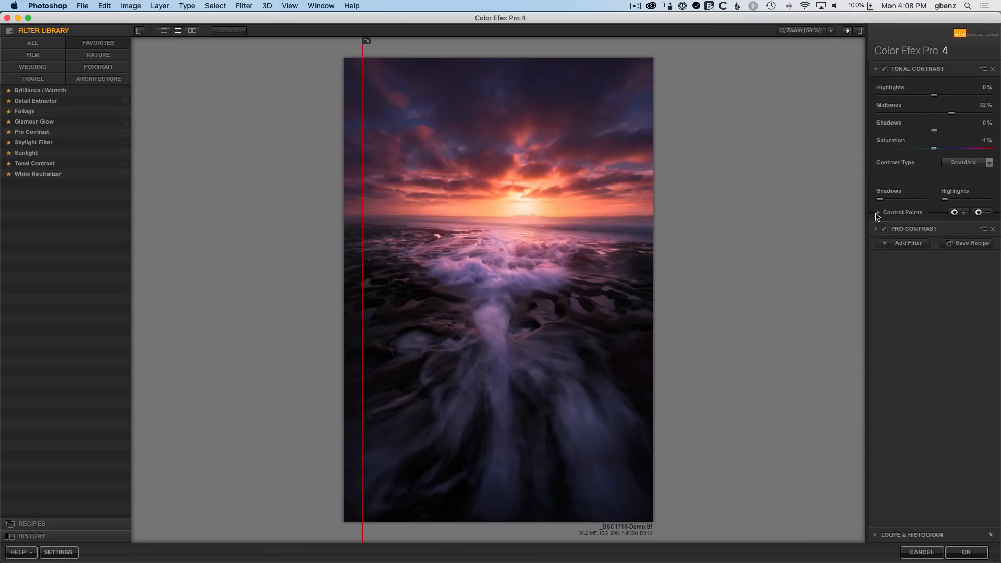
left_click(877, 230)
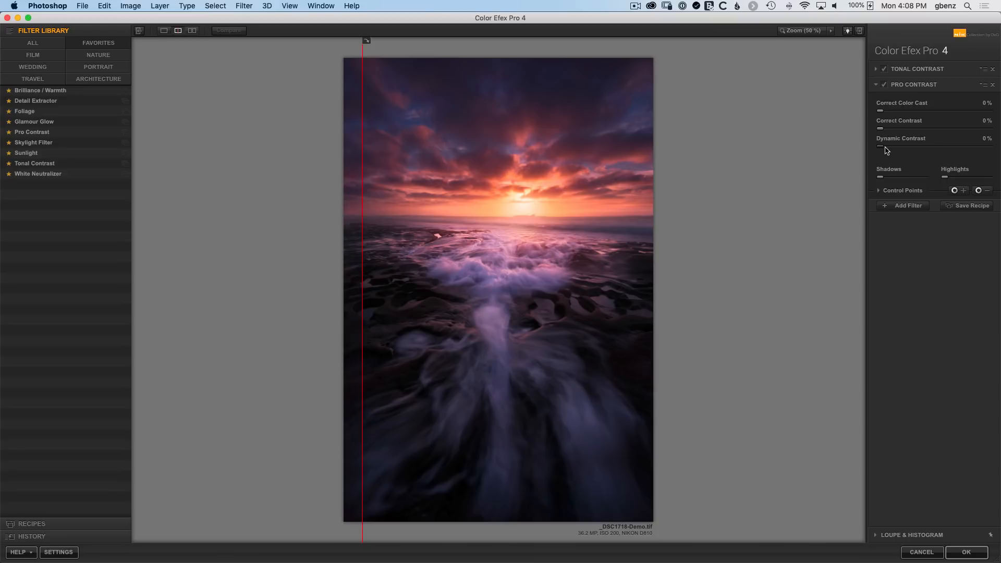
left_click(986, 148)
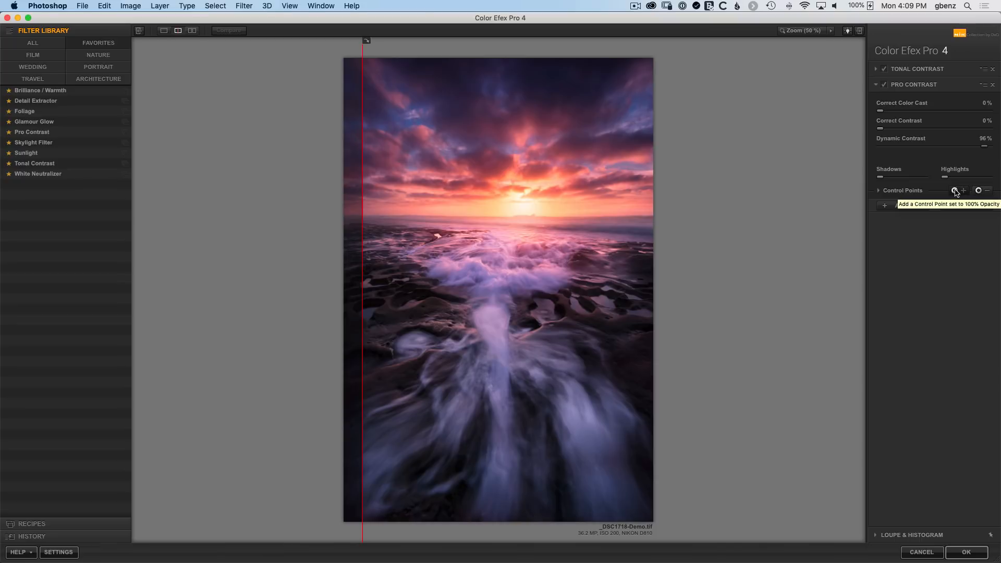
- Add a 100% opacity control point for Pro Contrast on the sun and compare the photo with and without the filter
left_click(955, 191)
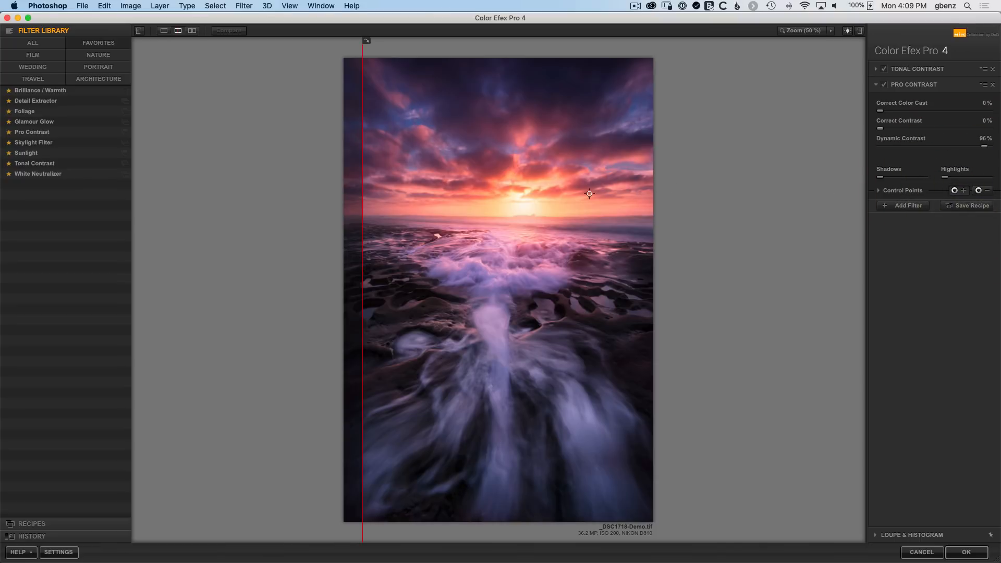
left_click(522, 208)
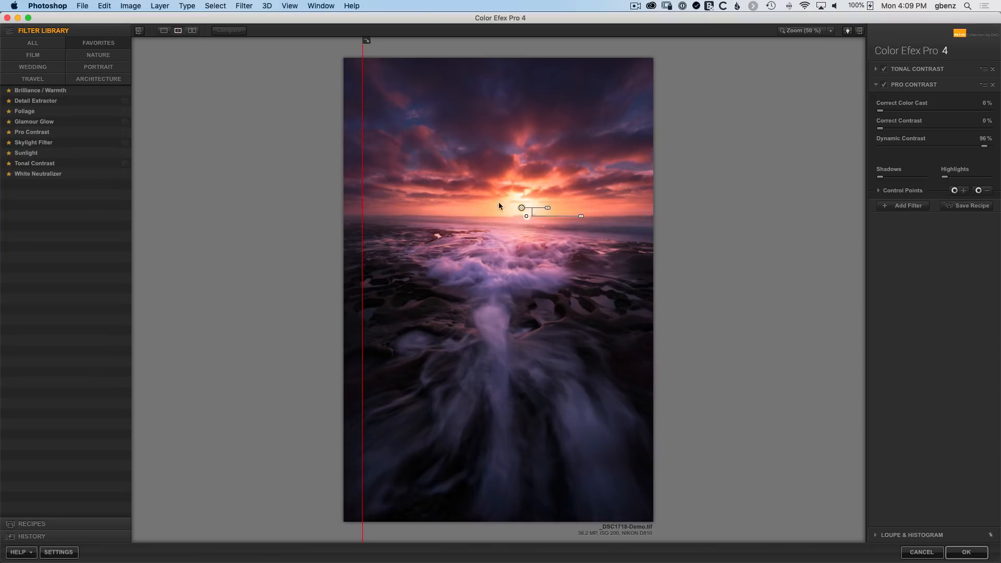
left_click(884, 84)
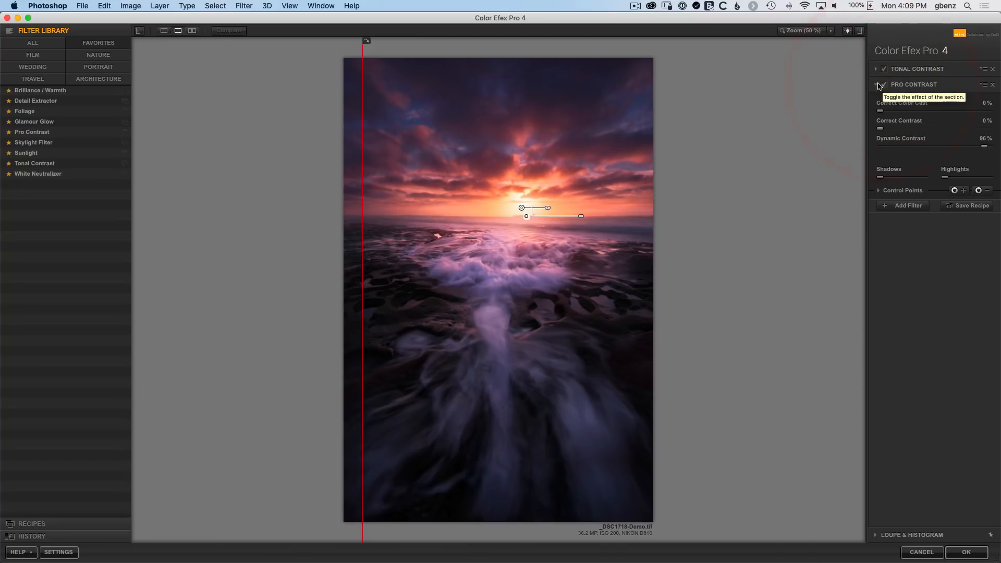
left_click(884, 84)
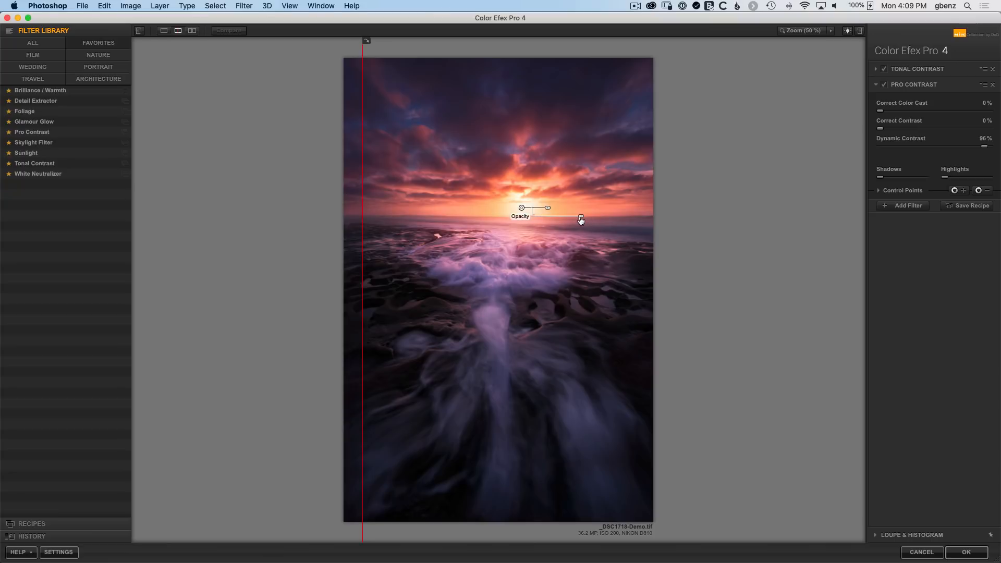
- Enlarge the sun's control point to 90% size and show the list of Pro Contrast control points
left_click_drag(582, 220, 606, 219)
left_click_drag(547, 211, 578, 211)
left_click(897, 193)
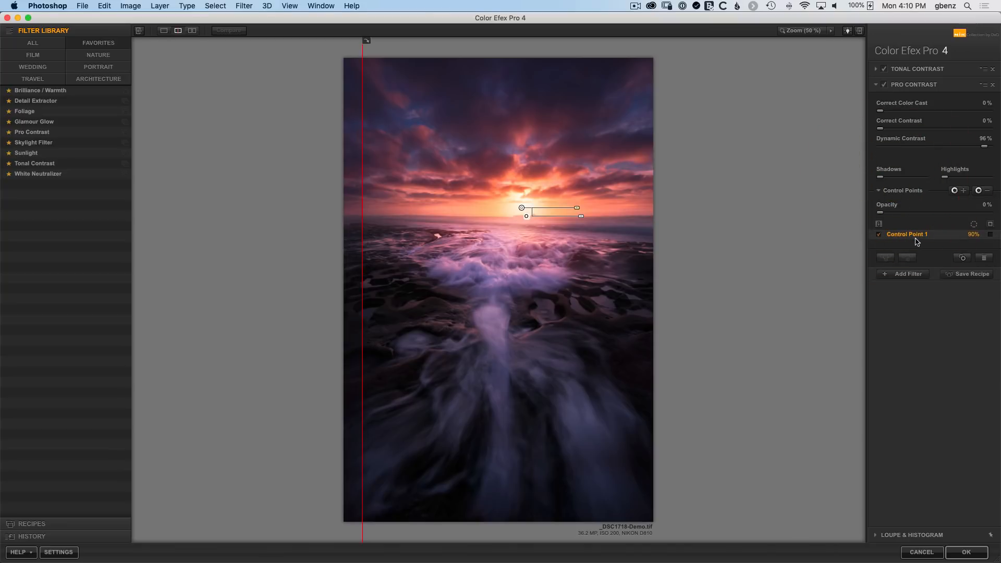
- Using the selection mask as a guide, move the control point onto the surf below the horizon and set its size to 57%
left_click(991, 225)
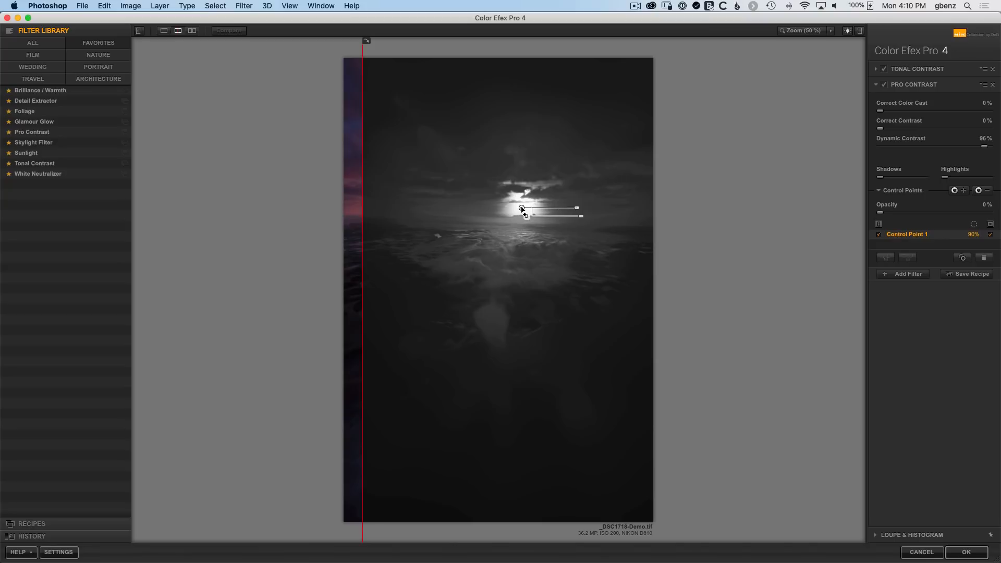
left_click_drag(522, 209, 508, 246)
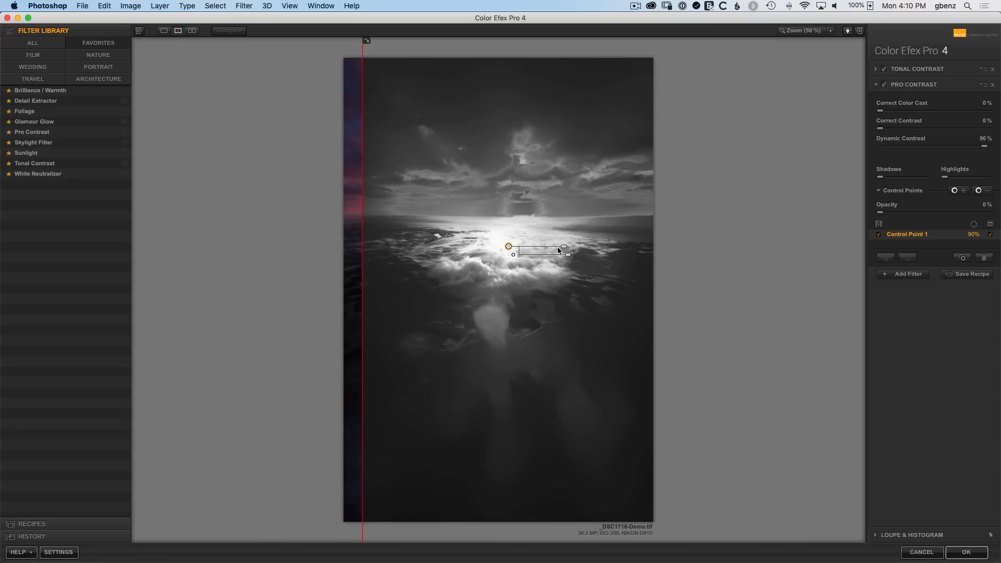
mouse_move(565, 249)
left_mouse_down()
mouse_move(528, 248)
mouse_move(563, 249)
left_mouse_up()
left_click(531, 243)
left_click_drag(508, 246, 510, 255)
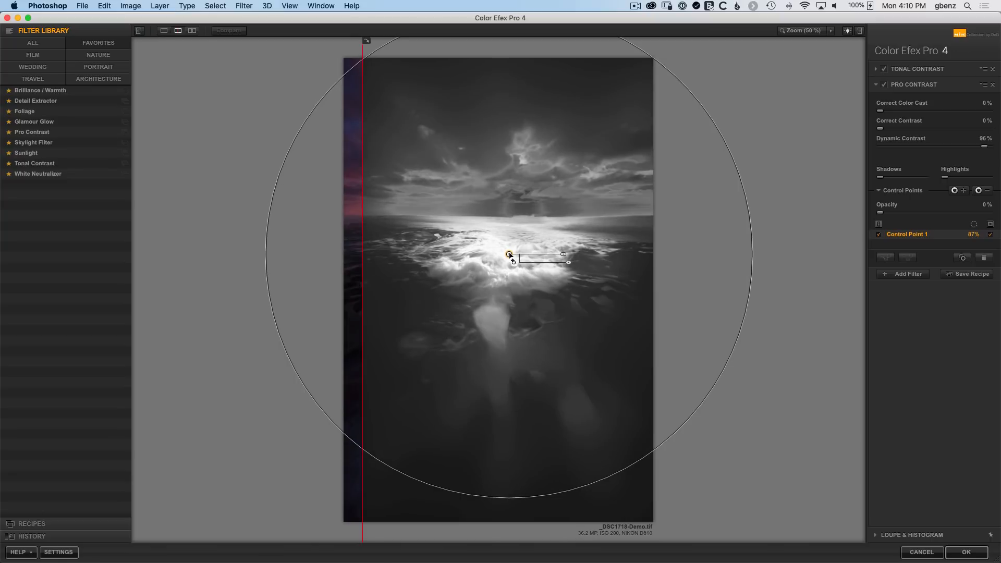
left_click(510, 255)
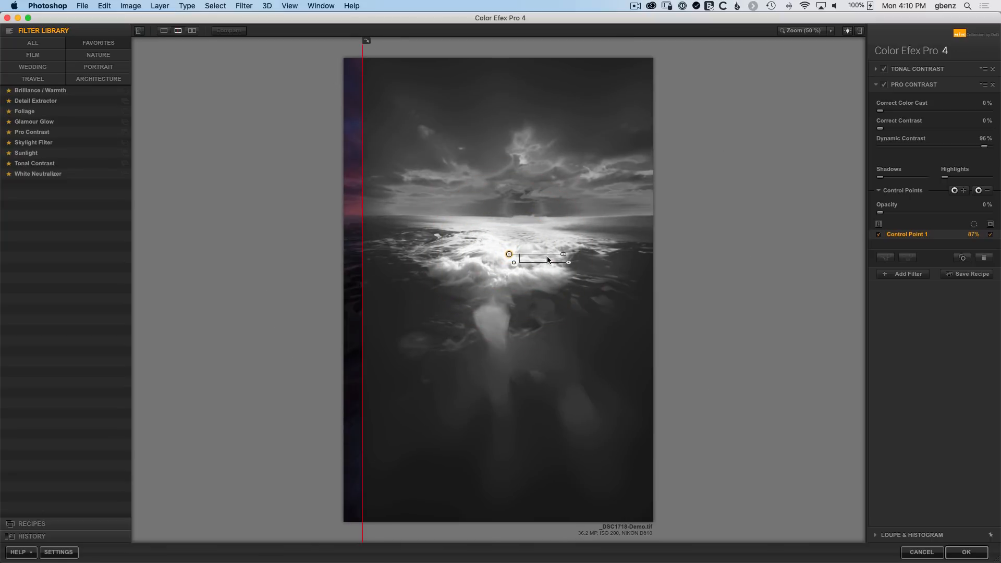
mouse_move(563, 255)
left_click_drag(559, 256, 551, 256)
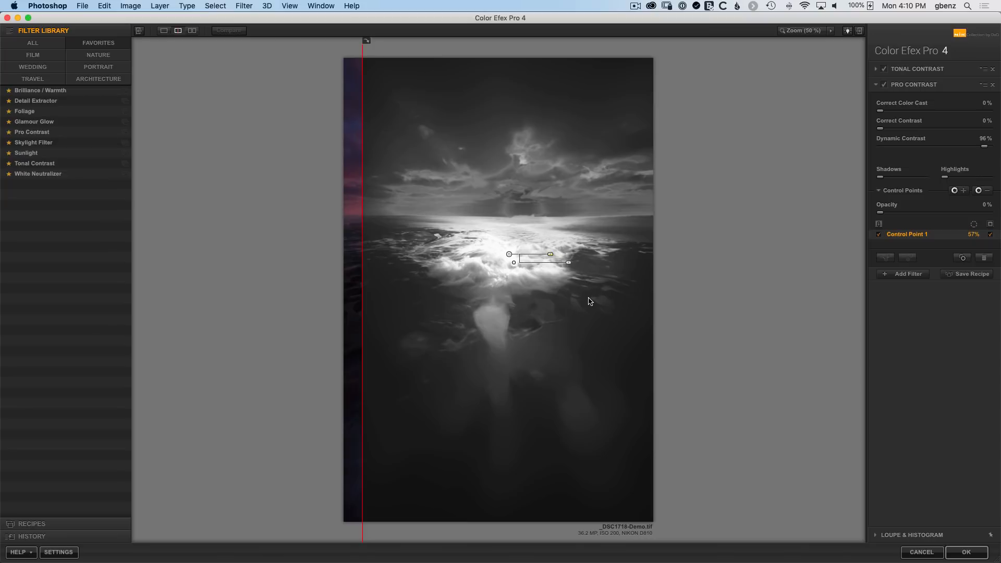
left_click(991, 226)
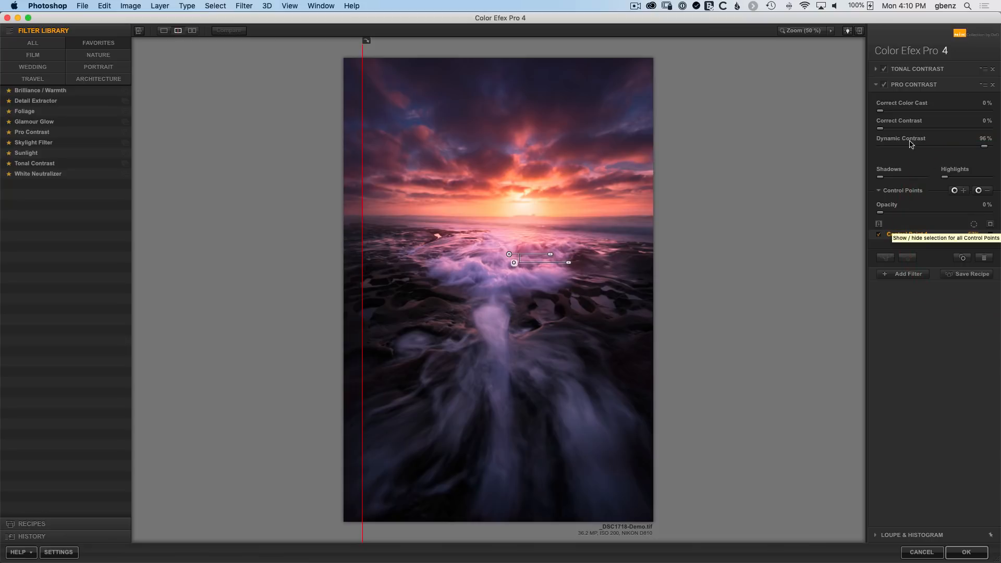
- Compare the photo repeatedly with Pro Contrast off and on to judge its effect around the surf
left_click(887, 87)
left_click(887, 86)
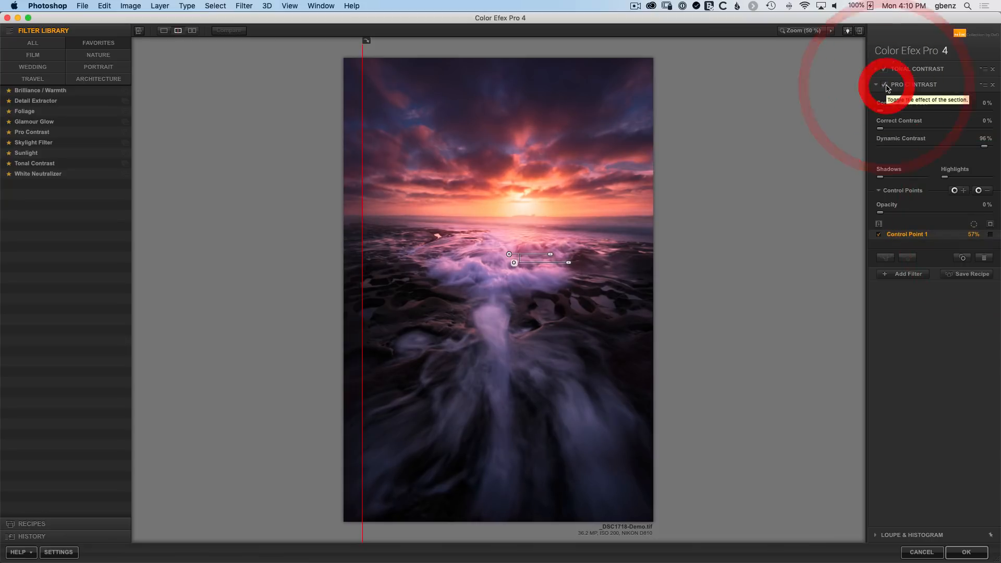
left_click(887, 87)
left_click(888, 87)
left_click(887, 88)
left_click(887, 88)
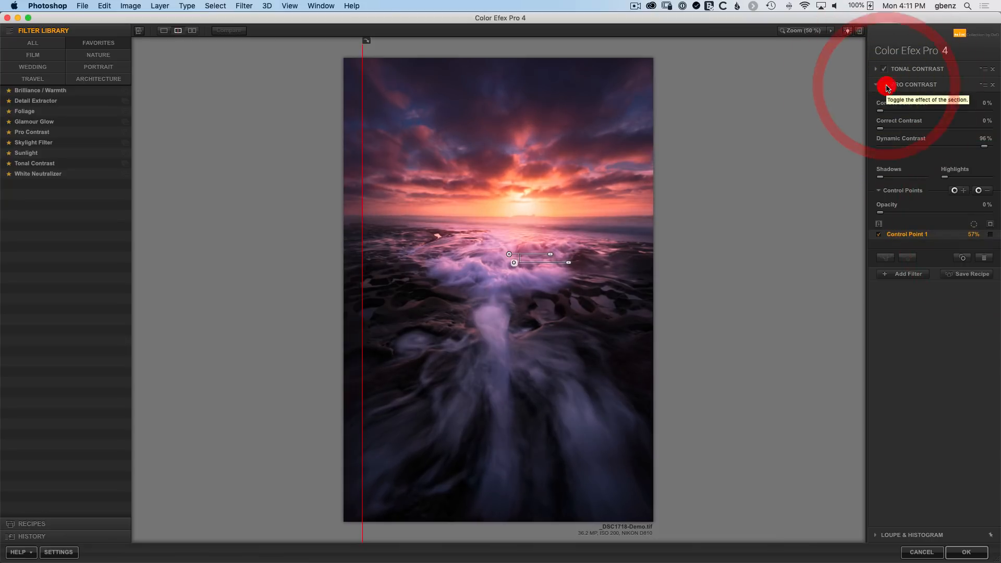
left_click(887, 87)
left_click(887, 87)
left_click(888, 87)
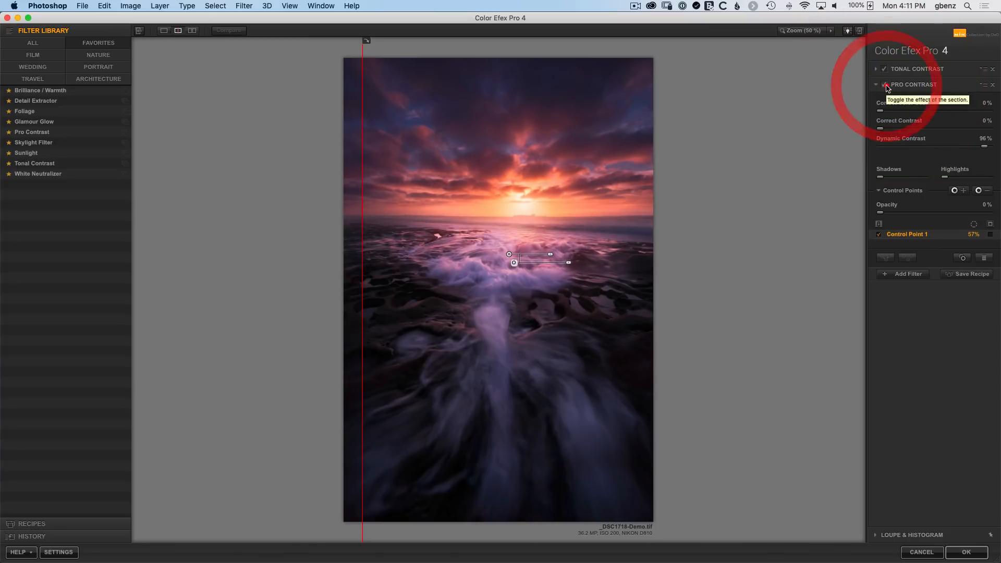
left_click(888, 87)
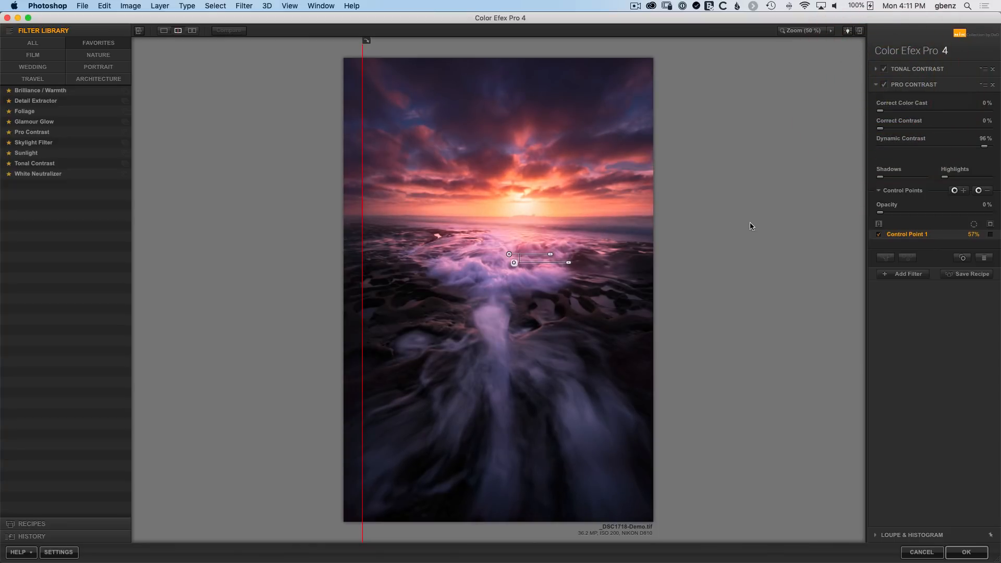
left_click(886, 86)
left_click(886, 86)
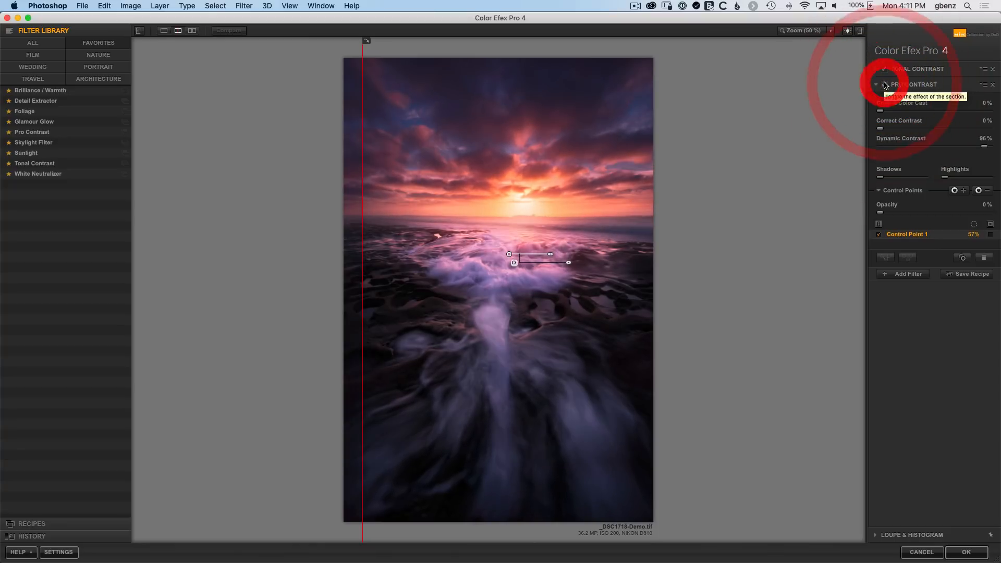
left_click(886, 85)
left_click(885, 86)
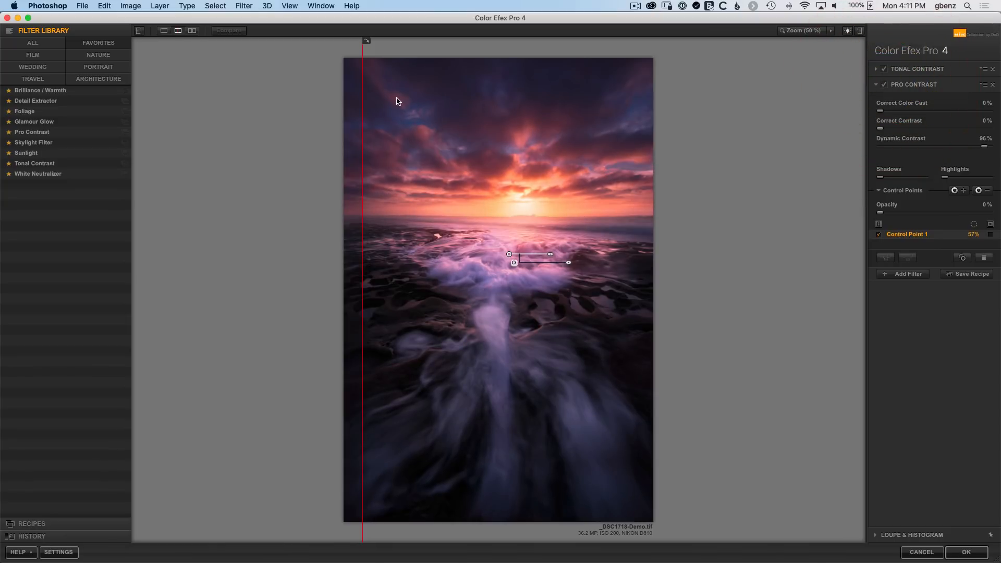
- Add a 0% opacity control point in the dark upper-left sky and show the selection mask for all control points
left_click(984, 192)
left_click(385, 90)
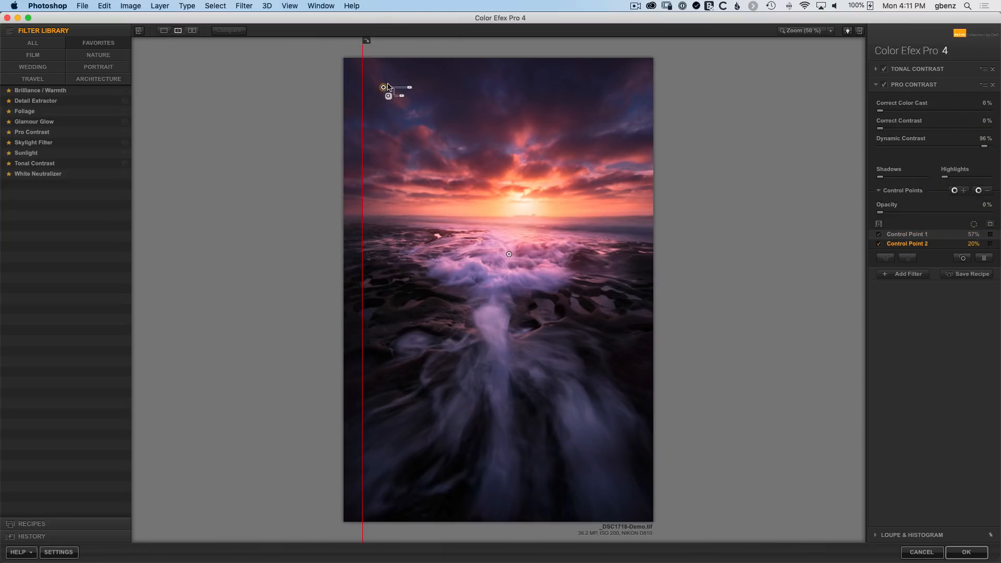
left_click(991, 225)
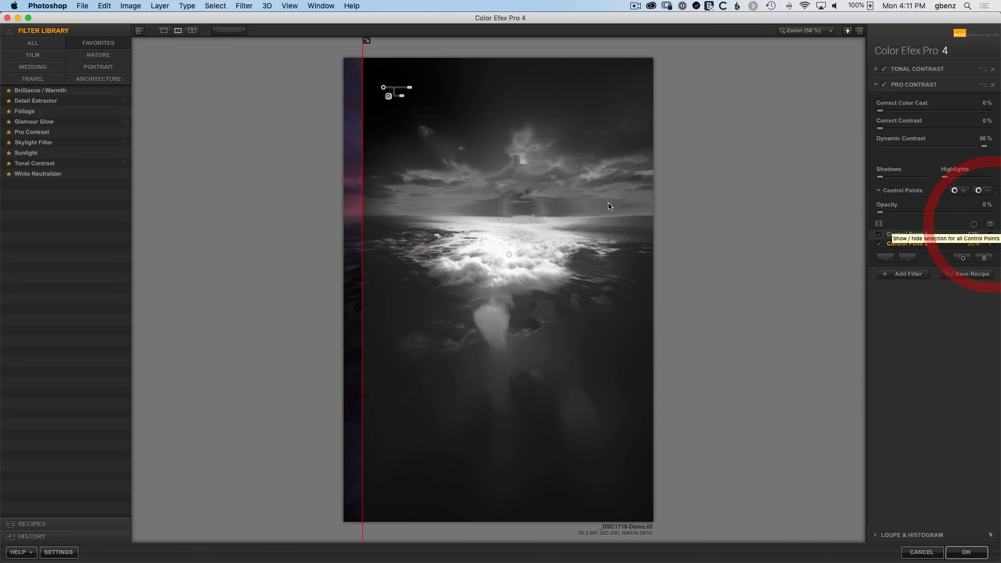
- Try the second control point elsewhere in the sky and near the horizon's right end, vary its opacity, and delete it
left_click_drag(384, 89, 528, 99)
left_click_drag(448, 89, 595, 225)
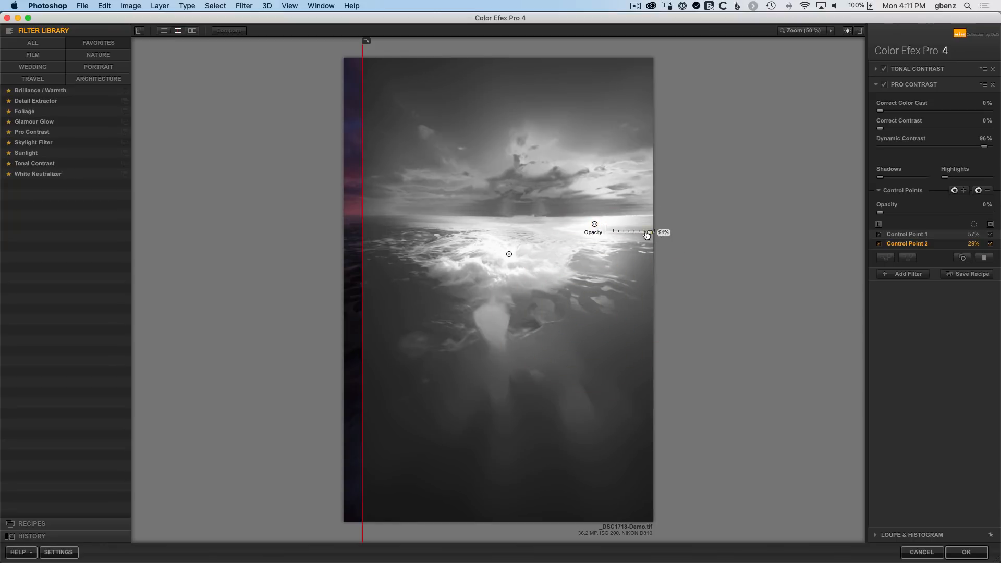
mouse_move(654, 232)
left_mouse_down()
mouse_move(600, 232)
mouse_move(637, 235)
left_mouse_up()
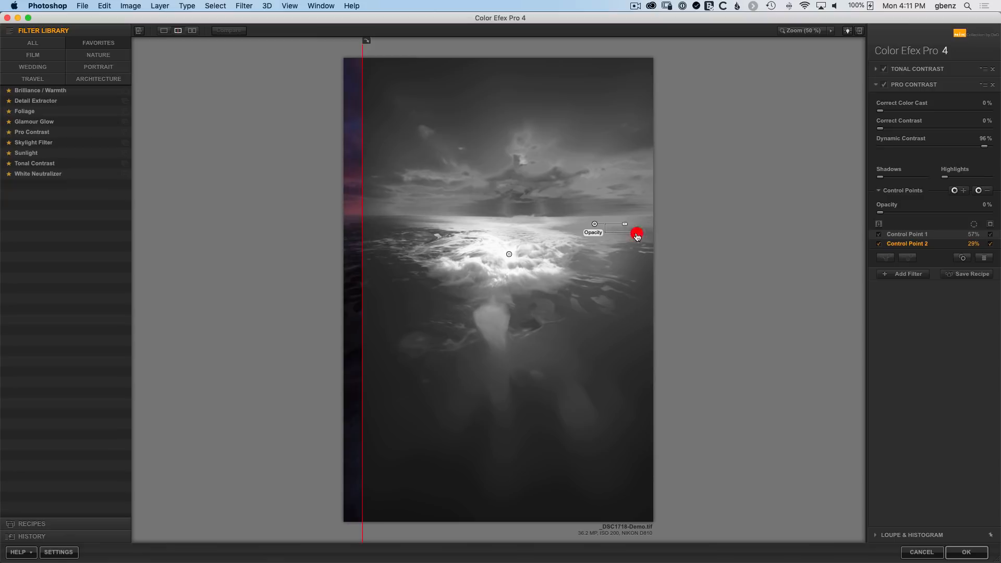
left_click(595, 225)
key("Delete")
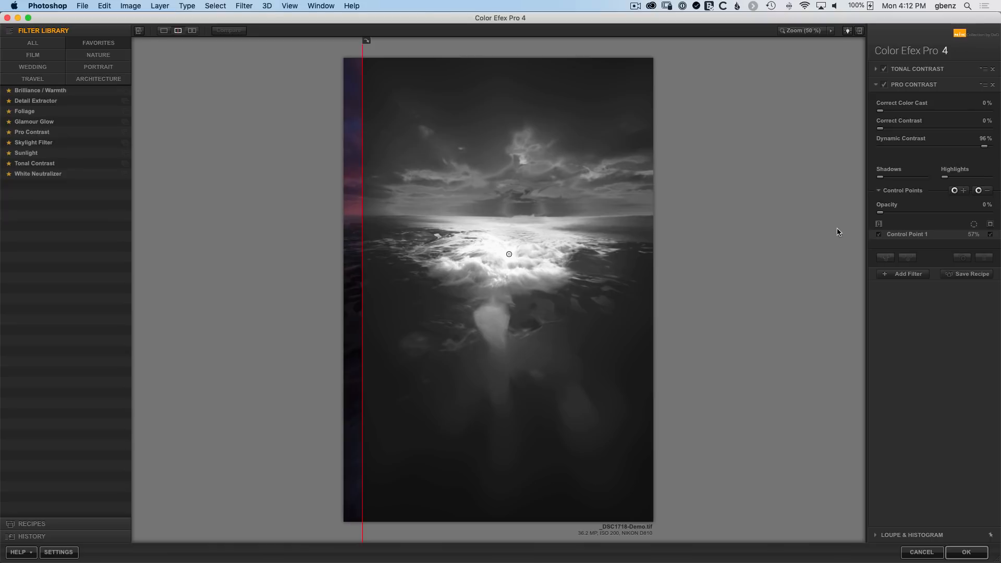
- Try 100% overall opacity for Pro Contrast, return it to 0%, and hide the selection mask
left_click_drag(883, 216, 993, 214)
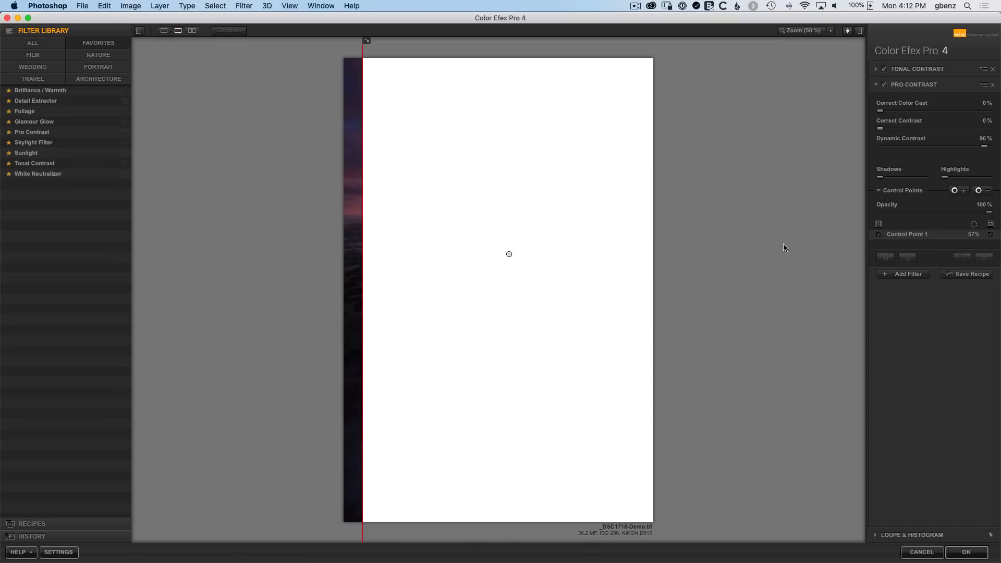
left_click_drag(990, 213, 874, 214)
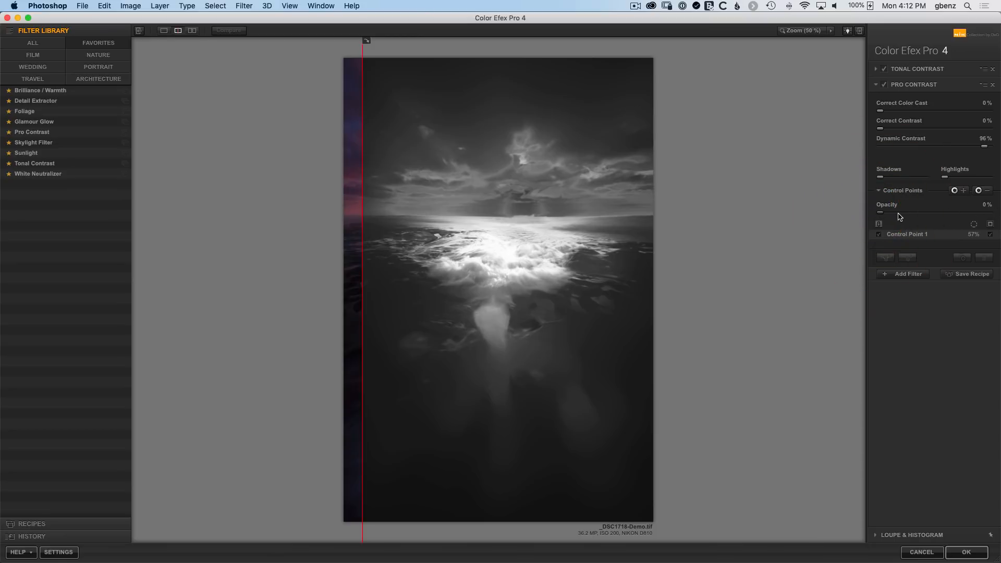
left_click(990, 225)
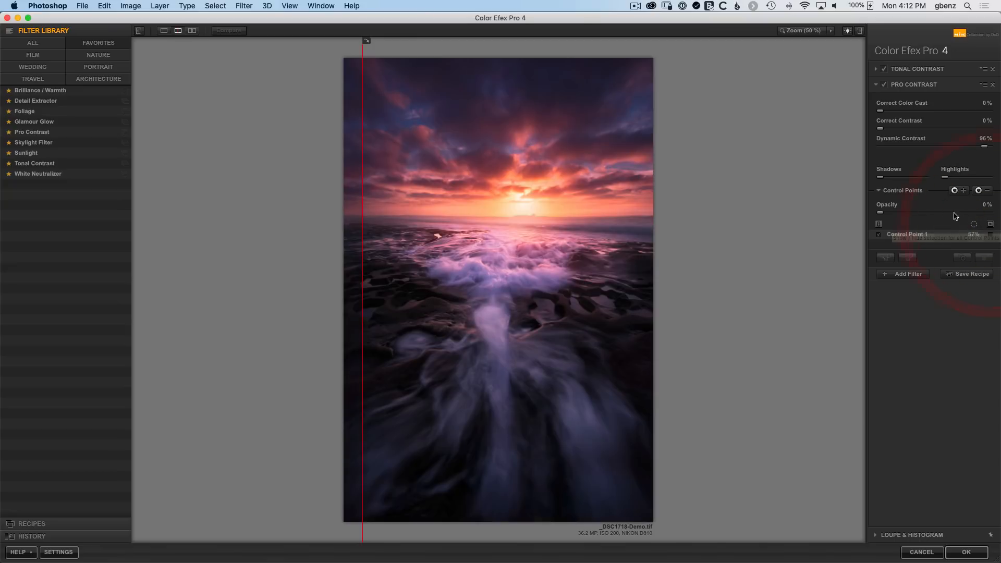
- Check the localized Pro Contrast effect by switching the filter off and on
left_click(885, 85)
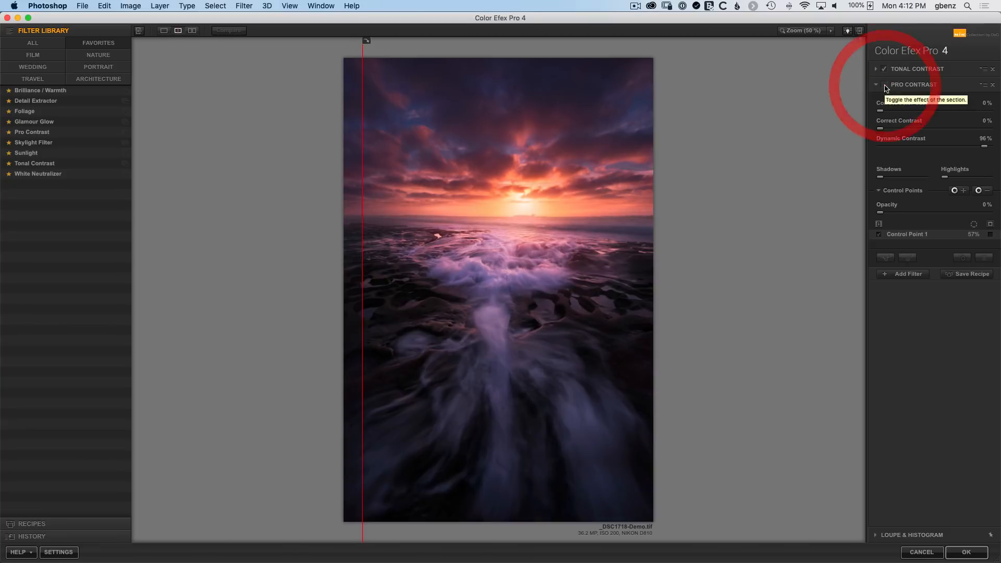
left_click(885, 85)
left_click(885, 85)
left_click(885, 85)
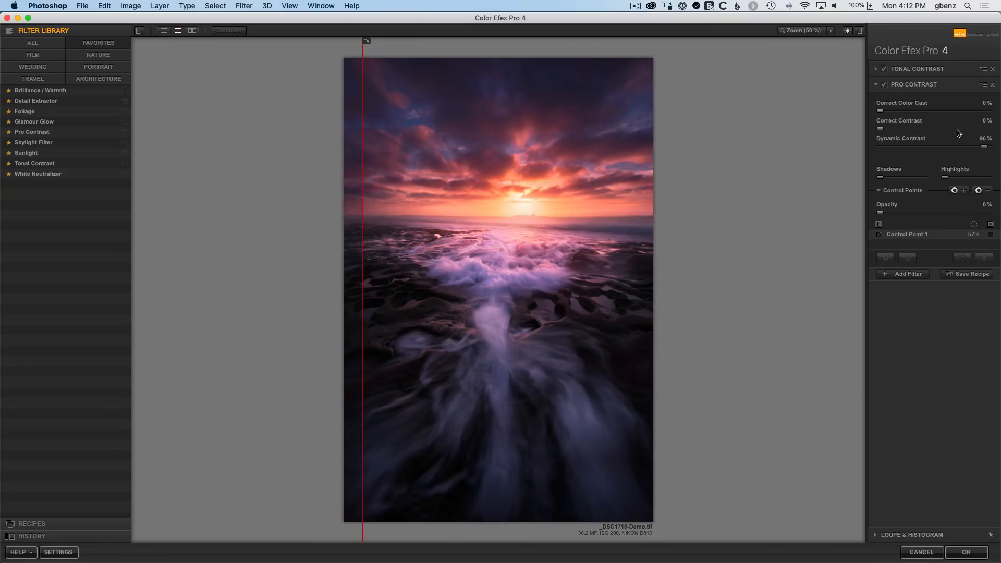
- Try Correct Contrast at 100% and lower strengths, and set it to 7% for Pro Contrast
left_click(991, 129)
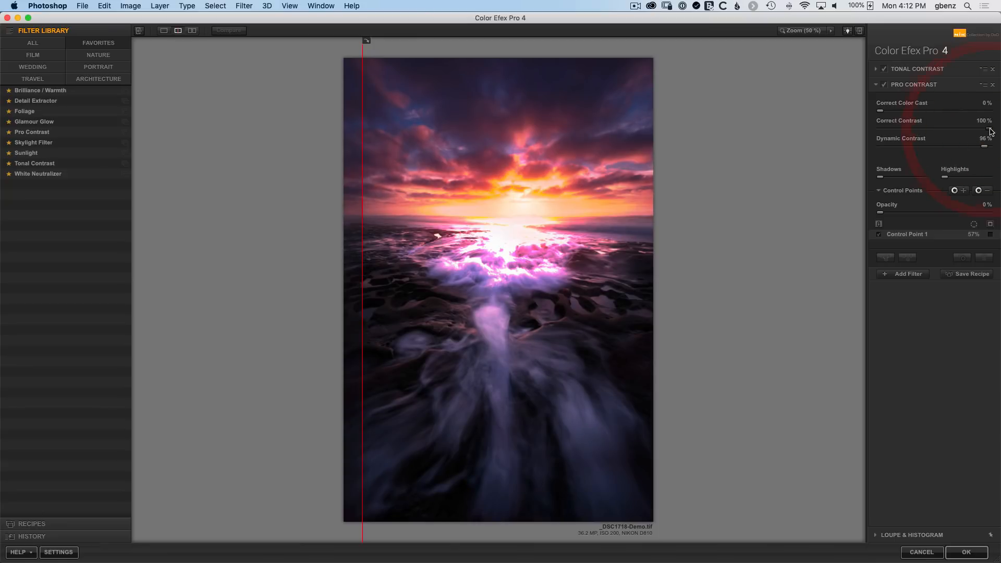
left_click(899, 129)
left_click_drag(899, 131, 894, 131)
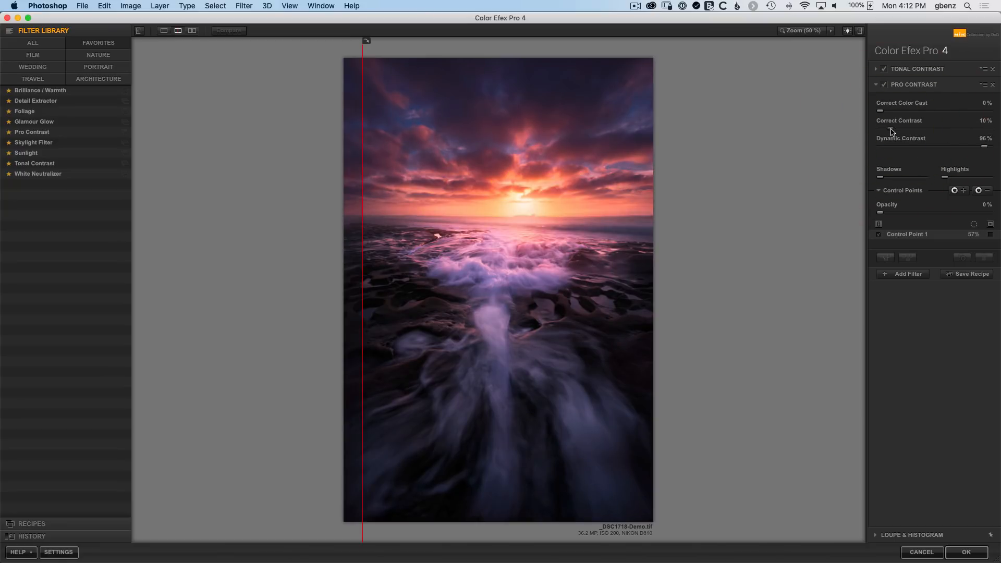
left_click(892, 130)
left_click_drag(879, 130, 888, 129)
left_click(887, 130)
left_click(888, 130)
- Try Correct Color Cast strengths including 53% and 0% for Pro Contrast, ending on a moderate amount
left_click(940, 113)
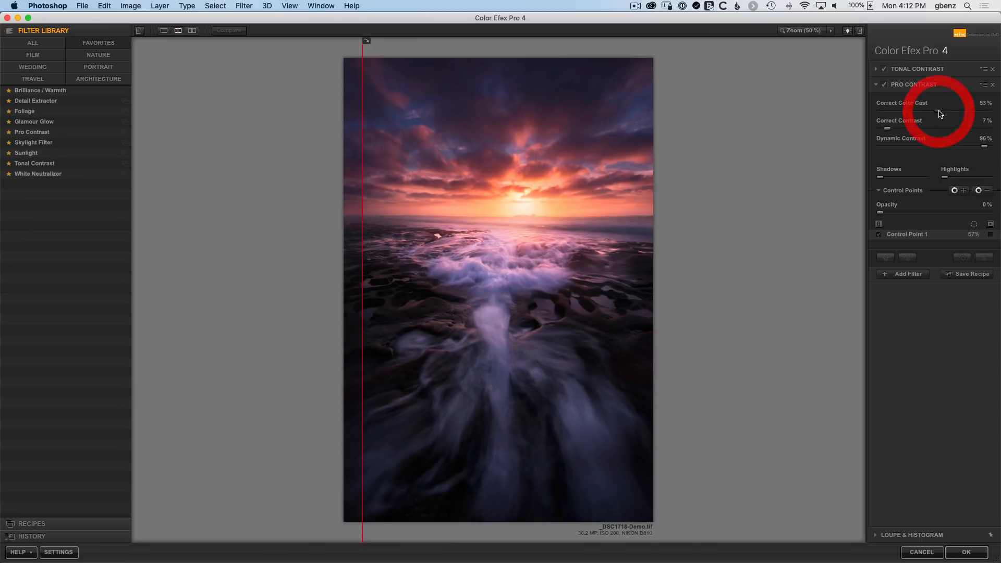
left_click(997, 114)
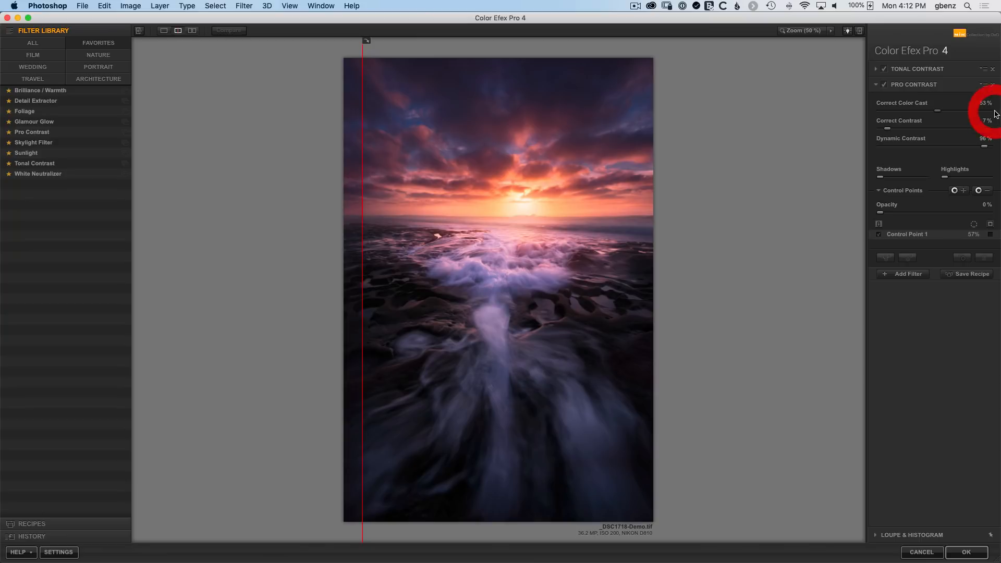
left_click(882, 113)
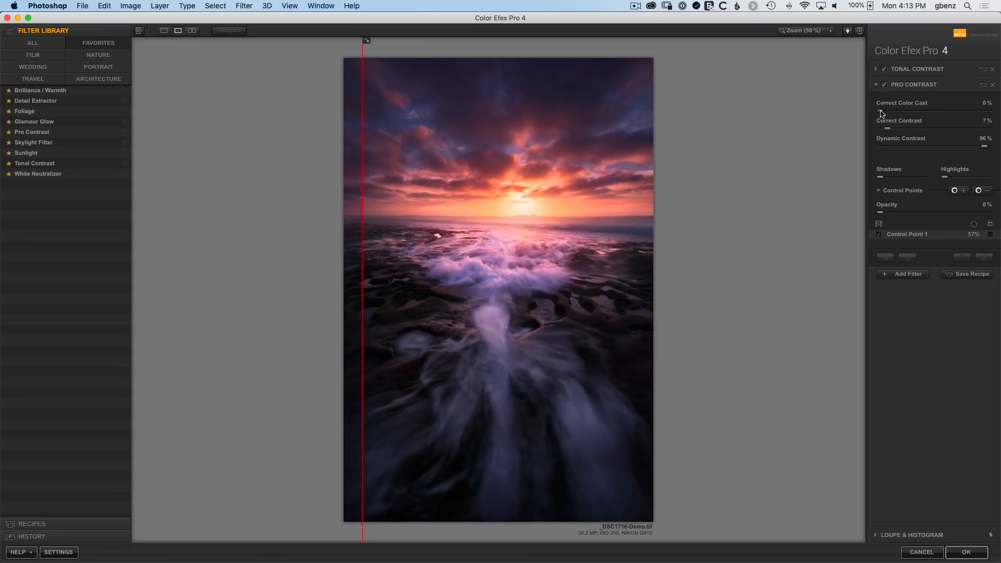
left_click(991, 114)
left_click(920, 111)
- Add Glamour Glow as a third filter below Pro Contrast and set its Glow to 100%
left_click(911, 275)
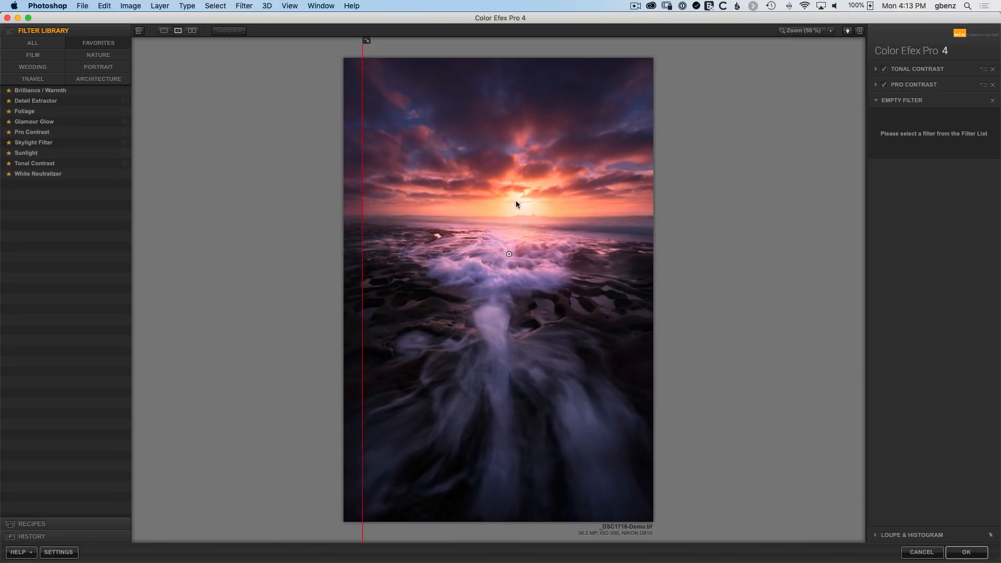
left_click(34, 122)
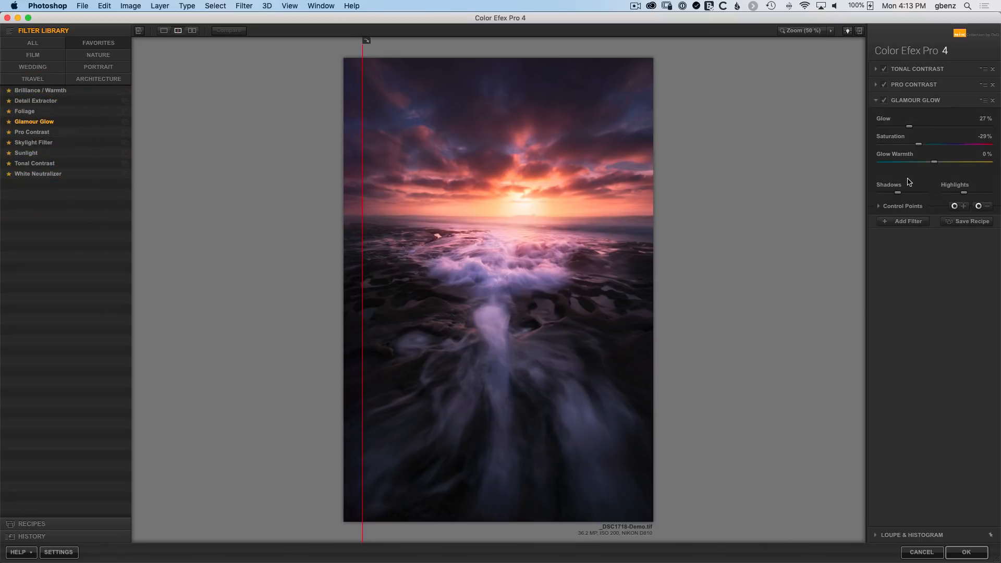
left_click_drag(909, 128, 996, 130)
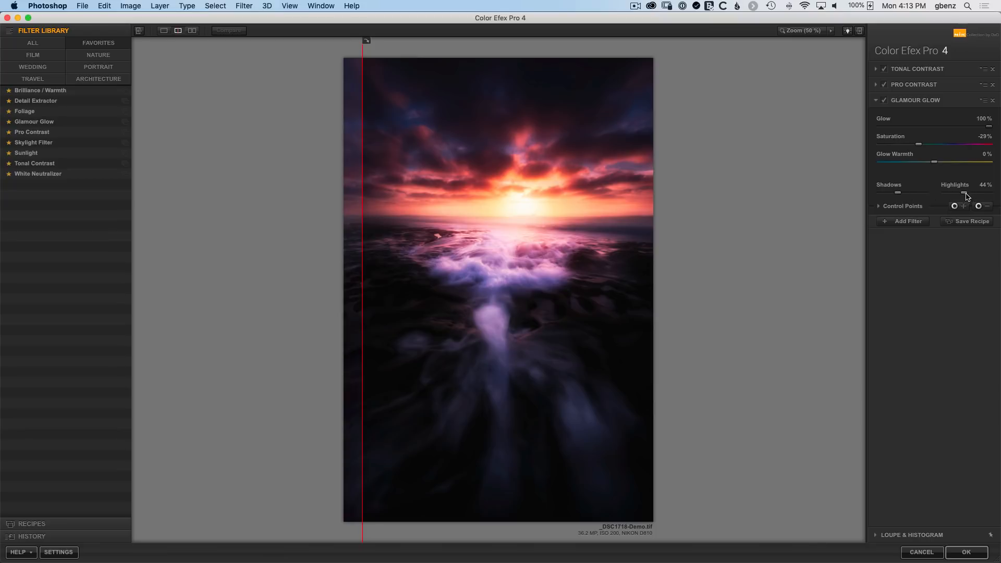
- Try Glamour Glow's Shadows at 98% and Highlights at 100%, settling on moderate amounts for both
left_click(925, 193)
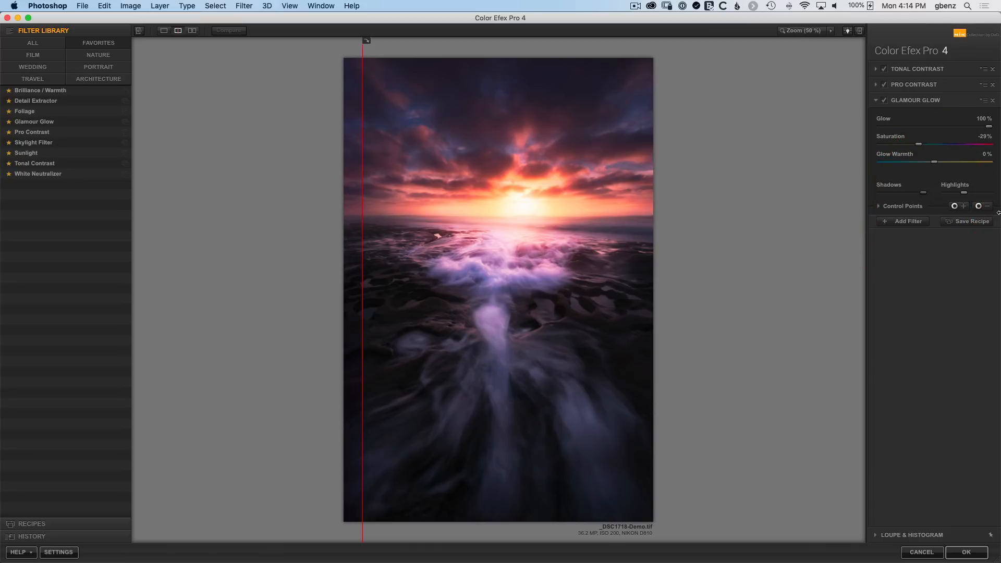
left_click(991, 193)
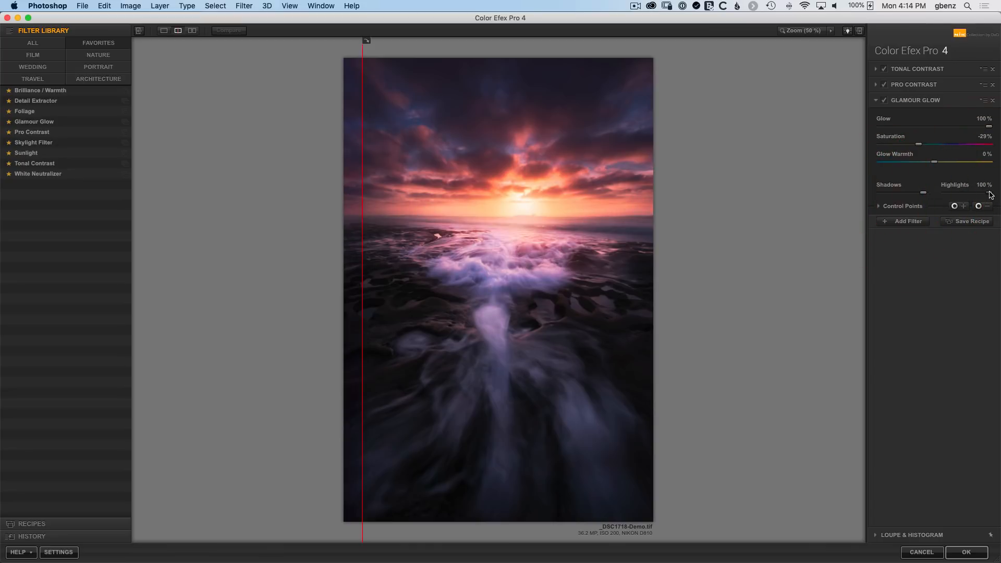
left_click(962, 194)
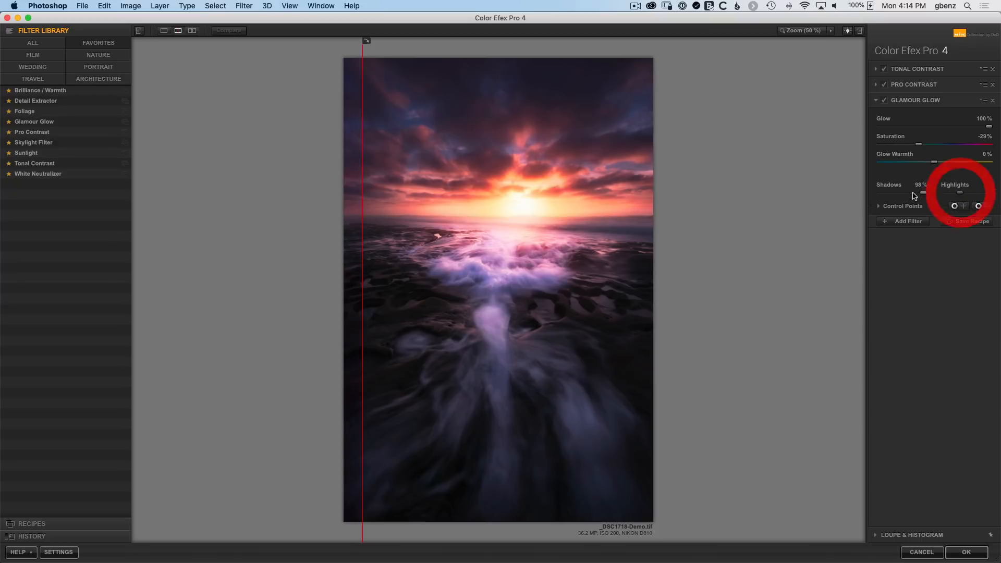
left_click_drag(922, 195, 898, 193)
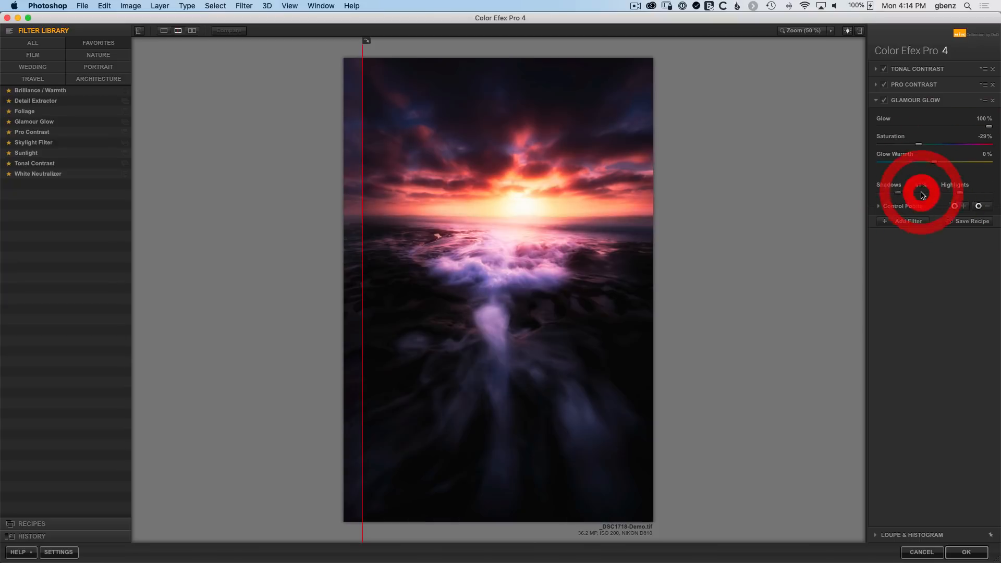
left_click(960, 196)
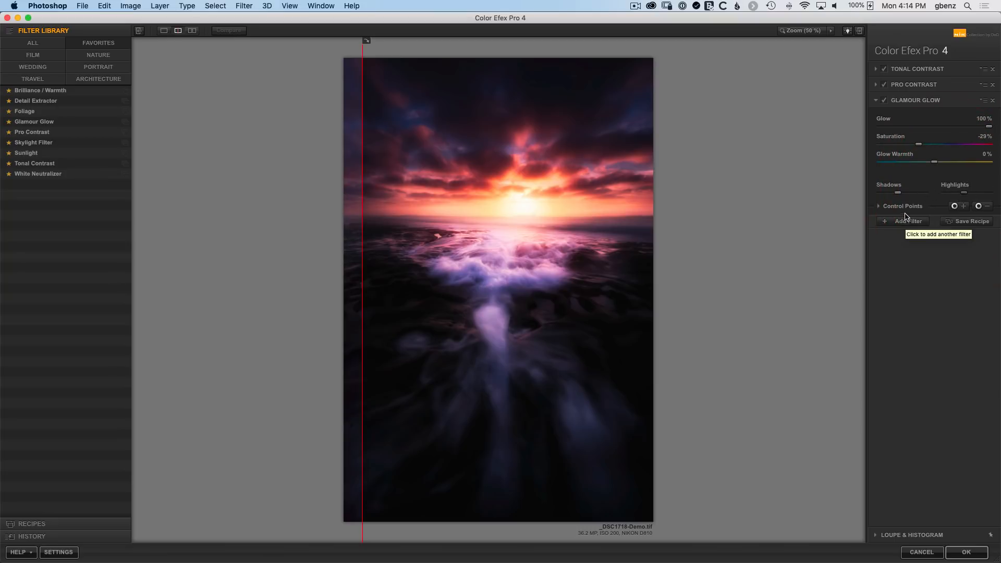
left_click_drag(901, 195, 911, 195)
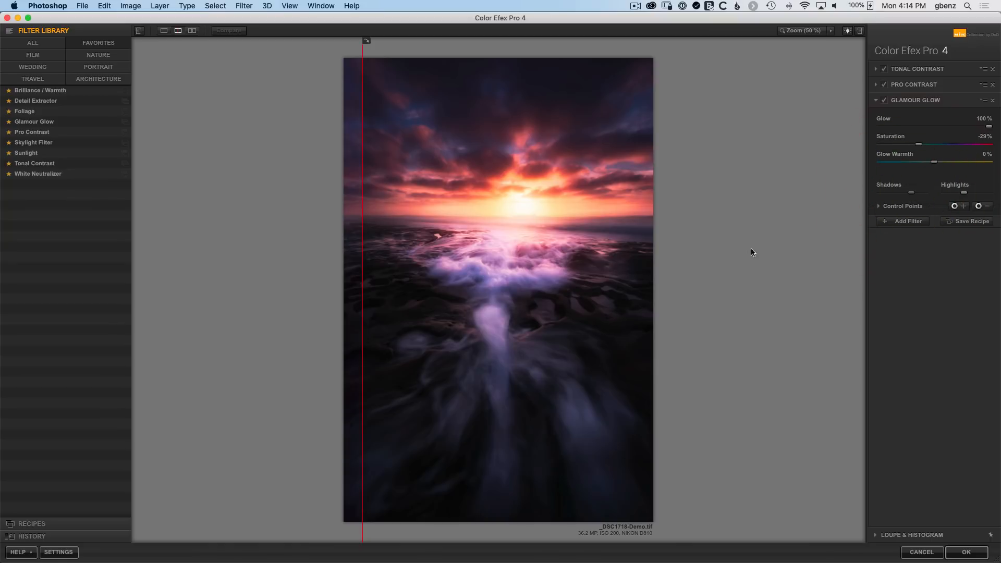
left_click(912, 194)
- Restrict Glamour Glow to the sun by placing a 100% opacity control point on it
left_click(879, 207)
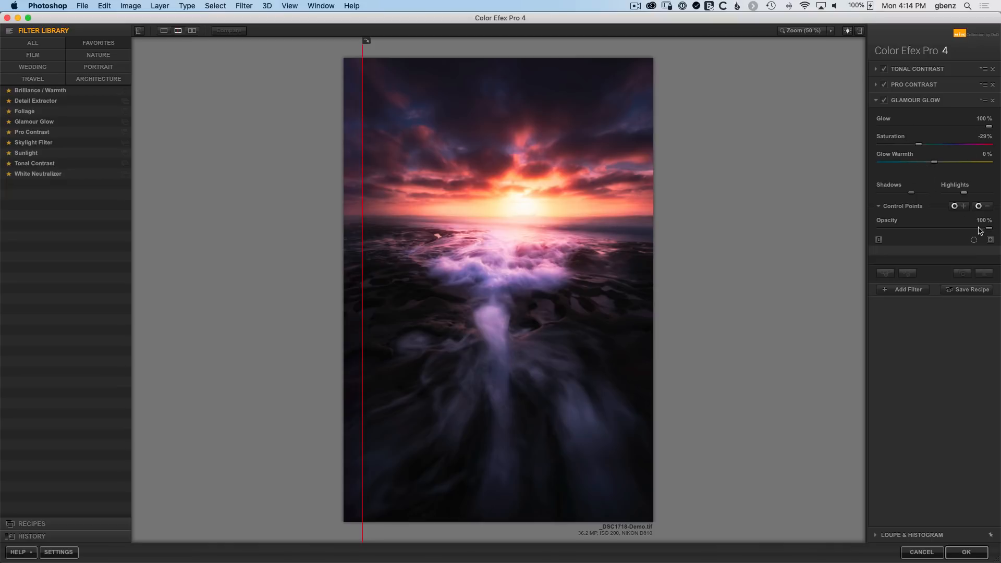
mouse_move(990, 229)
left_mouse_down()
mouse_move(885, 227)
mouse_move(991, 230)
left_mouse_up()
left_click(955, 206)
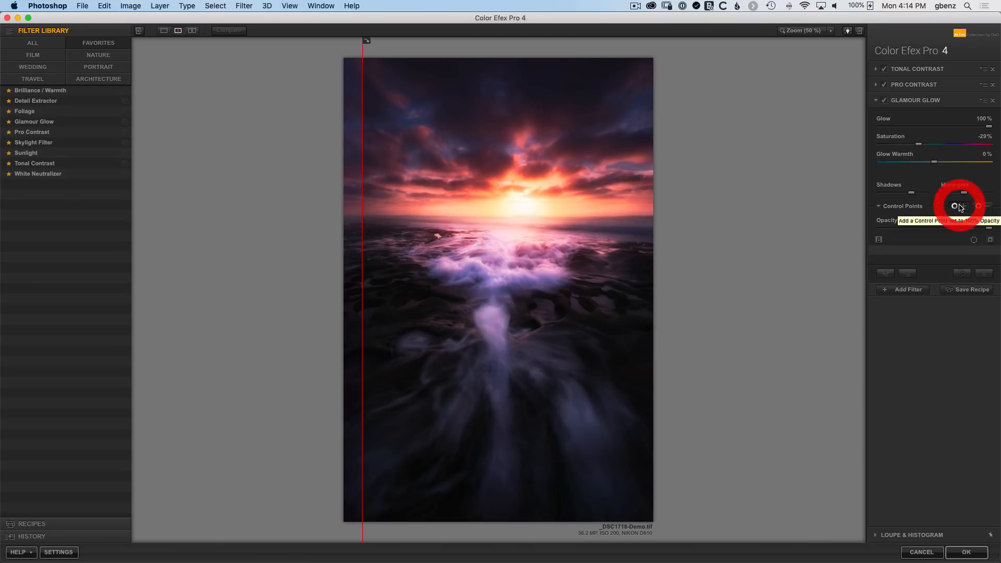
left_click(525, 208)
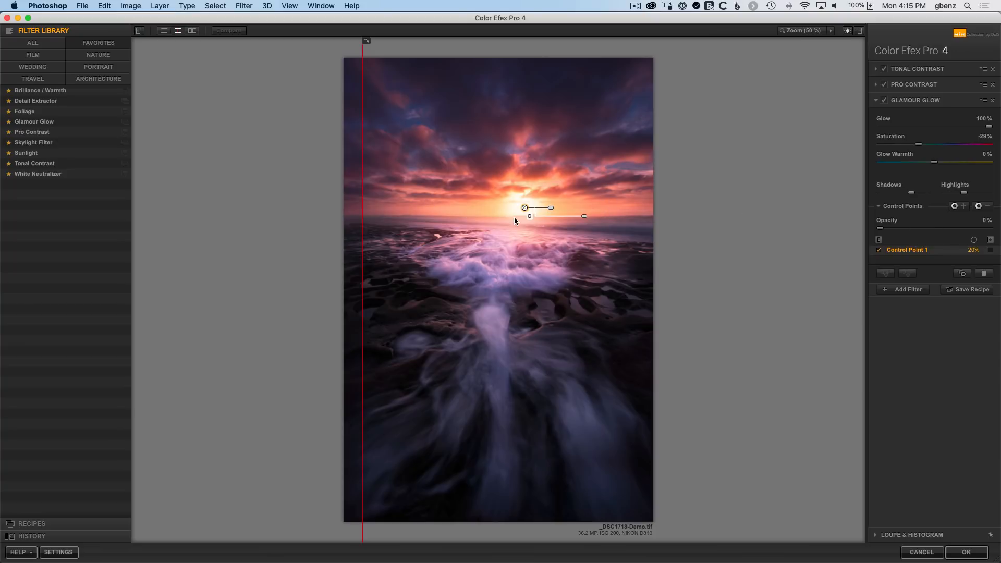
- Compare the image with Glamour Glow off and on to judge the single control point on the sun
left_click(885, 101)
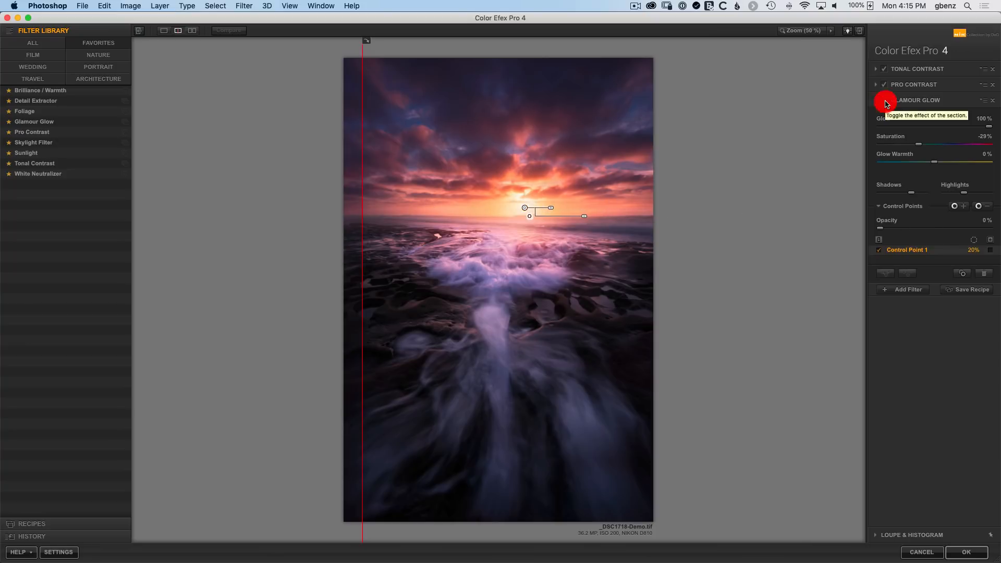
left_click(885, 101)
left_click(886, 101)
left_click(886, 101)
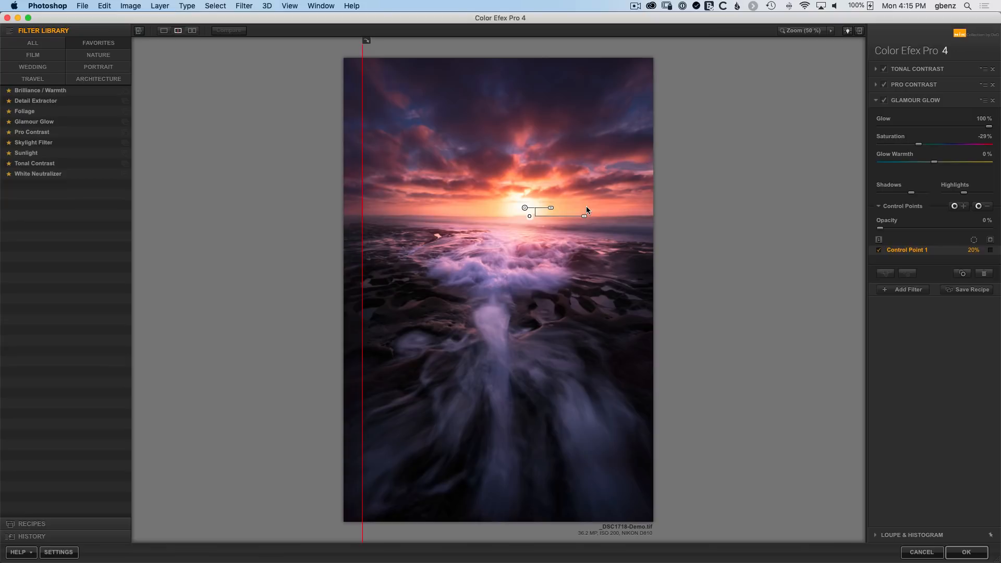
- Duplicate the sun's control point twice along the horizon, placing one copy on each side of it
mouse_move(526, 209)
left_click(523, 209)
left_click_drag(526, 209, 491, 209)
left_click(491, 210)
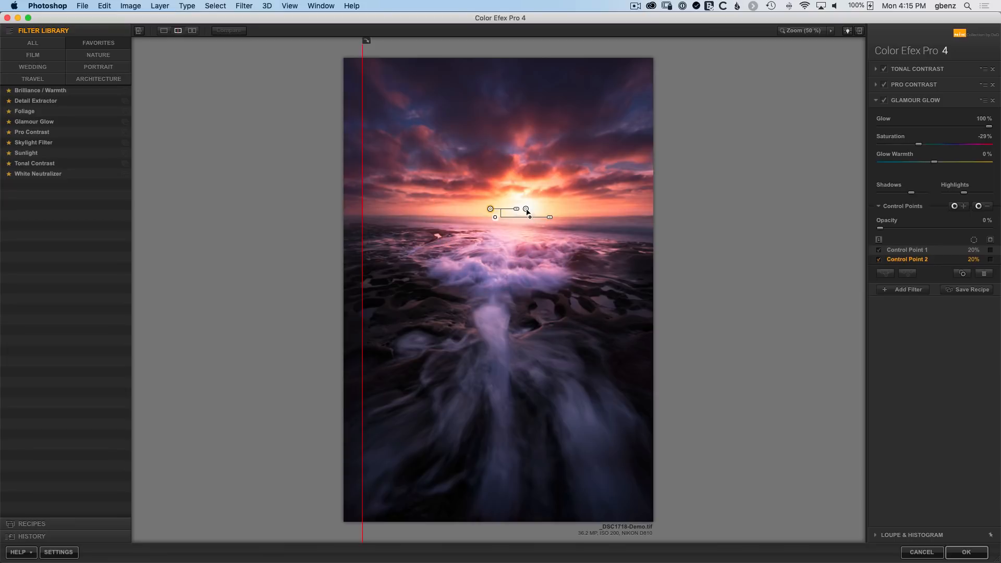
left_click_drag(526, 210, 560, 211)
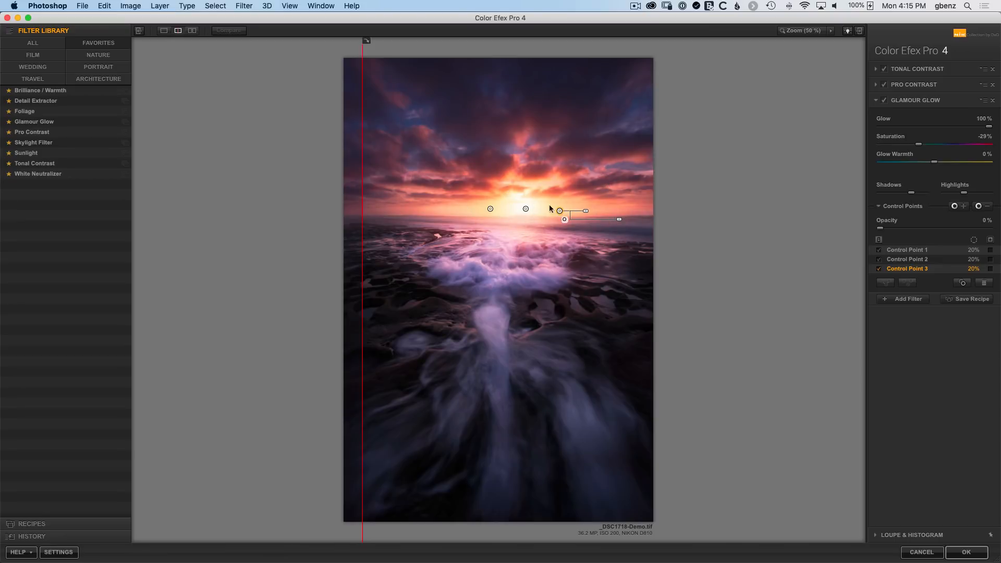
- Resize the centre, left and right control points to 38%, 25% and 27%, and preview their combined mask
left_click(525, 208)
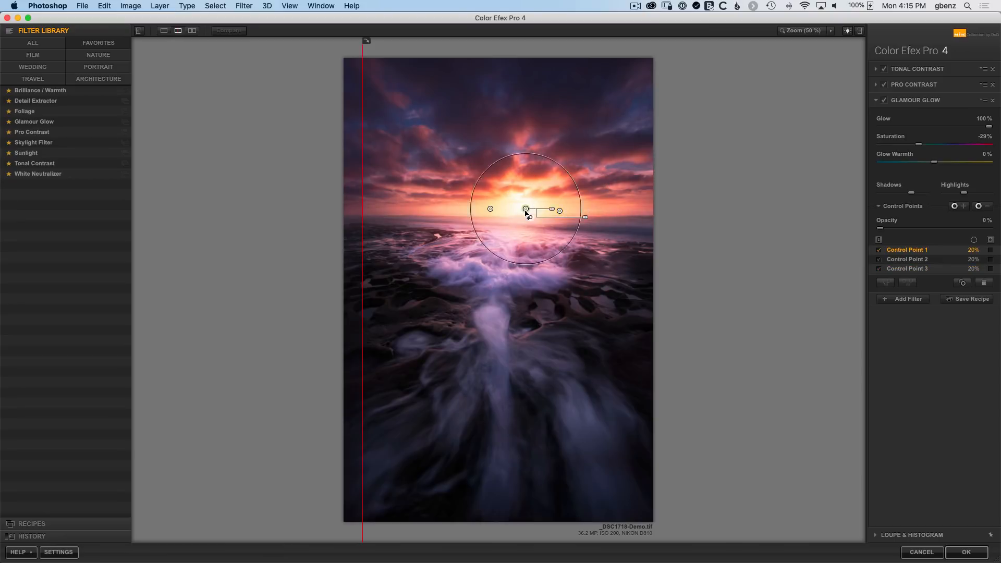
left_click_drag(554, 211, 519, 208)
left_click(492, 209)
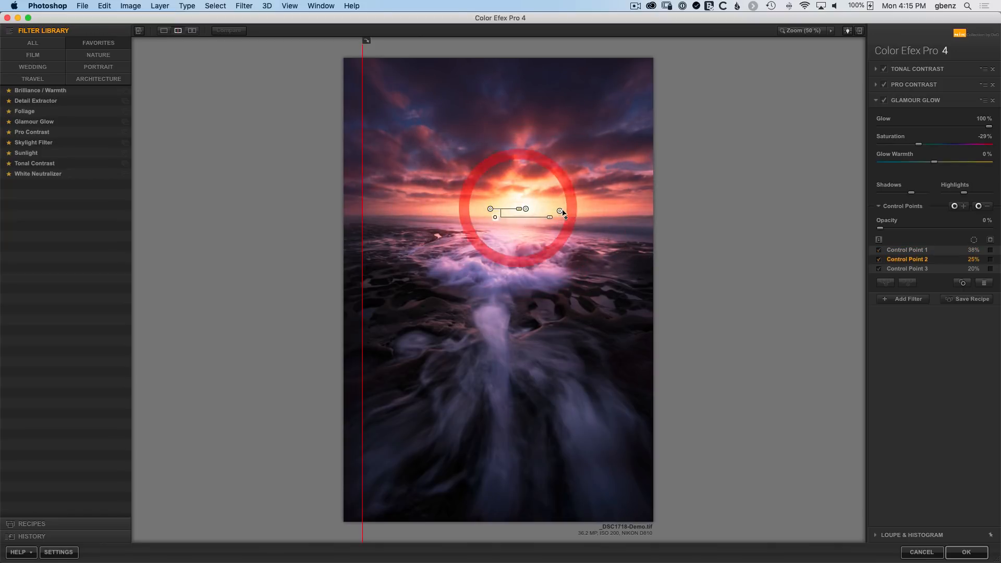
left_click(559, 211)
left_click_drag(586, 211, 589, 210)
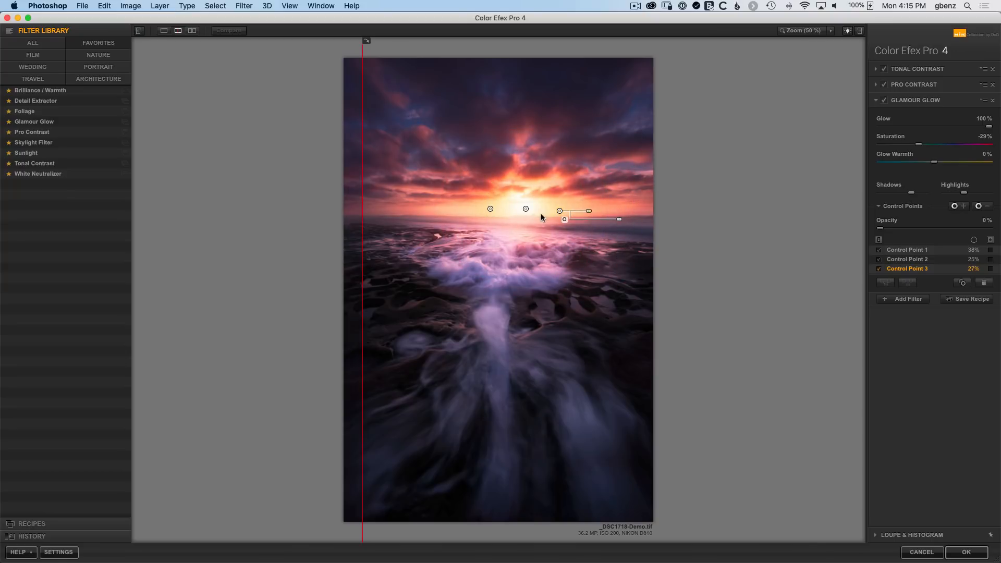
left_click(992, 241)
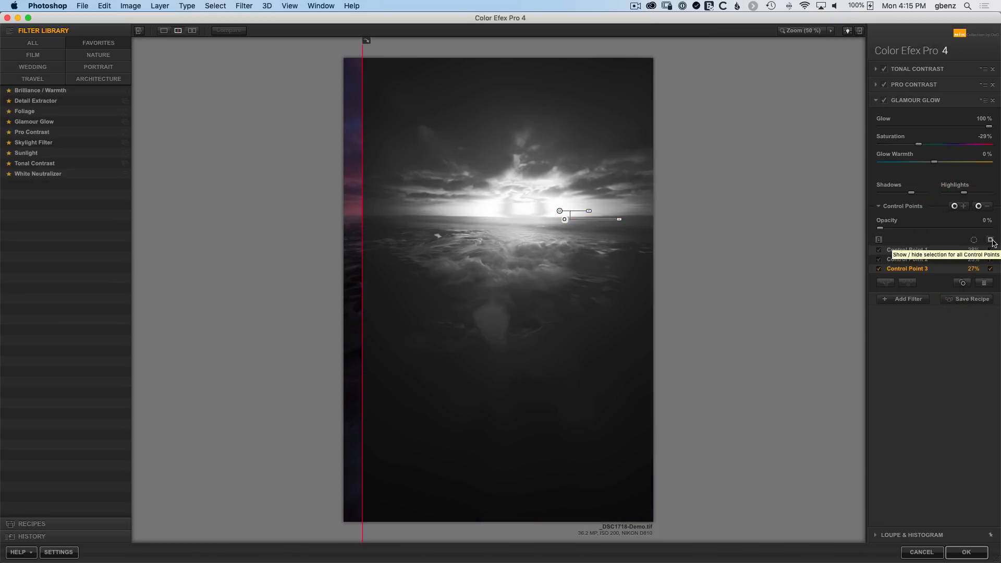
left_click(992, 241)
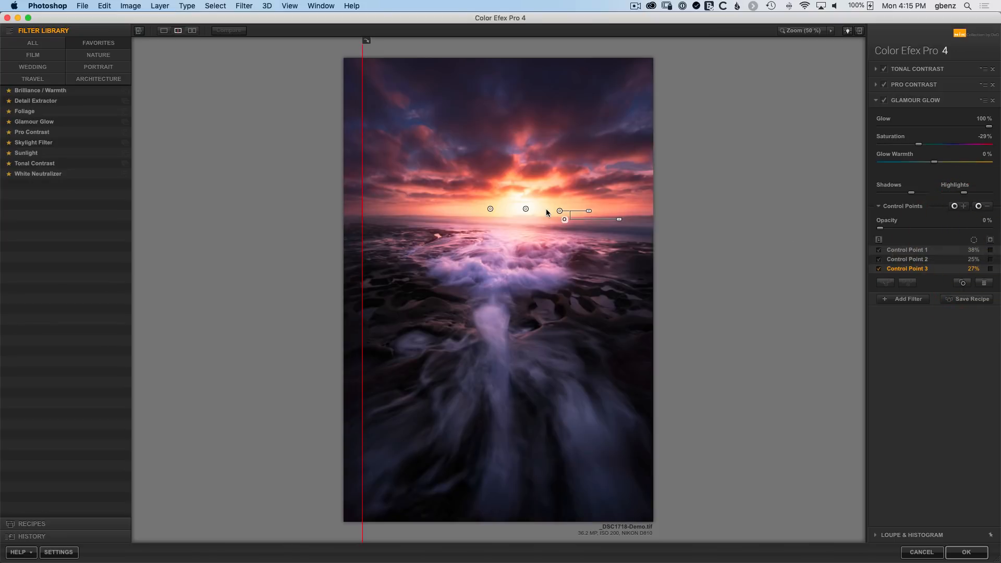
- Place two copies of the 38% control point in the gaps beside the sun and preview the combined mask
left_click(539, 210)
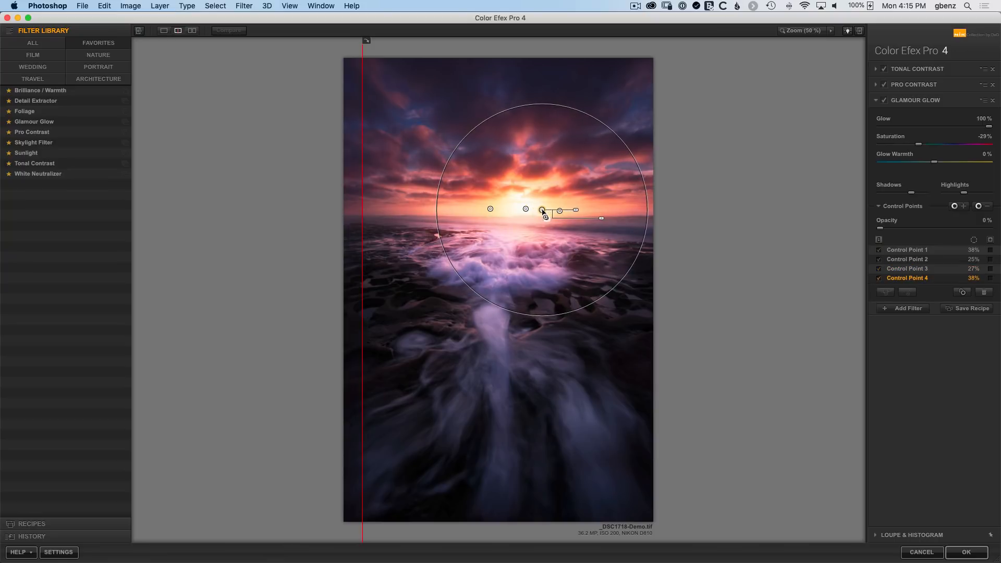
left_click(513, 208)
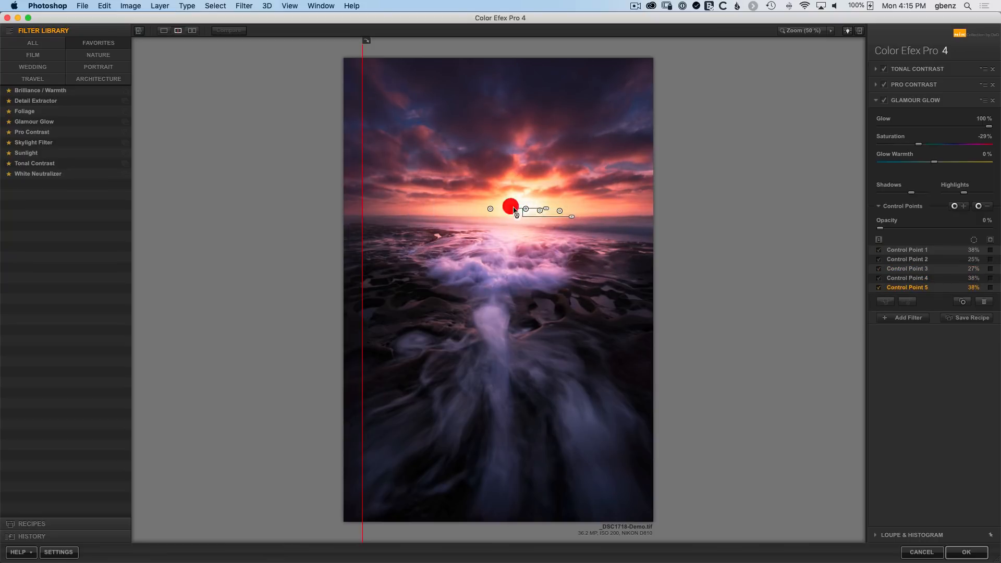
left_click(991, 241)
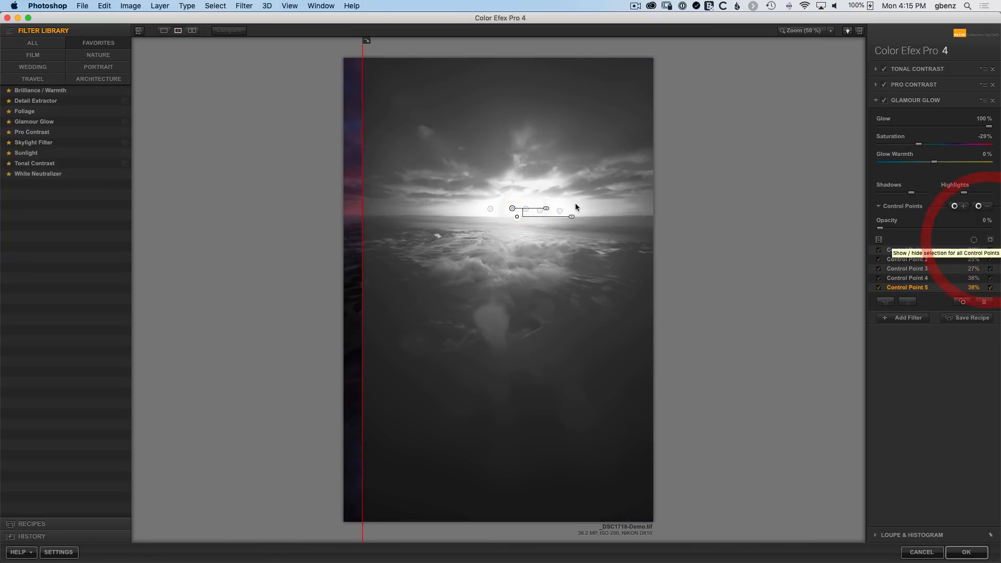
left_click(991, 240)
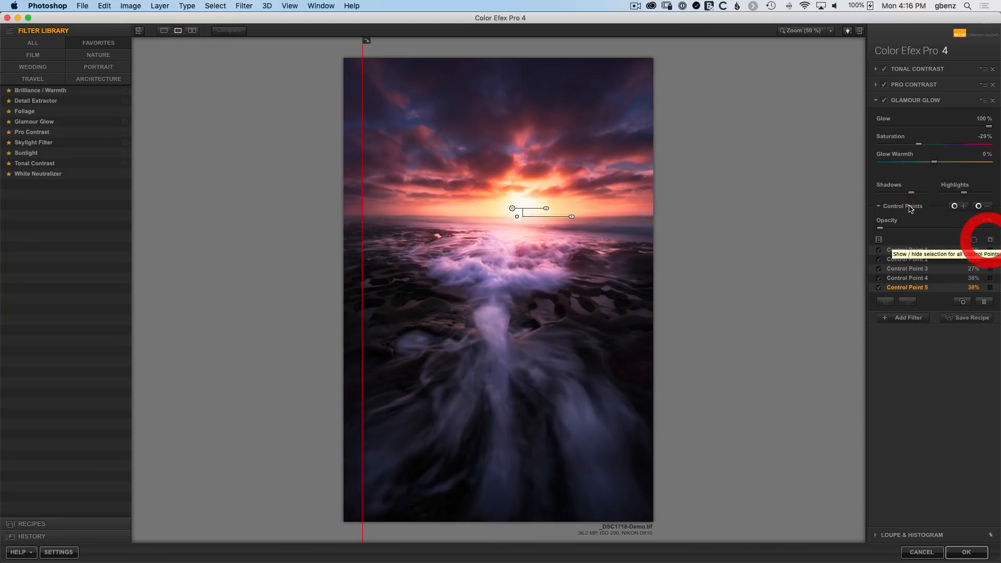
- Compare Glamour Glow off and on with all five control points in place
left_click(885, 101)
left_click(885, 101)
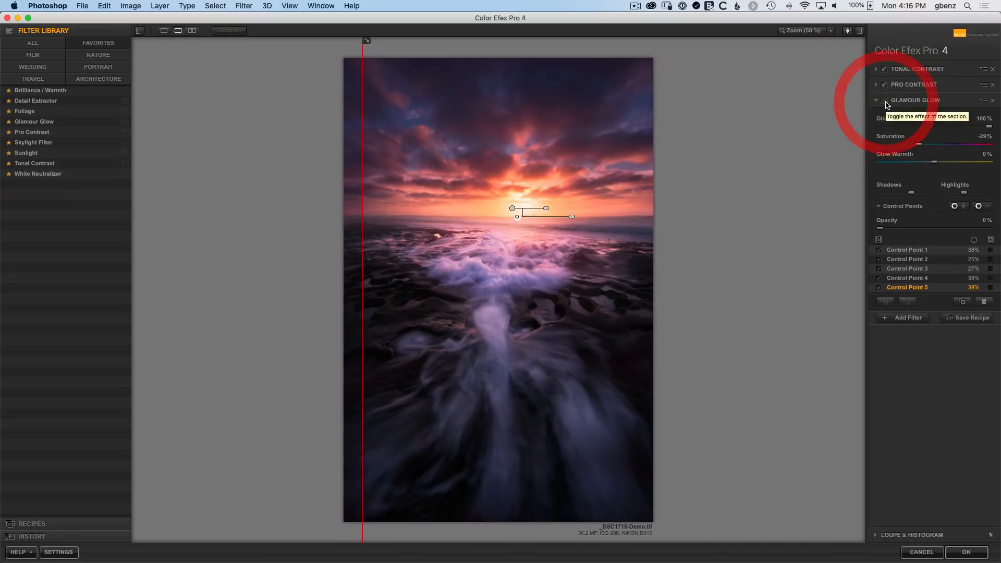
left_click(885, 101)
left_click(885, 101)
left_click(885, 101)
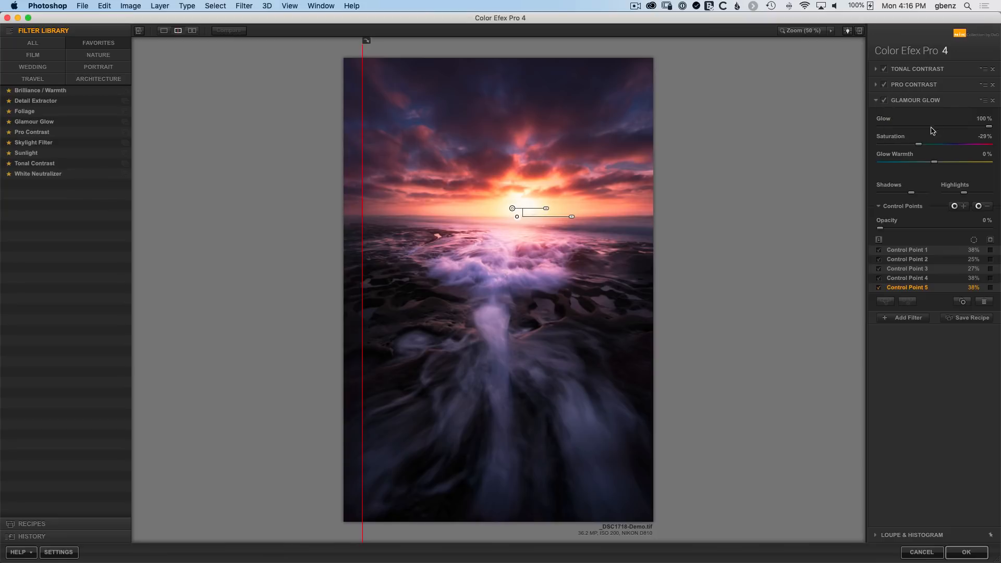
- Reduce Glamour Glow's Glow to 31% and compare the filter off and on repeatedly
left_click(914, 126)
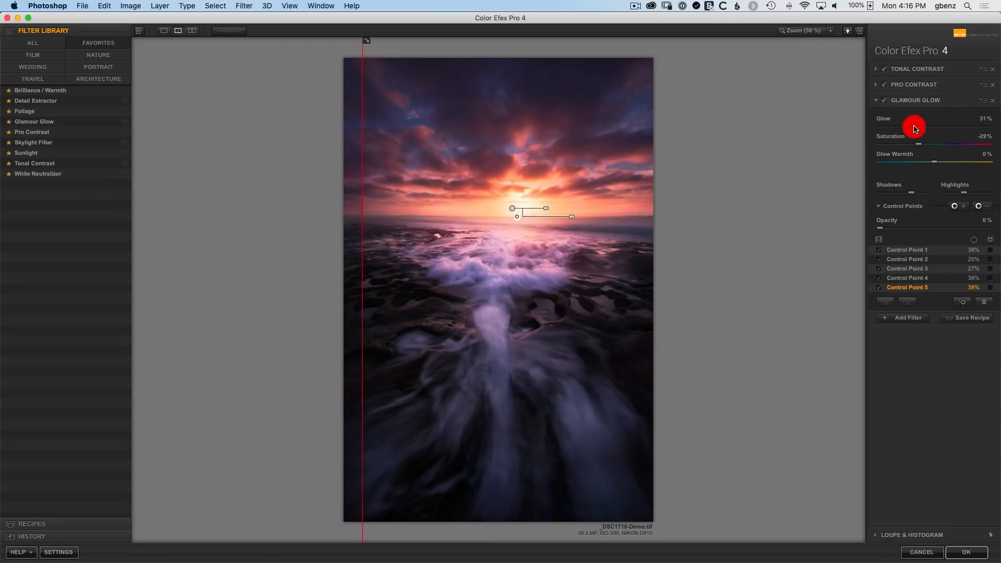
left_click(886, 101)
left_click(885, 101)
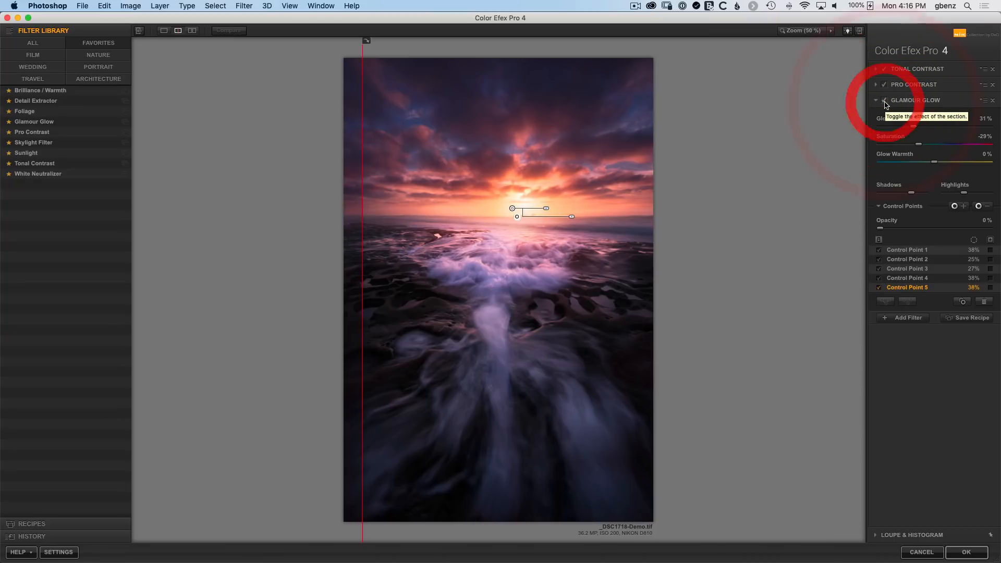
left_click(885, 101)
left_click(885, 101)
left_click(885, 101)
left_click(885, 101)
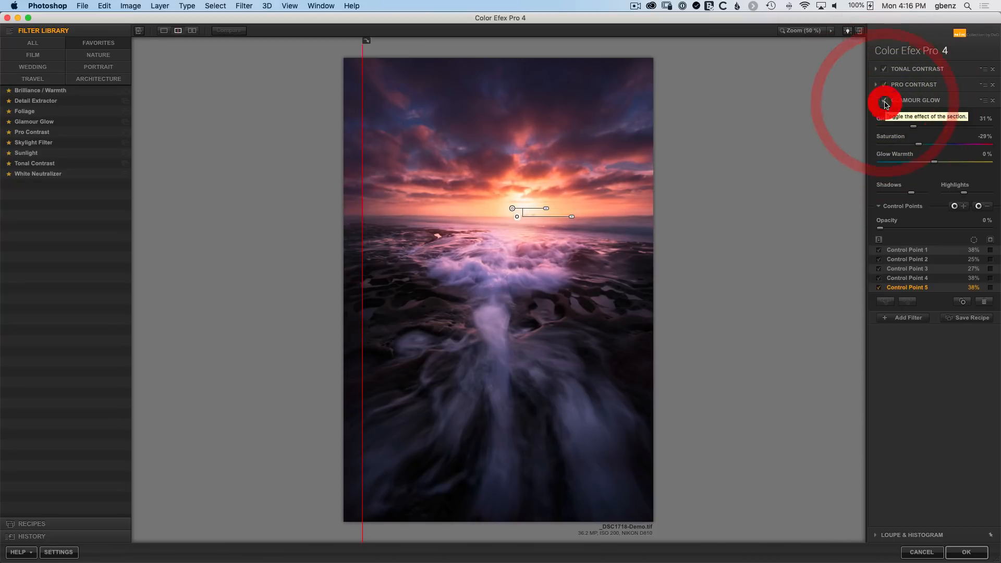
left_click(885, 101)
left_click(886, 101)
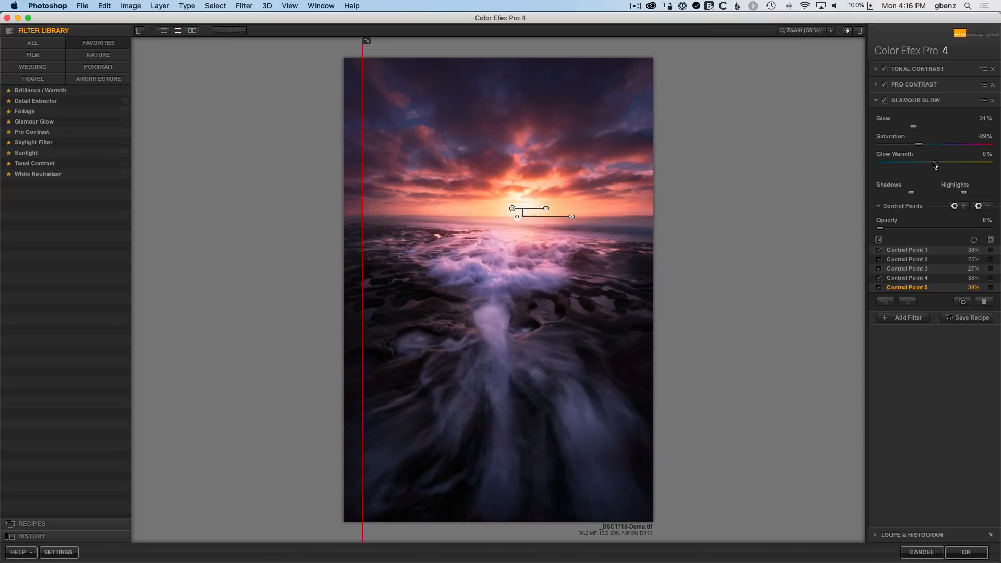
- Try Glow Warmth at 100%, reset it to 0%, and raise it to a moderate warm amount
left_click_drag(934, 165, 957, 166)
left_click_drag(961, 166, 991, 166)
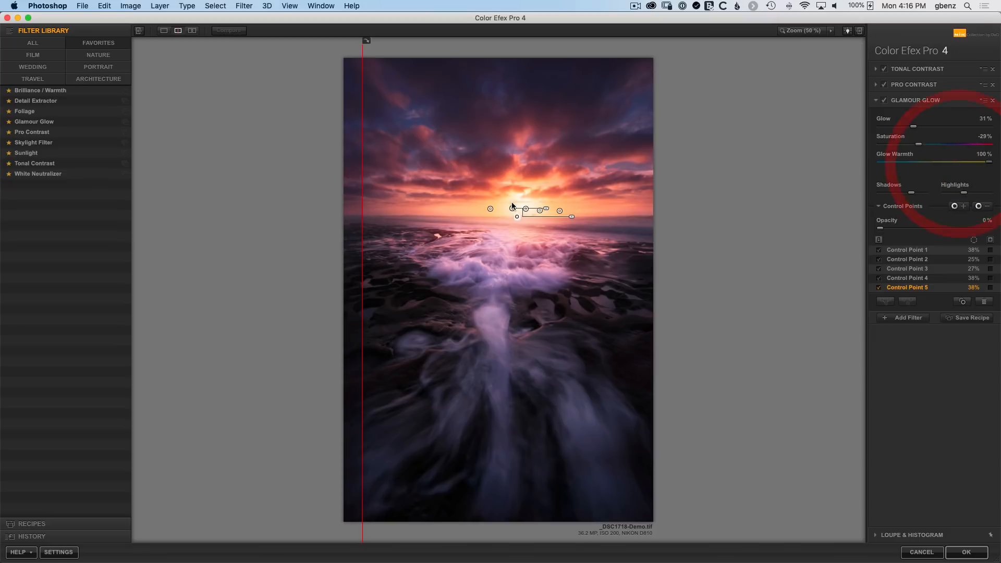
double_click(989, 163)
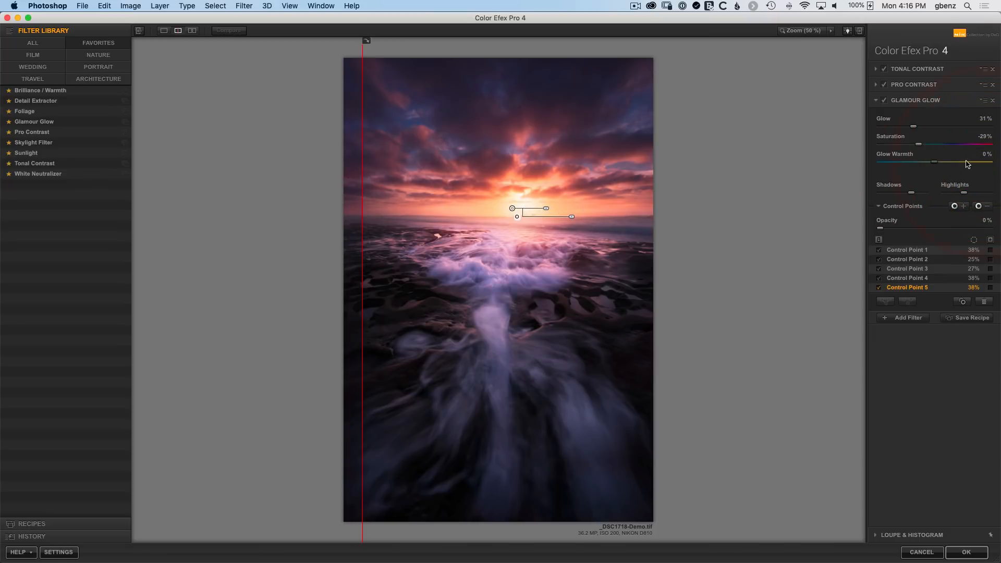
left_click(965, 162)
- Add Skylight Filter as a fourth filter below Glamour Glow and try high Strength values such as 86%
left_click(907, 318)
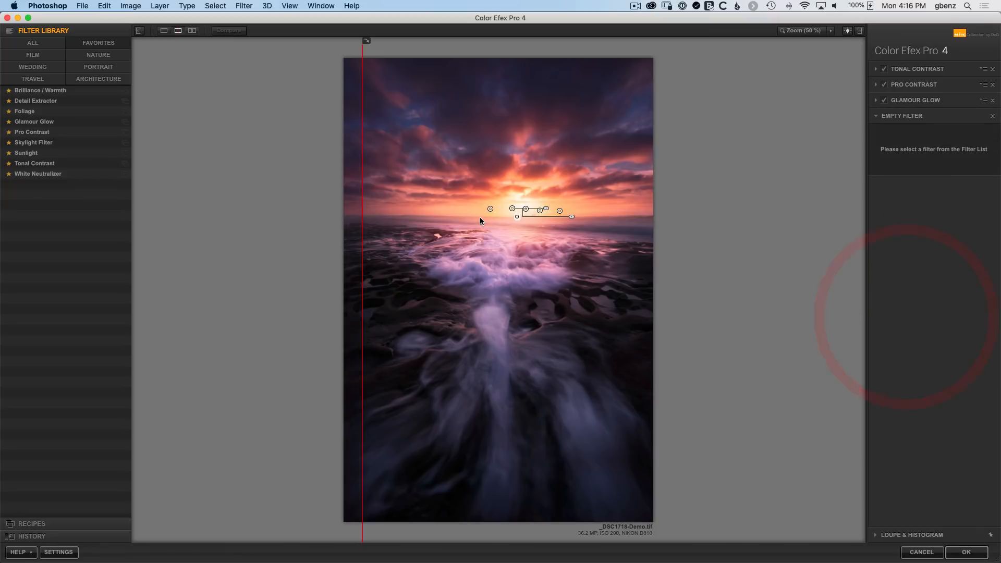
left_click(53, 145)
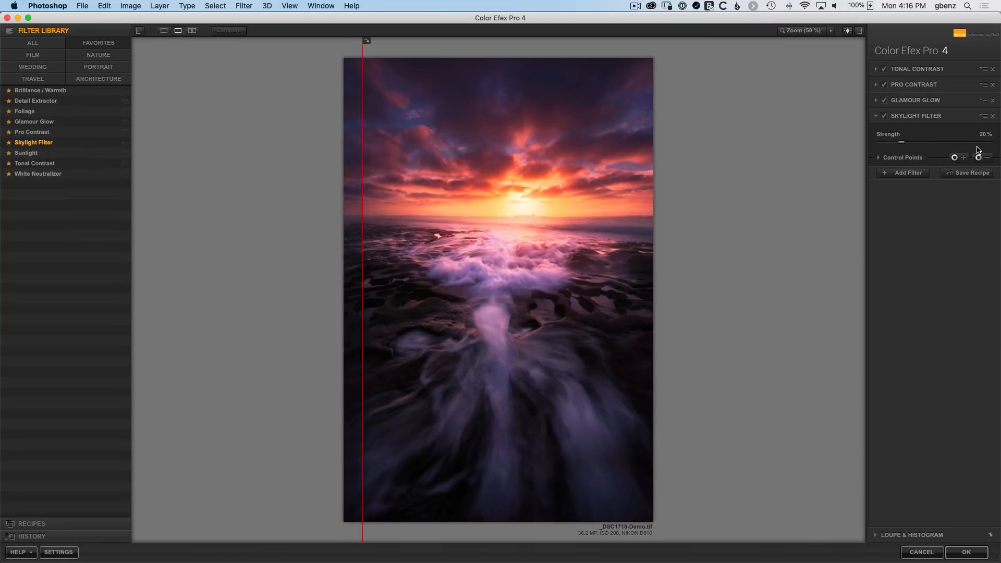
left_click_drag(903, 143, 975, 145)
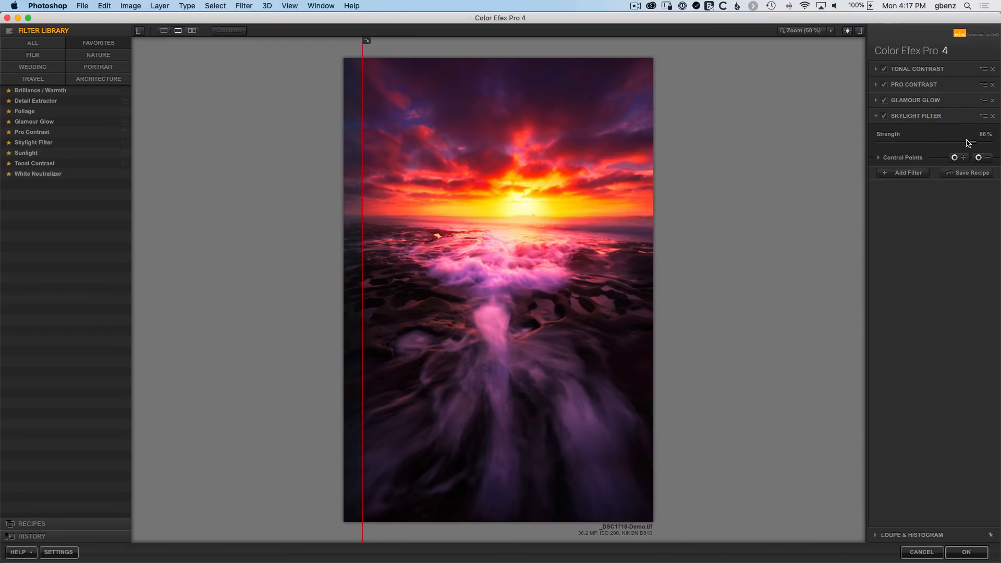
- Set Skylight Filter's Strength to 15% and compare the image with the filter off and on
left_click_drag(973, 146, 895, 145)
left_click(885, 116)
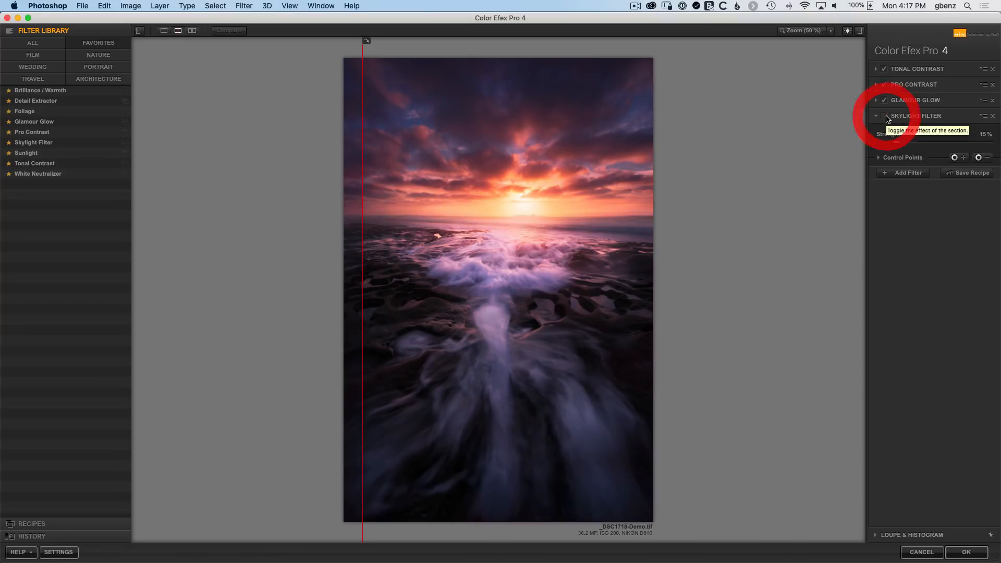
left_click(887, 116)
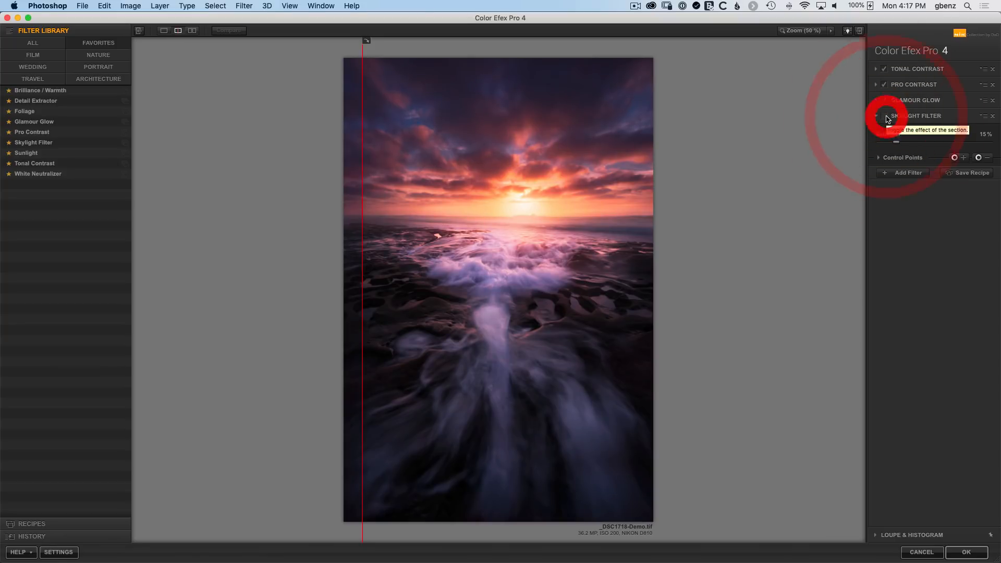
- Set Skylight Filter's Strength to 10%, compare the filter off and on, and shift the before/after divider slightly toward the image's left edge
left_click(893, 145)
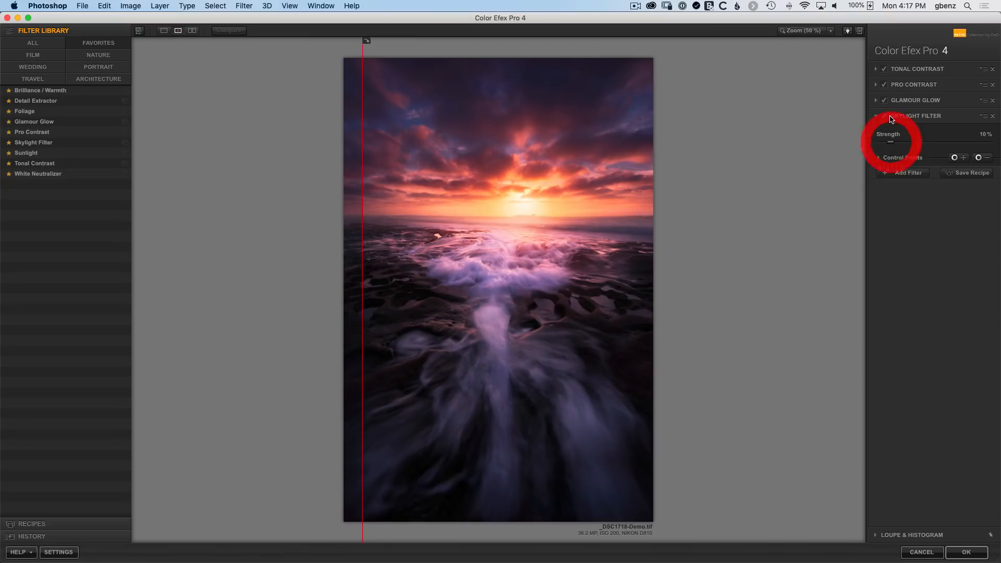
left_click(885, 117)
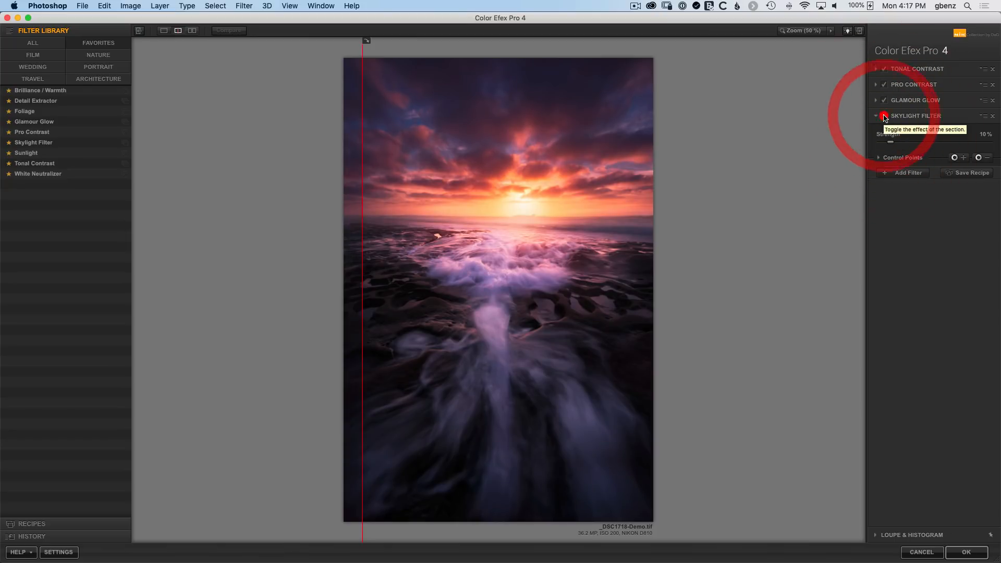
left_click(885, 116)
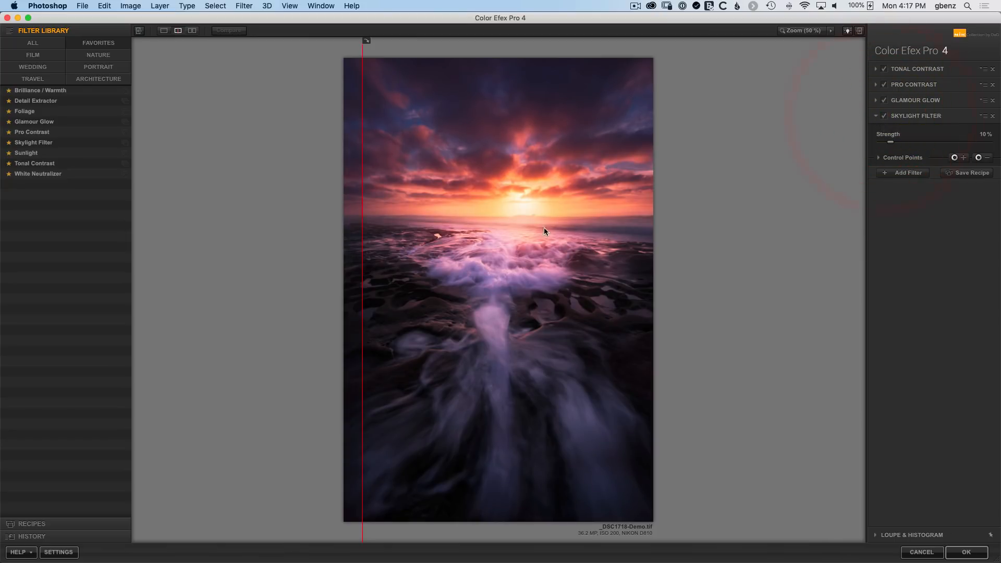
left_click_drag(364, 244, 358, 217)
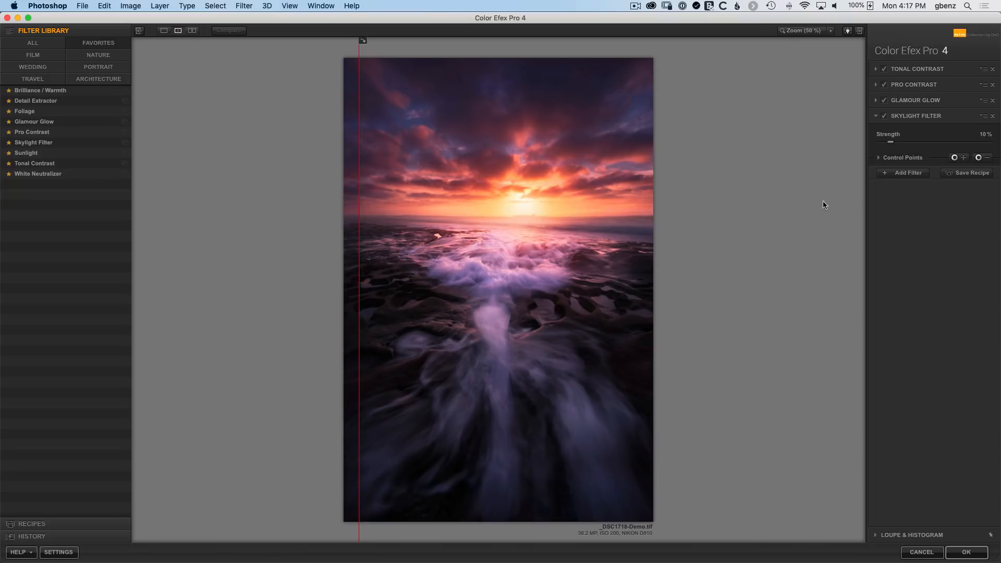
- Add White Neutralizer as a fifth filter and sample its Color from the purple foam in the middle of the image
left_click(891, 176)
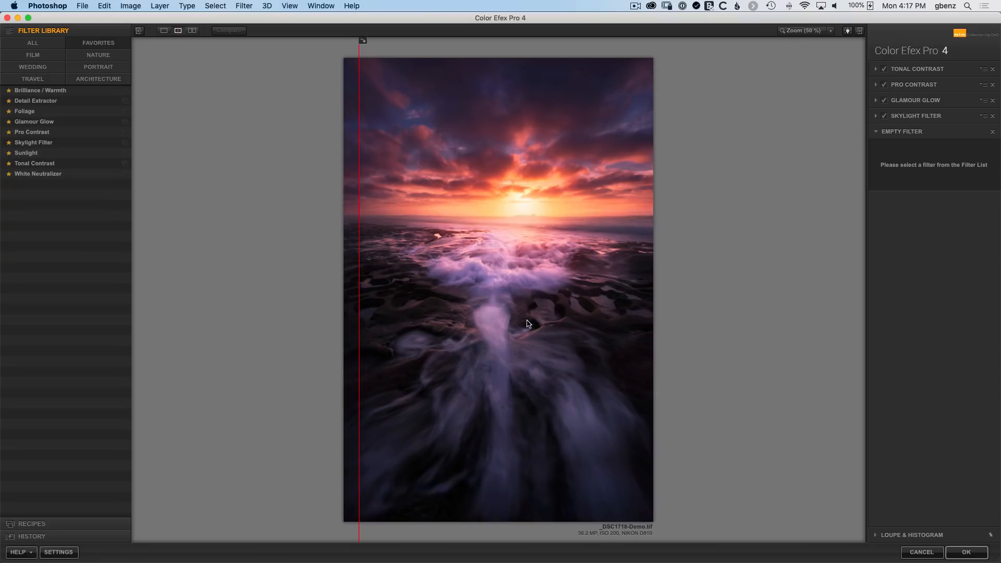
left_click(47, 179)
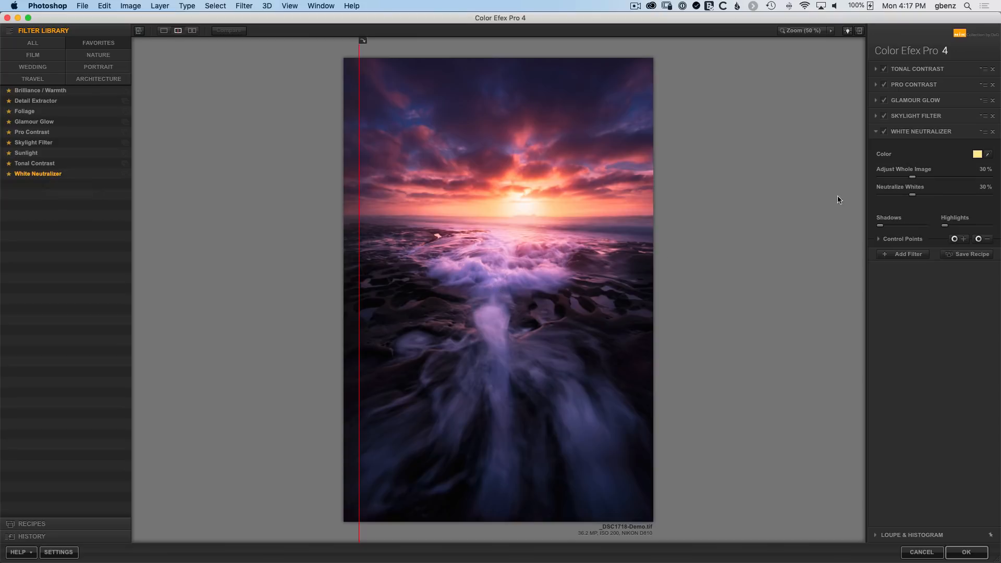
left_click(989, 155)
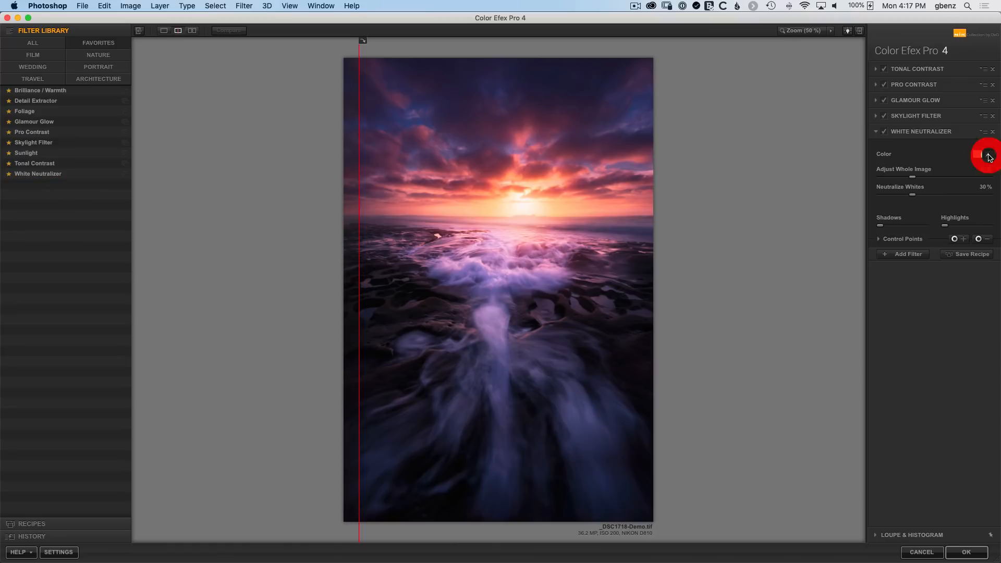
left_click(497, 274)
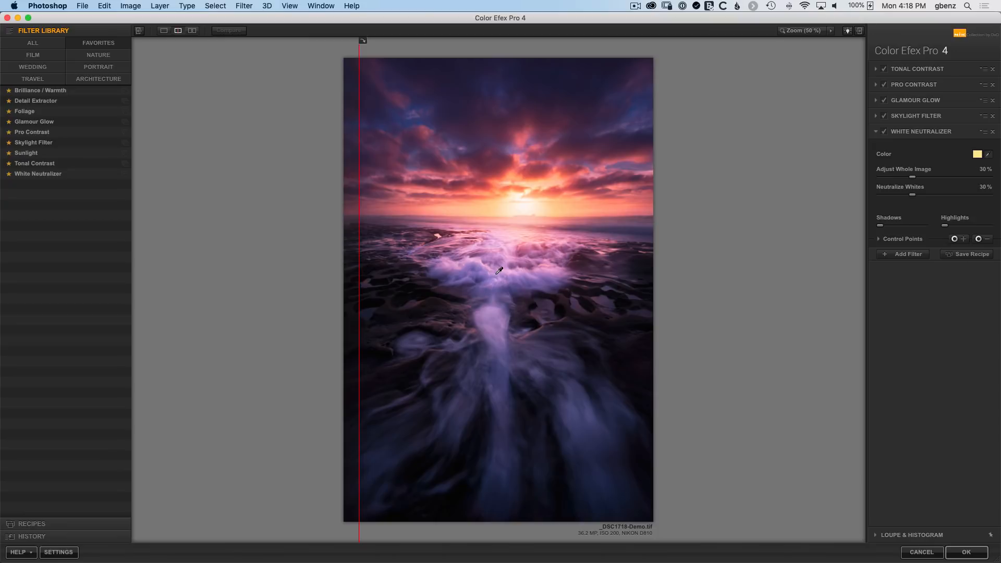
left_click(497, 273)
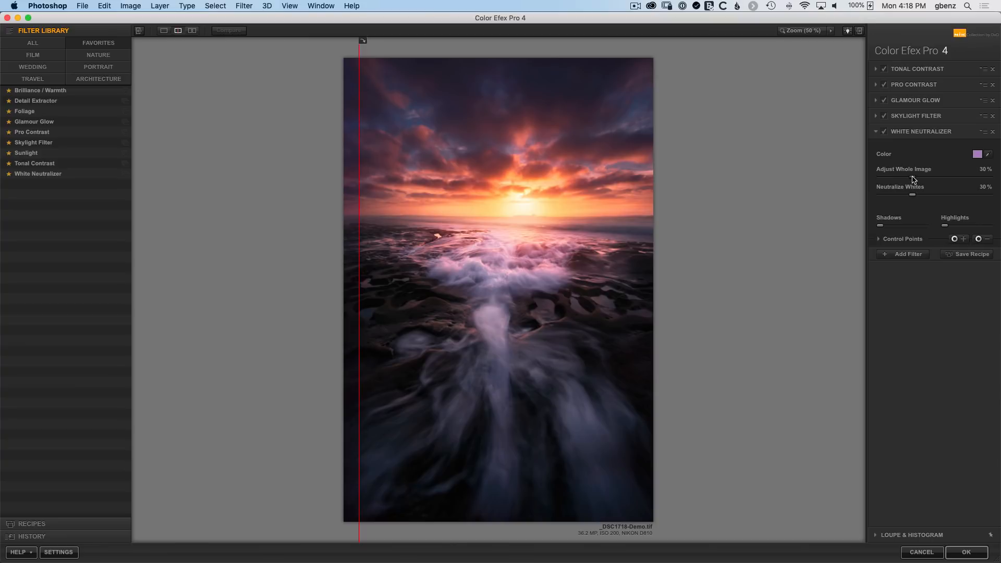
- Try extreme White Neutralizer values, with Adjust Whole Image at 100% and Neutralize Whites at 90%
mouse_move(916, 180)
left_mouse_down()
mouse_move(978, 181)
mouse_move(922, 182)
left_mouse_up()
left_click_drag(914, 197, 981, 200)
left_click_drag(922, 180, 993, 181)
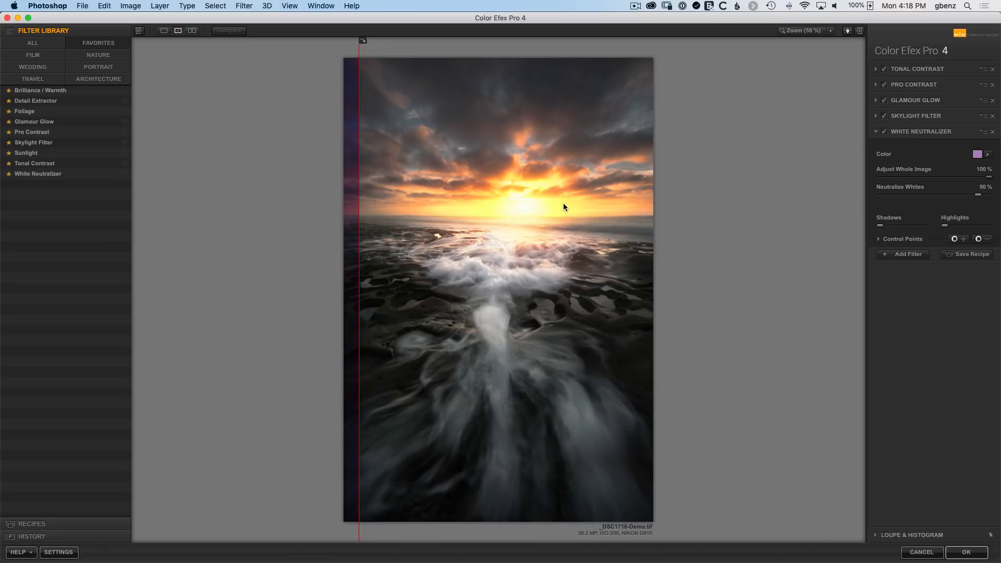
- Set White Neutralizer's Adjust Whole Image to 42% and Neutralize Whites to 28%
left_click(916, 177)
left_click(921, 195)
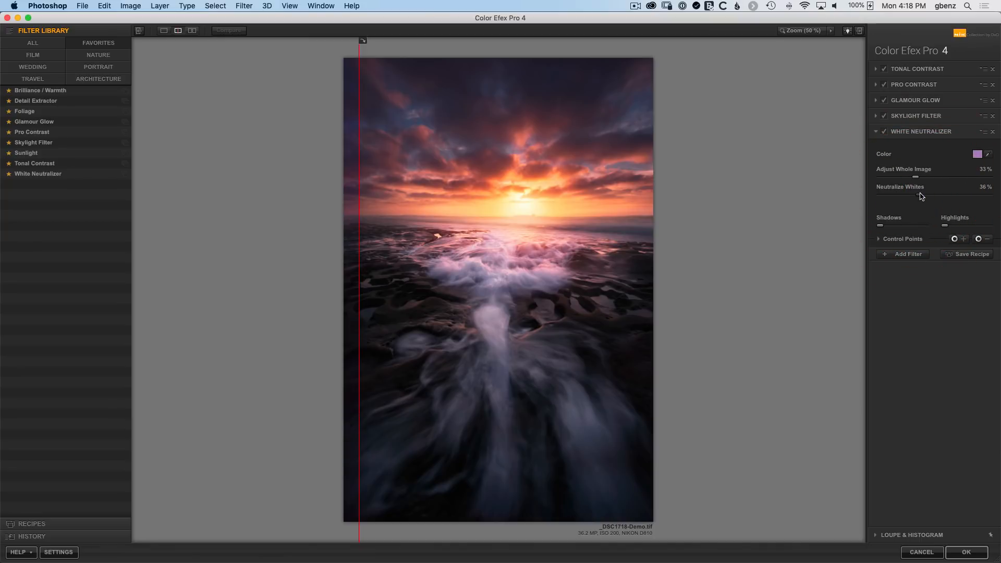
mouse_move(920, 194)
left_mouse_down()
mouse_move(912, 199)
mouse_move(925, 178)
left_mouse_up()
- Compare the image with White Neutralizer off and on repeatedly, and set Neutralize Whites to 22%
left_click(885, 132)
left_click(885, 133)
left_click(885, 133)
left_click(885, 132)
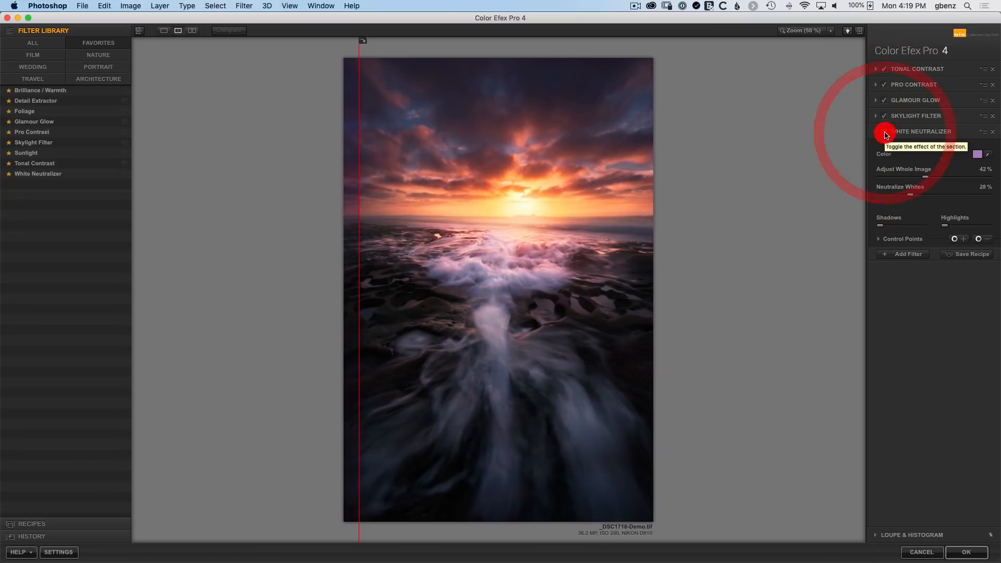
left_click(885, 133)
left_click(885, 133)
left_click(884, 132)
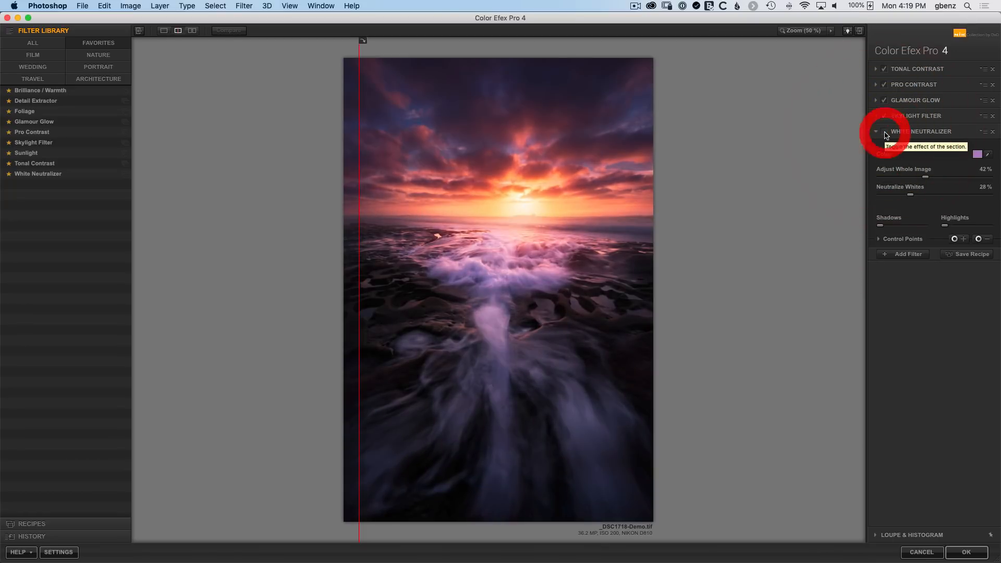
left_click(885, 133)
left_click(885, 132)
left_click(885, 132)
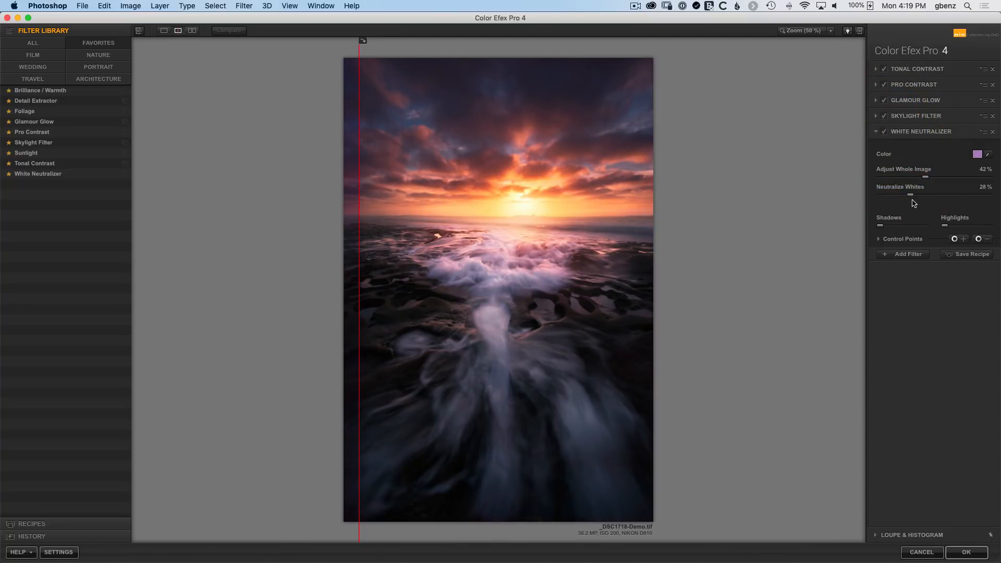
left_click_drag(912, 198, 903, 196)
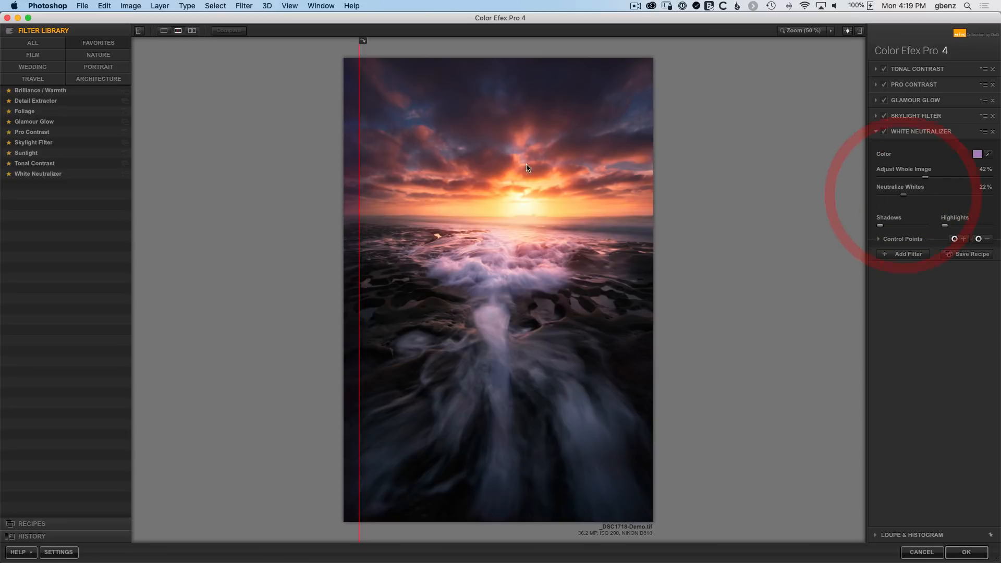
- Place a 100% opacity White Neutralizer control point on the central foam and duplicate it across the foam and down the water stream
left_click(955, 239)
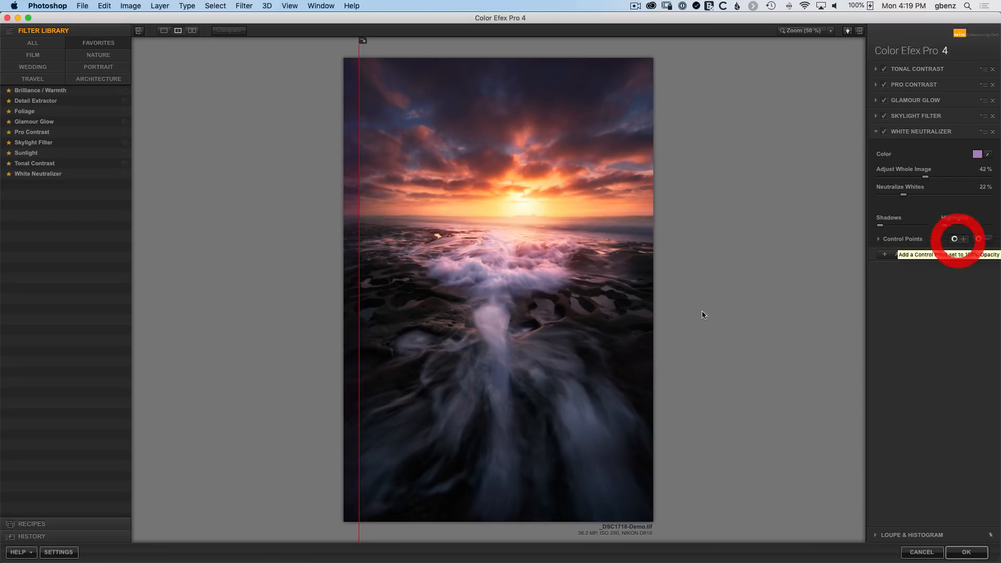
left_click(500, 278)
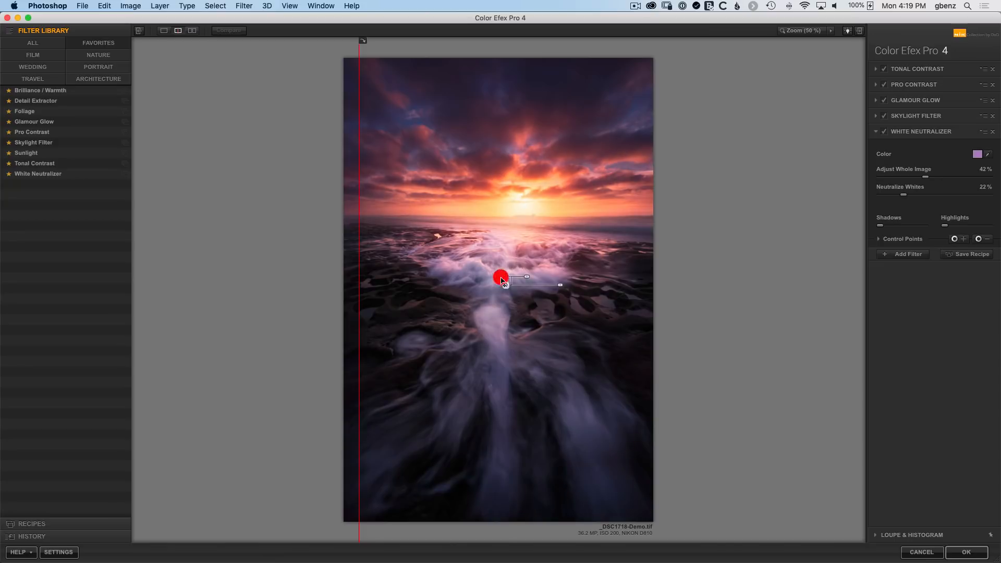
left_click(530, 278)
left_click_drag(501, 278, 534, 275)
left_click(556, 271)
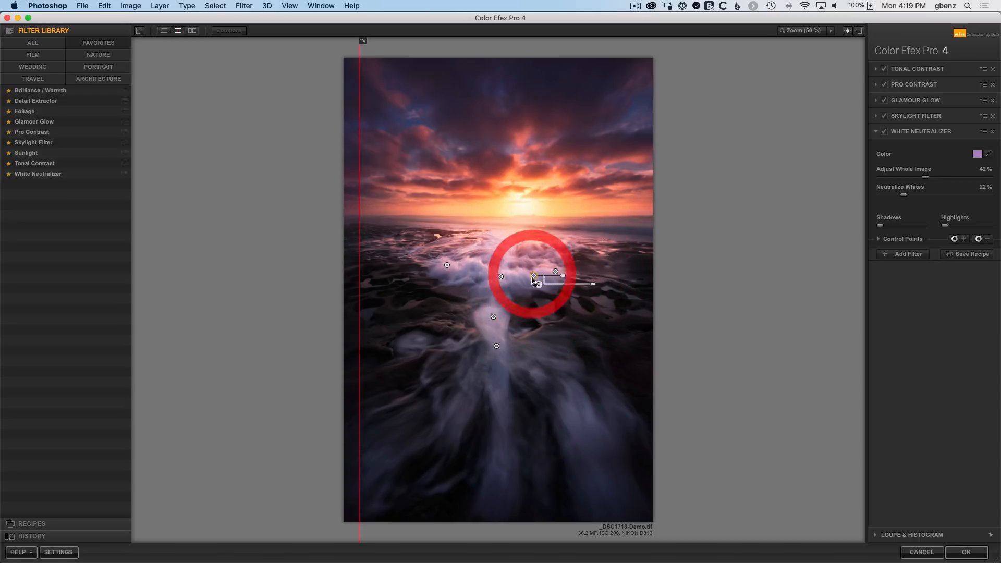
left_click_drag(600, 254, 457, 371)
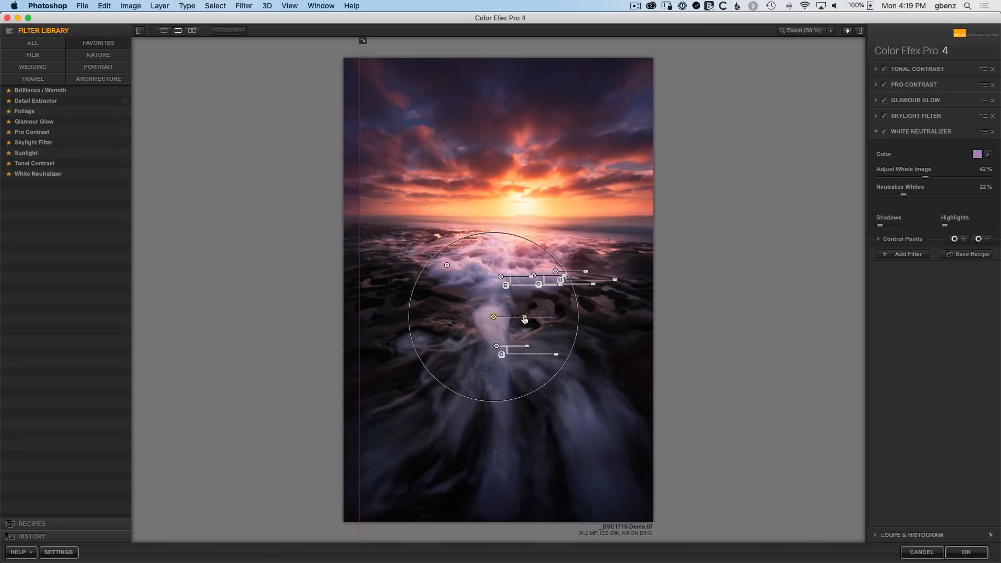
left_click(523, 317)
left_click(567, 311)
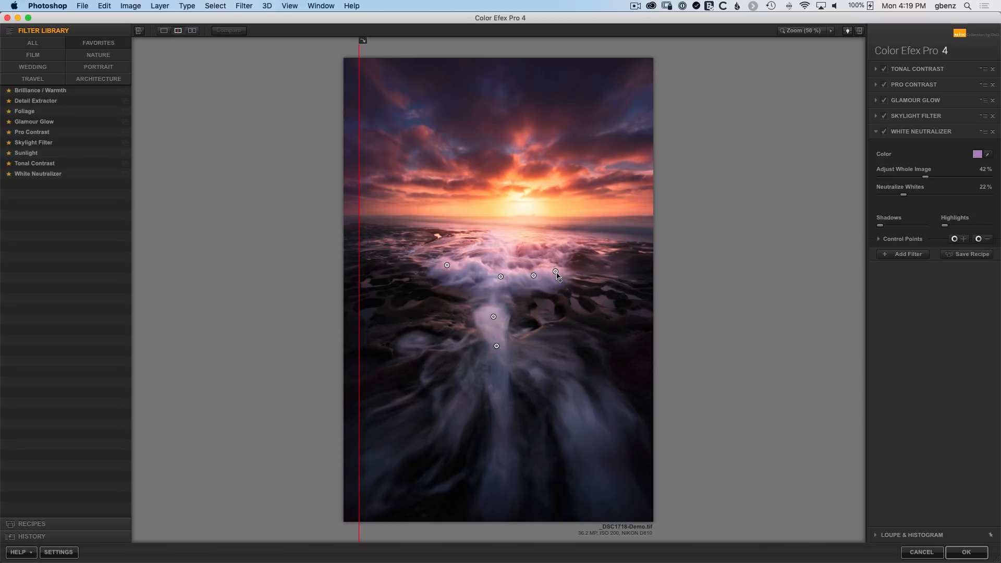
- Duplicate further control points onto the foam's right end, its upper middle and the spot just above the water stream
left_click_drag(556, 272, 506, 256)
left_click_drag(506, 256, 494, 291)
left_click(603, 406)
- Delete the two control points in the water stream and move the one just above them down into the stream
left_click(496, 346)
key("Delete")
left_click(493, 317)
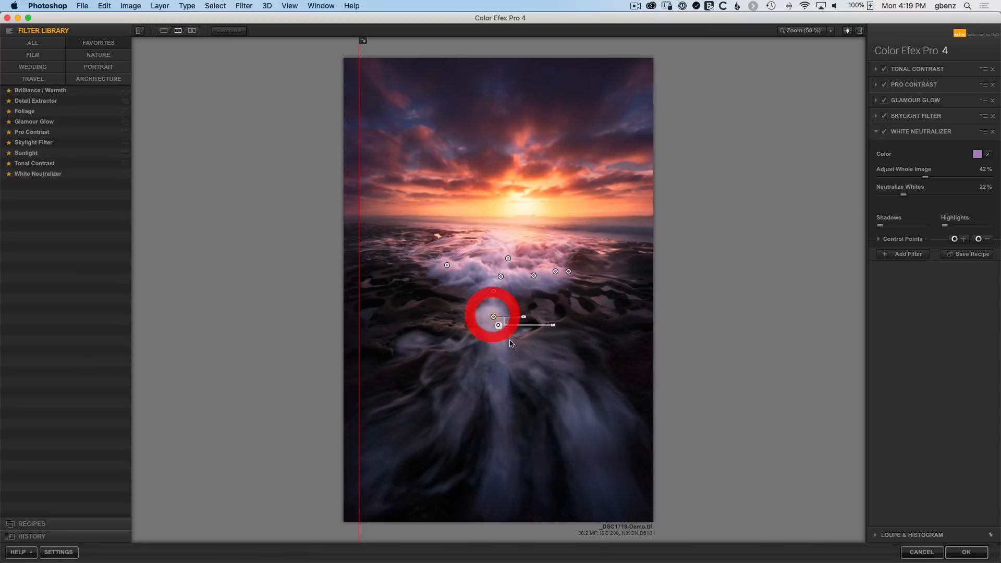
key("Delete")
left_click_drag(494, 292, 491, 321)
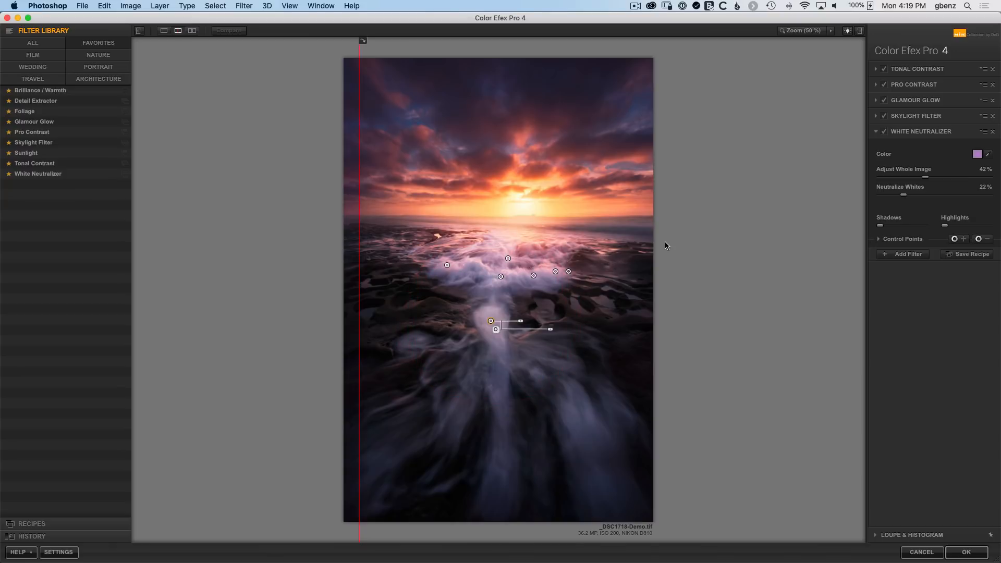
- Expand Skylight Filter, move the before/after divider closer to the image's left edge, and compare White Neutralizer off and on repeatedly
left_click(919, 117)
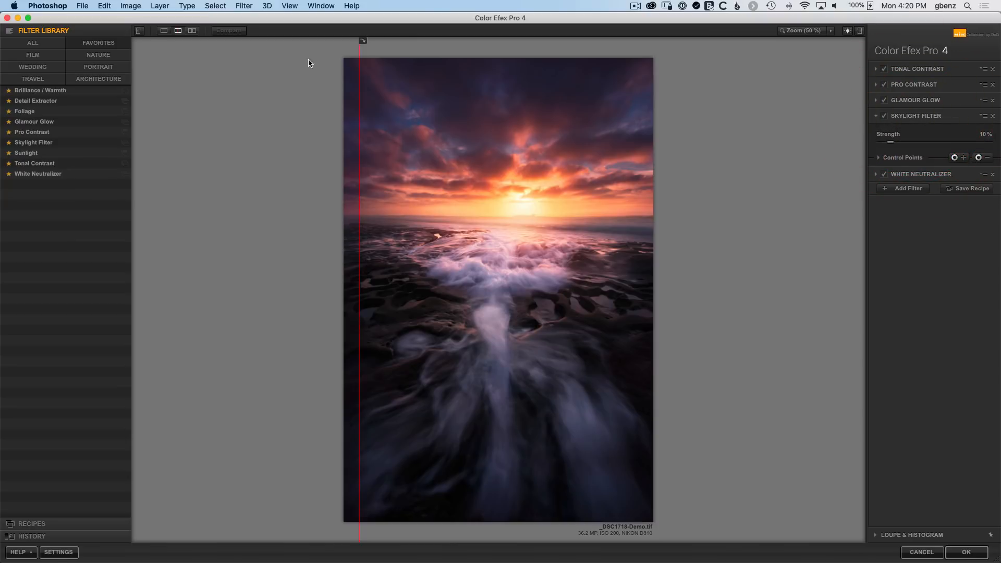
mouse_move(358, 161)
left_mouse_down()
mouse_move(597, 161)
mouse_move(343, 162)
mouse_move(655, 162)
mouse_move(350, 159)
left_mouse_up()
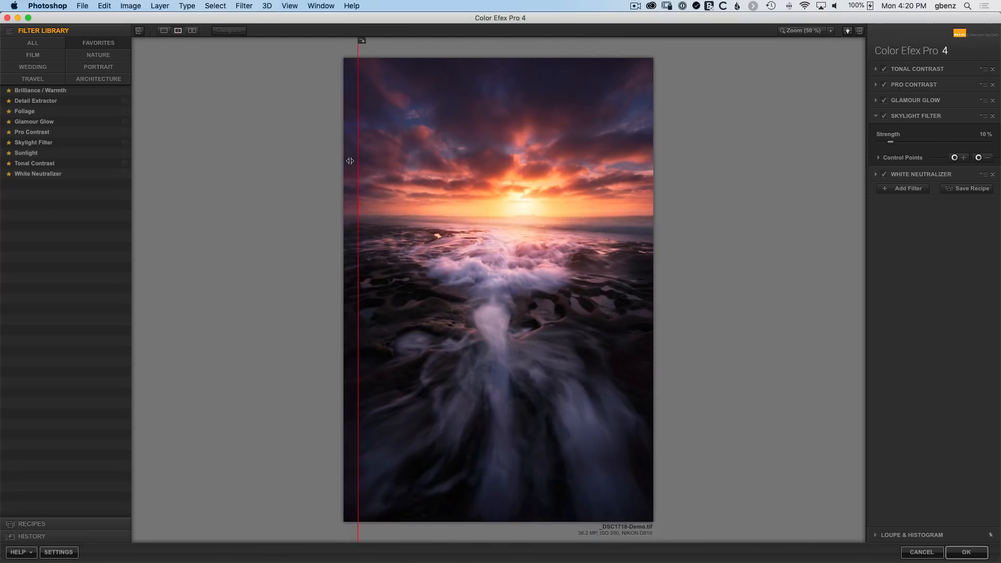
left_click(888, 177)
left_click(888, 177)
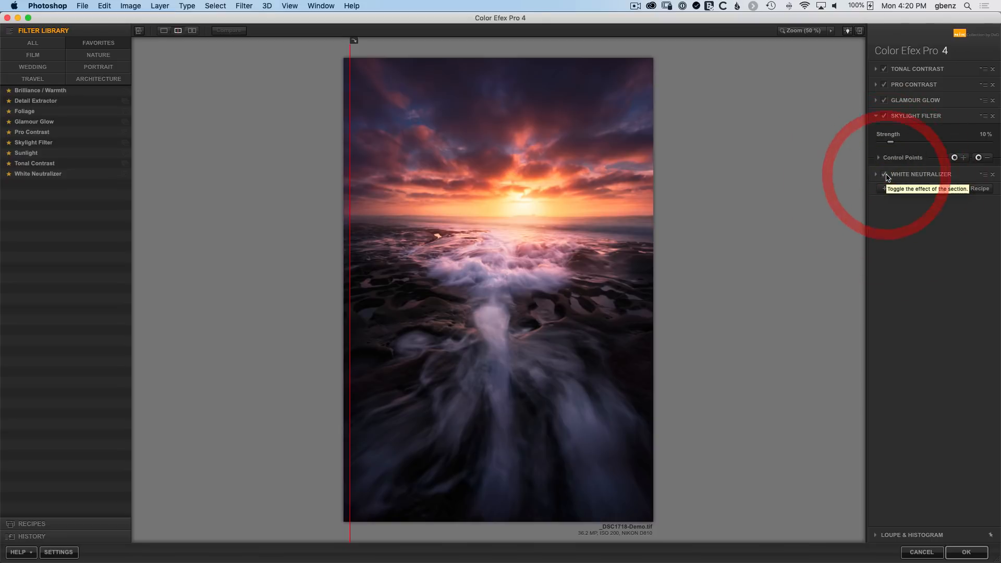
left_click(888, 178)
left_click(888, 178)
left_click(888, 178)
left_click(889, 177)
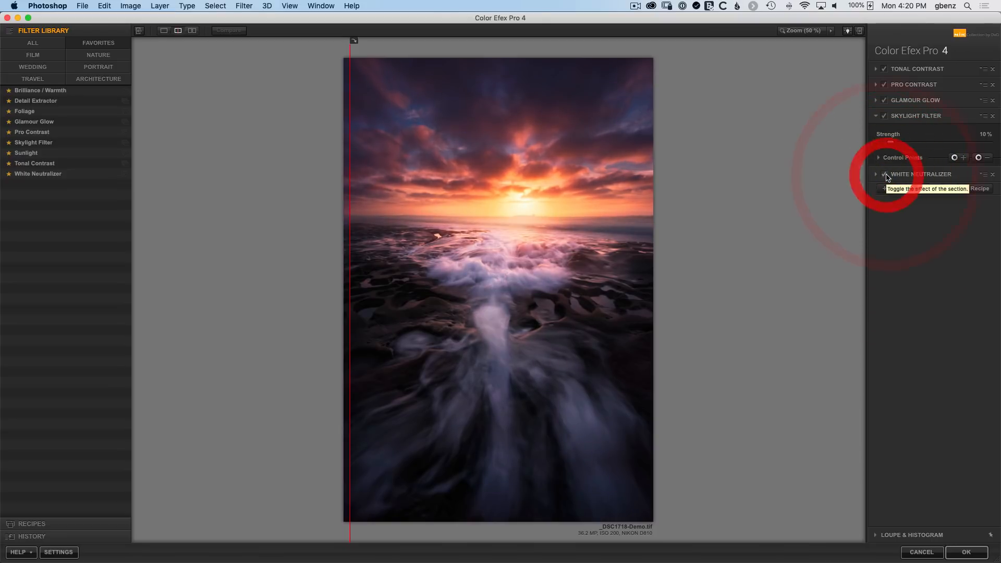
left_click(888, 177)
left_click(889, 178)
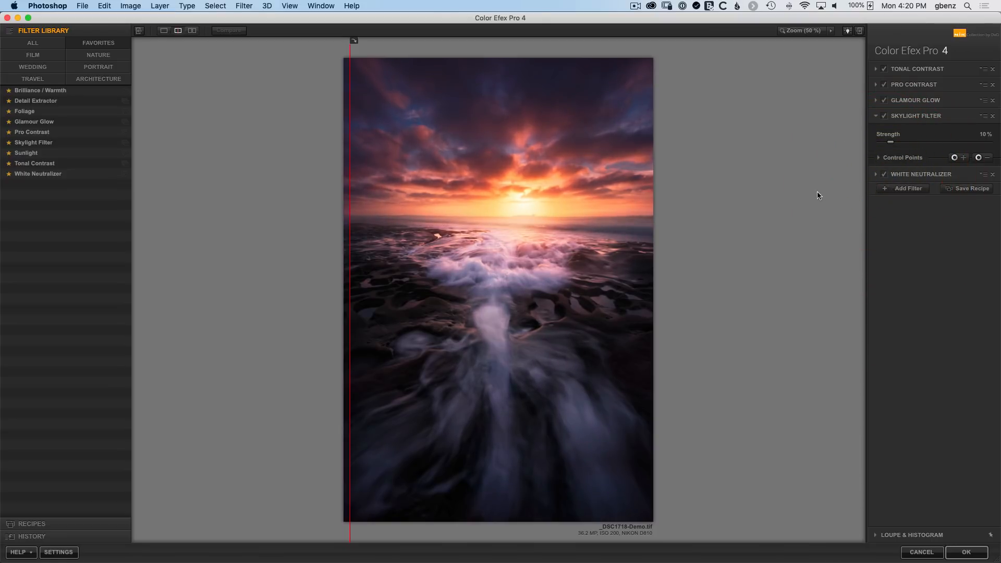
- Place 0% opacity White Neutralizer control points in the upper sky at the centre, right and left to protect the clouds
left_click(877, 174)
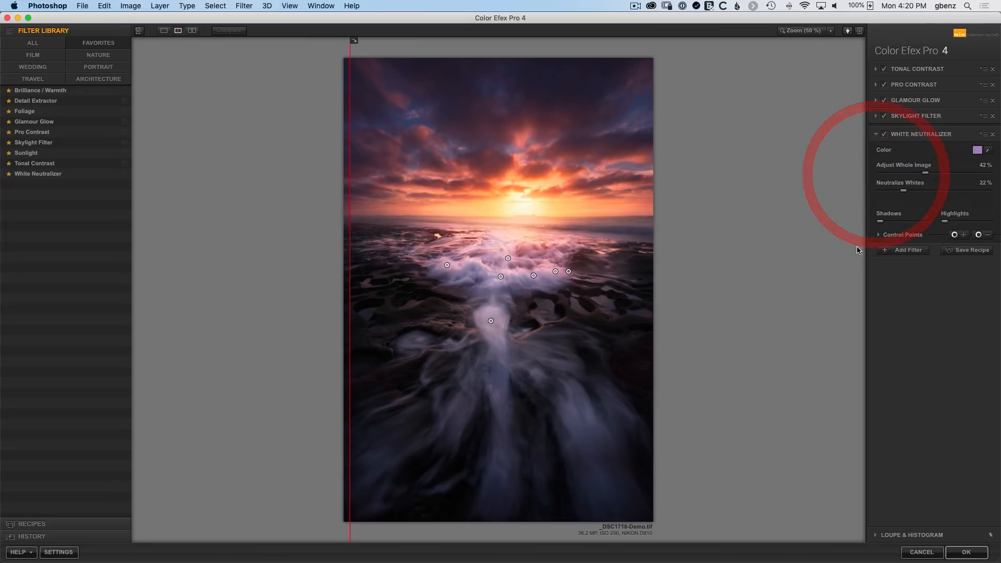
left_click(979, 239)
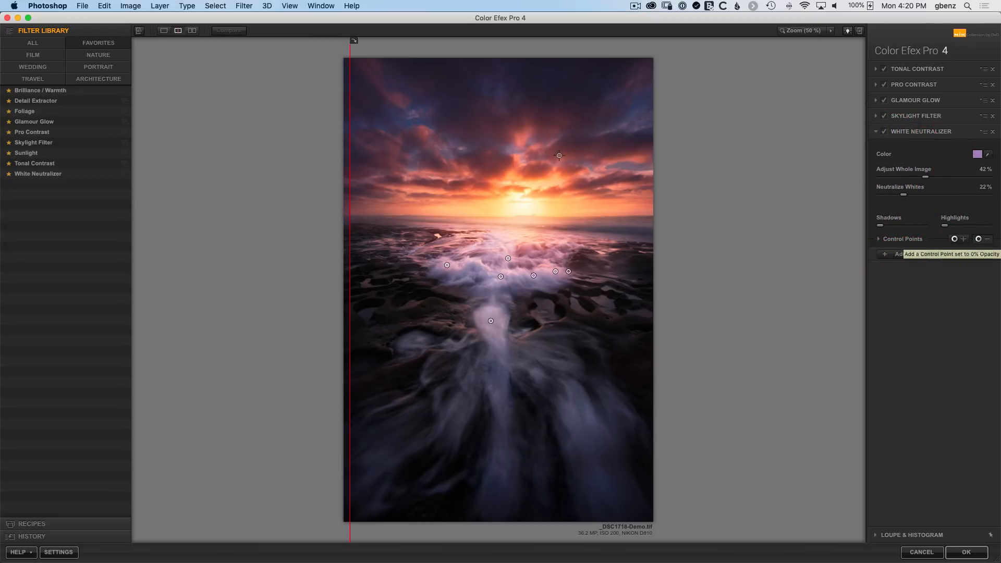
left_click(494, 129)
left_click_drag(503, 129, 406, 110)
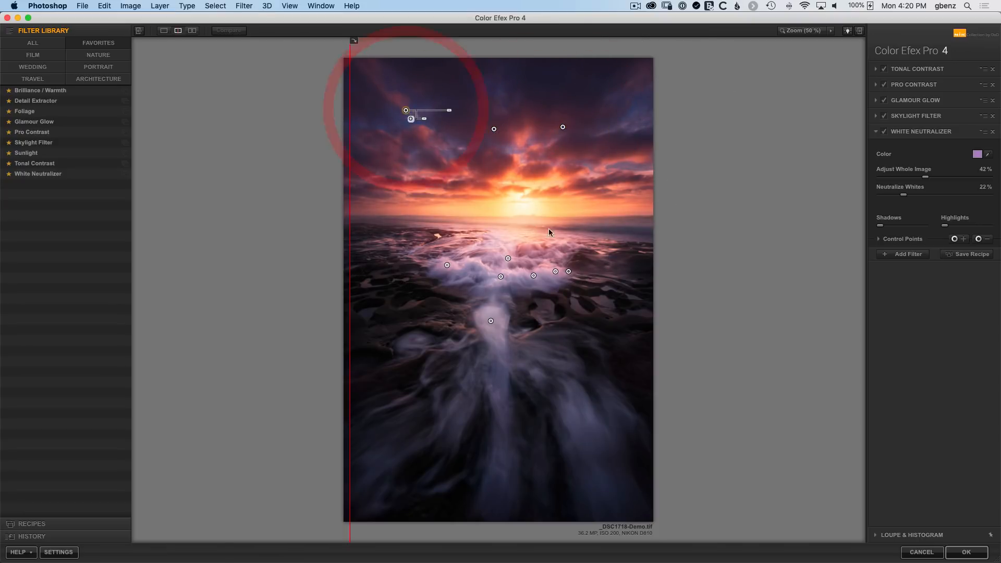
- Compare the protected sky with White Neutralizer off and on several times
left_click(885, 134)
left_click(885, 134)
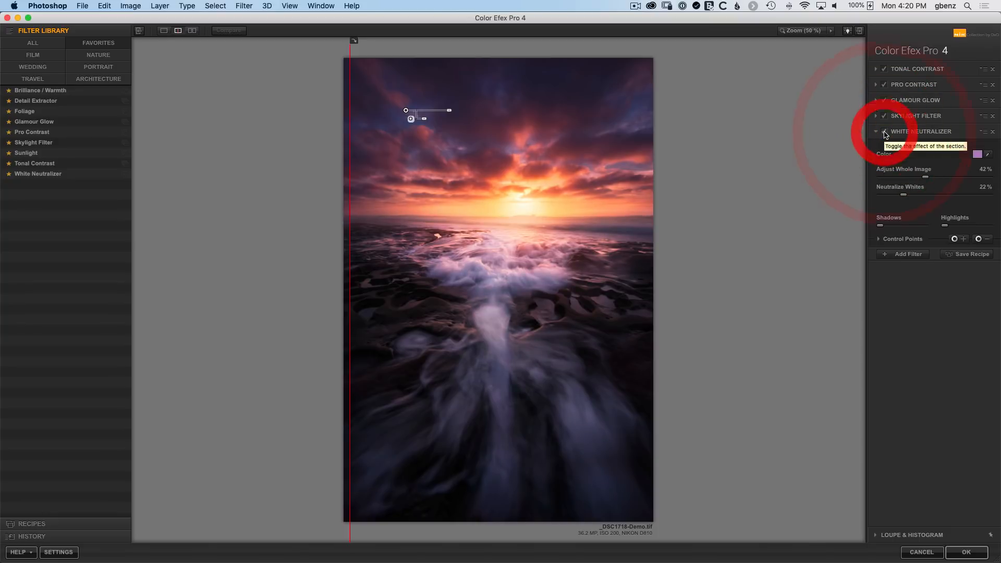
left_click(885, 133)
left_click(884, 133)
left_click(885, 133)
left_click(885, 133)
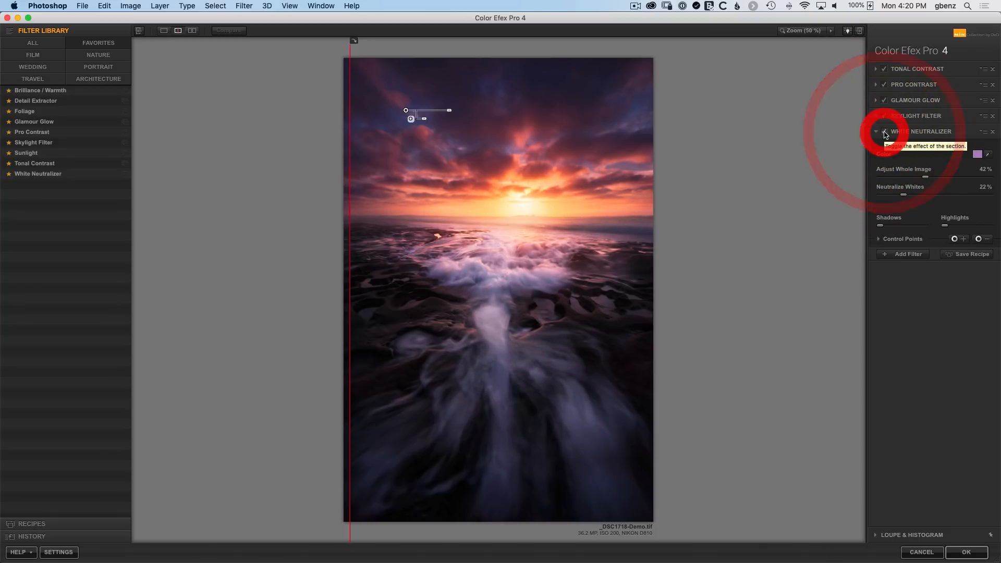
- Duplicate the 0% opacity control points onto the glowing clouds above and right of the sun, and compare White Neutralizer off and on
left_click_drag(494, 129, 566, 181)
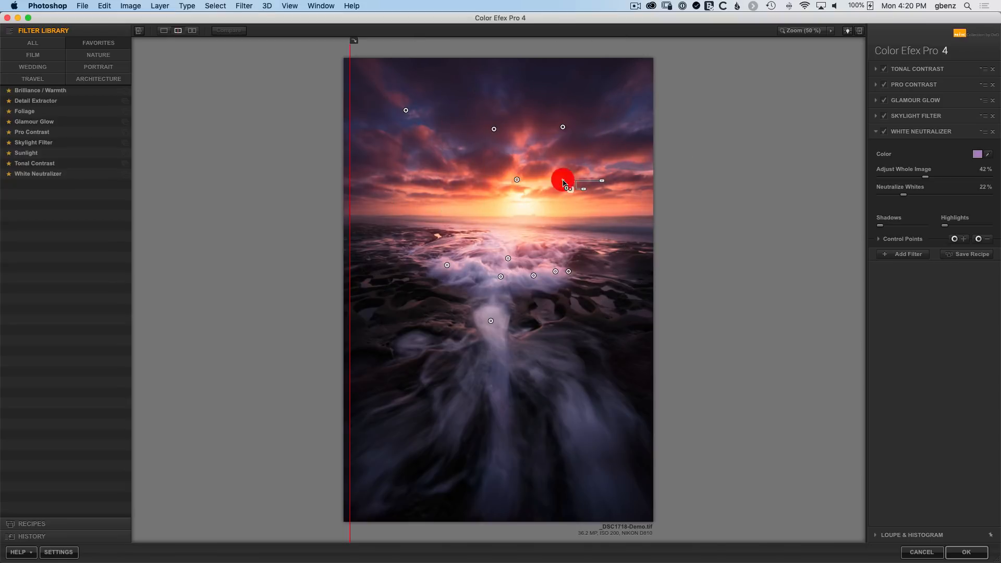
left_click(885, 132)
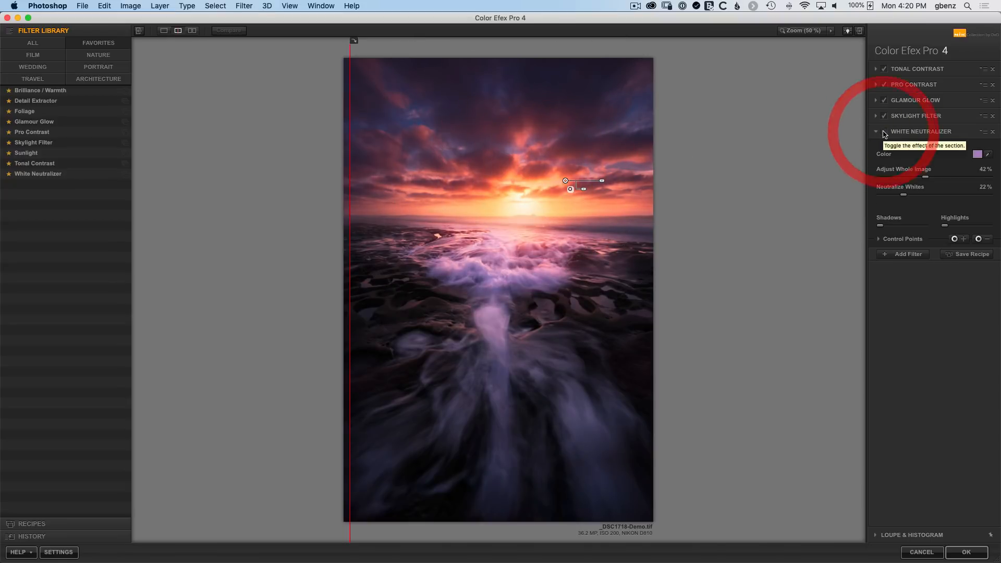
left_click(885, 132)
left_click(885, 132)
left_click(884, 132)
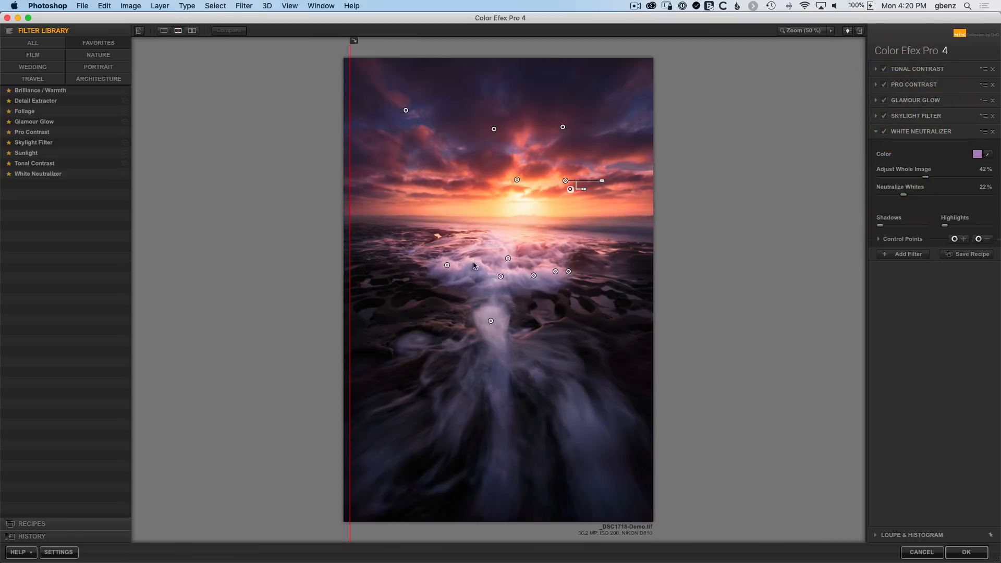
- Expand Skylight Filter and move the before/after divider slightly further into the image from its left edge
left_click(916, 115)
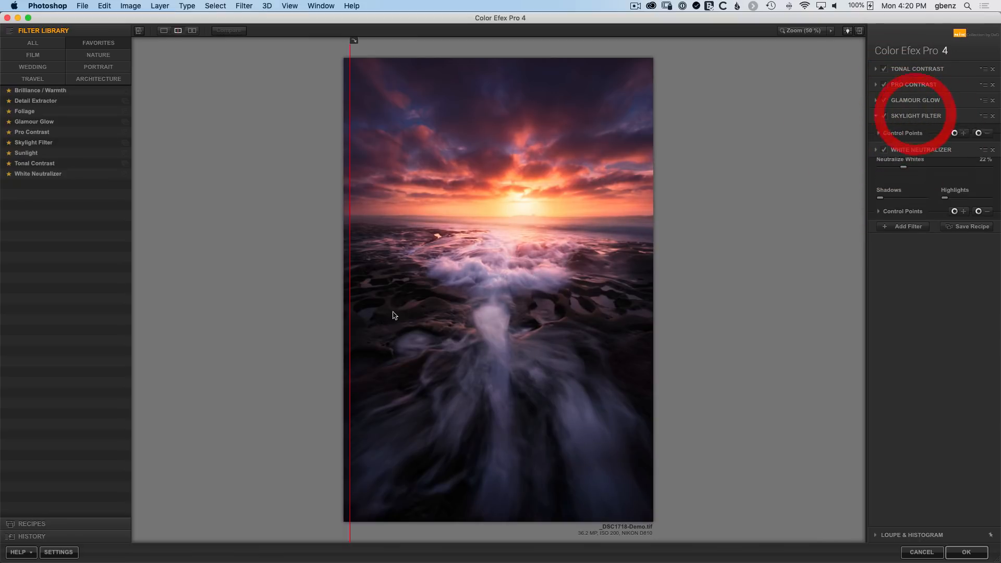
left_click_drag(350, 309, 370, 287)
left_click_drag(305, 264, 381, 278)
left_click(573, 274)
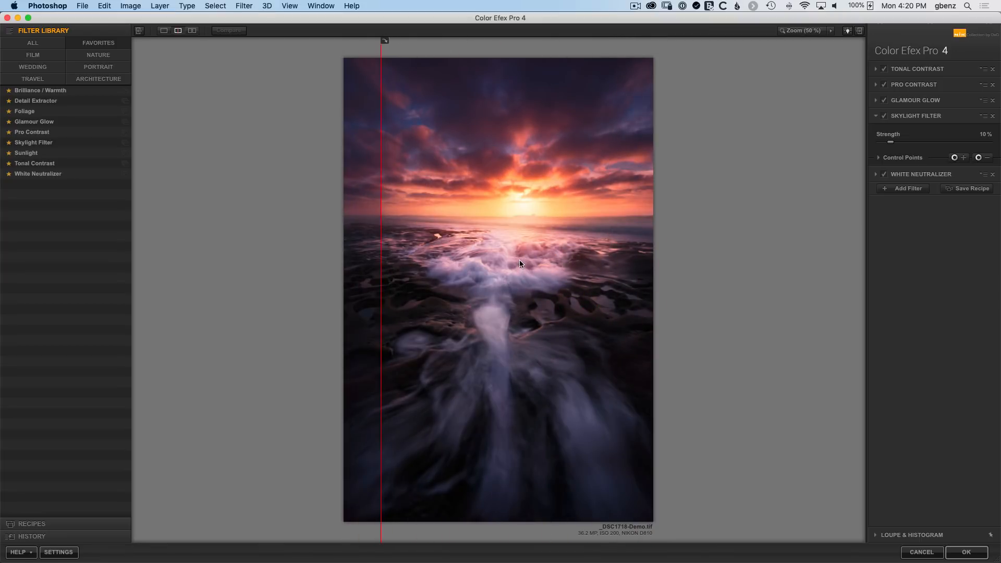
- Soften White Neutralizer by setting Adjust Whole Image to 27% and Neutralize Whites to 11%
left_click(881, 175)
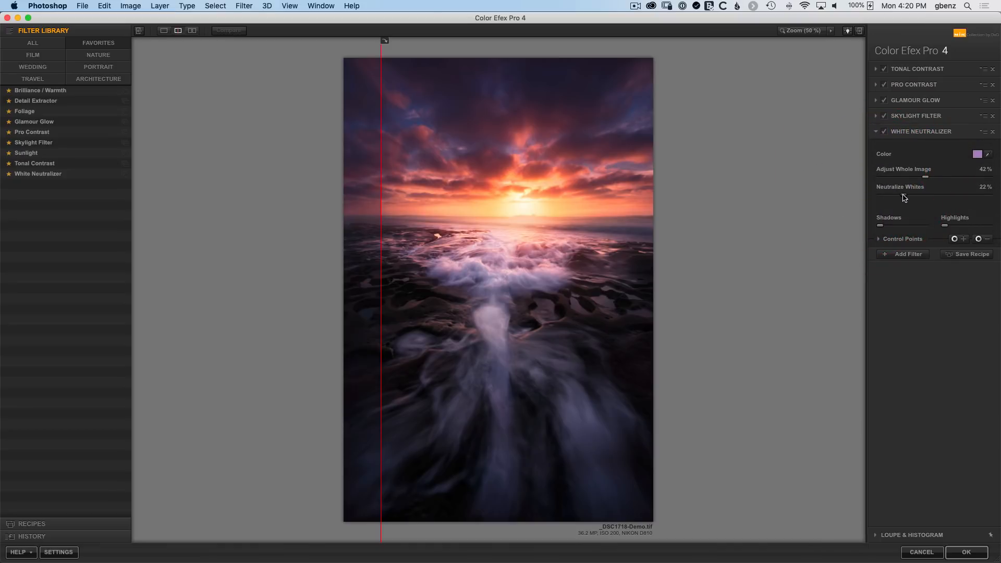
left_click_drag(894, 195, 880, 194)
left_click(885, 132)
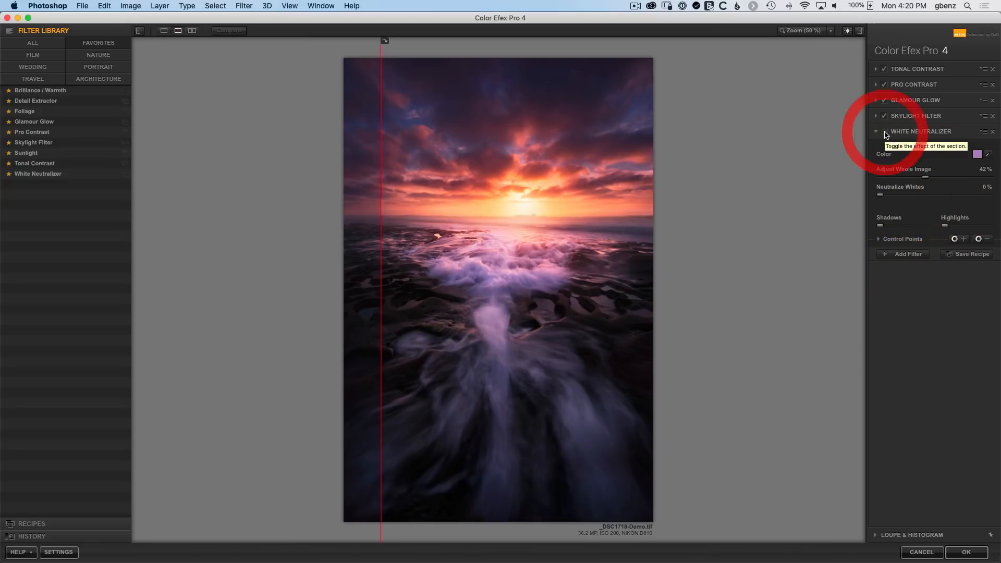
left_click(884, 132)
left_click(908, 178)
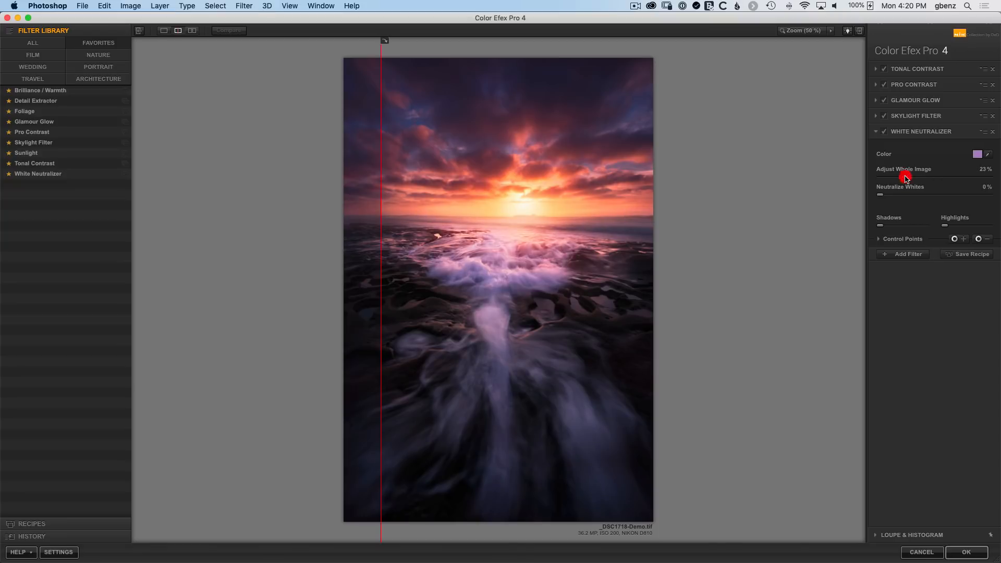
left_click(910, 178)
left_click_drag(881, 197, 892, 197)
left_click(894, 196)
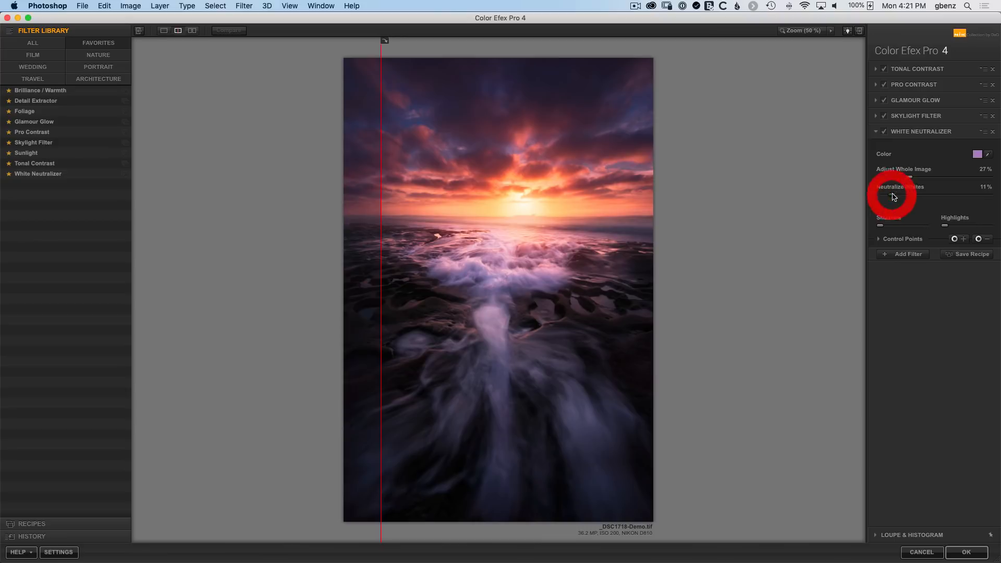
- Compare White Neutralizer off and on, and apply the Color Efex Pro filter stack to the Smart Object
left_click(884, 133)
left_click(884, 134)
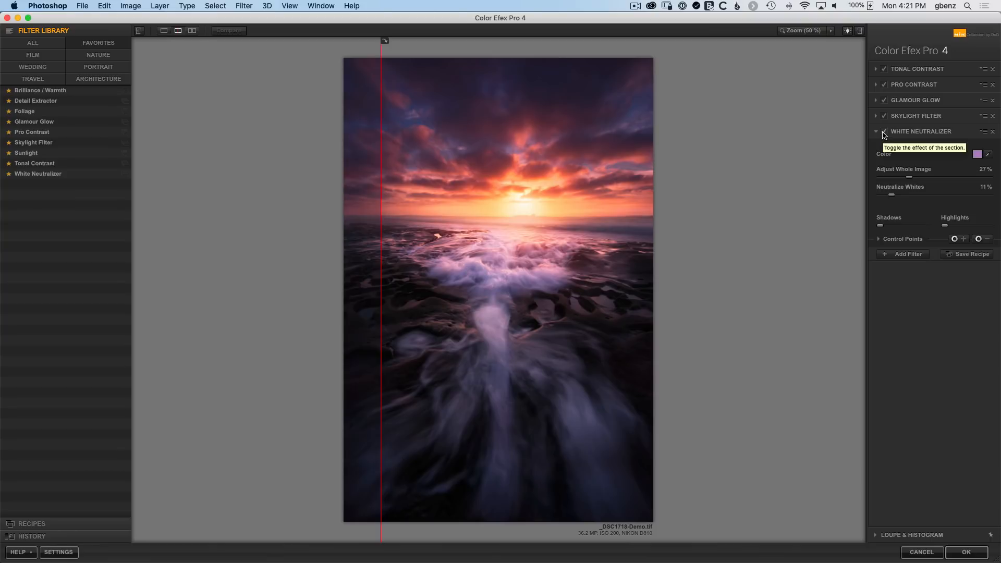
left_click(962, 552)
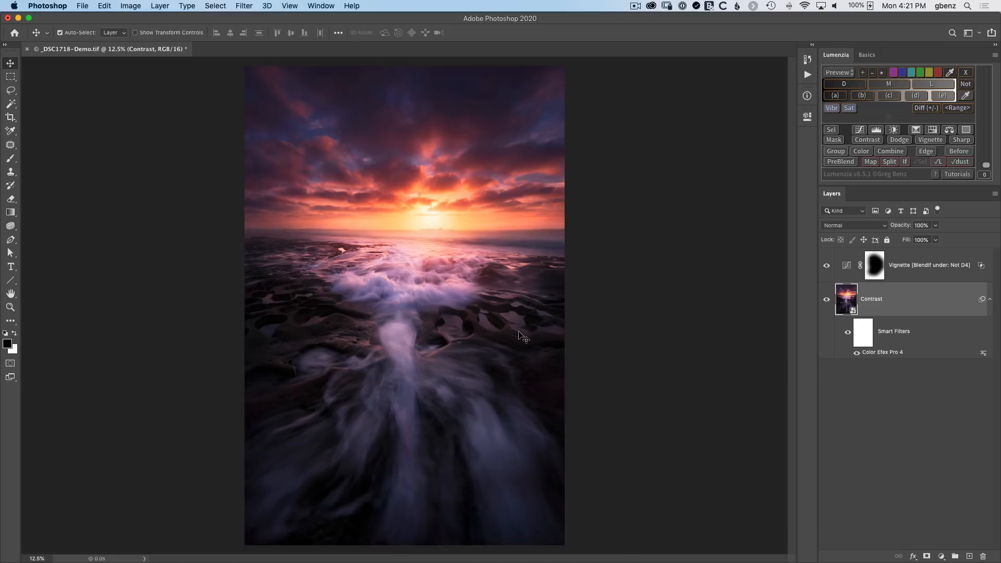
- Preview Lumenzia's L luminosity mask at level 1 for the filter mask and set its Levels midtone to 1.61
left_click(856, 337)
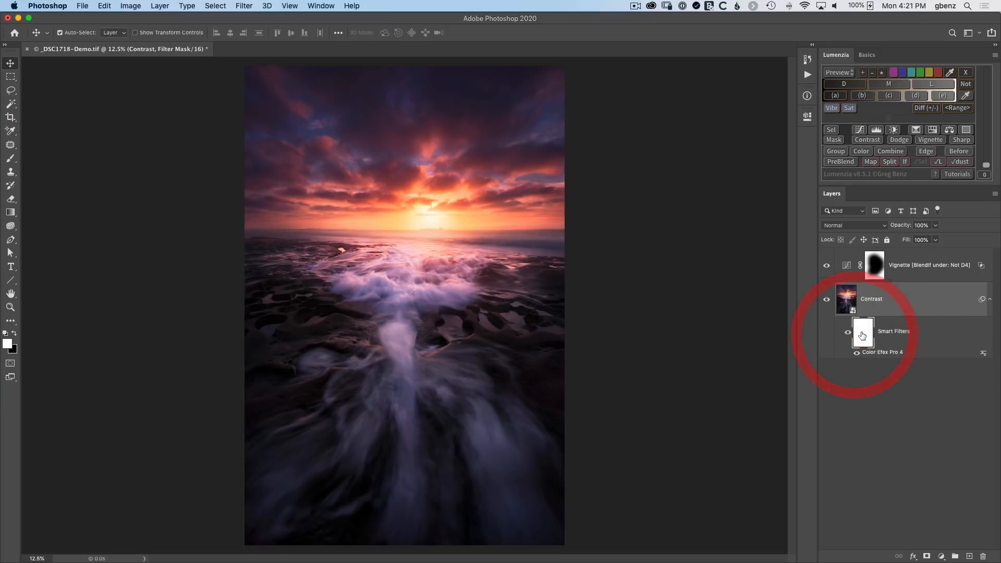
left_click(931, 84)
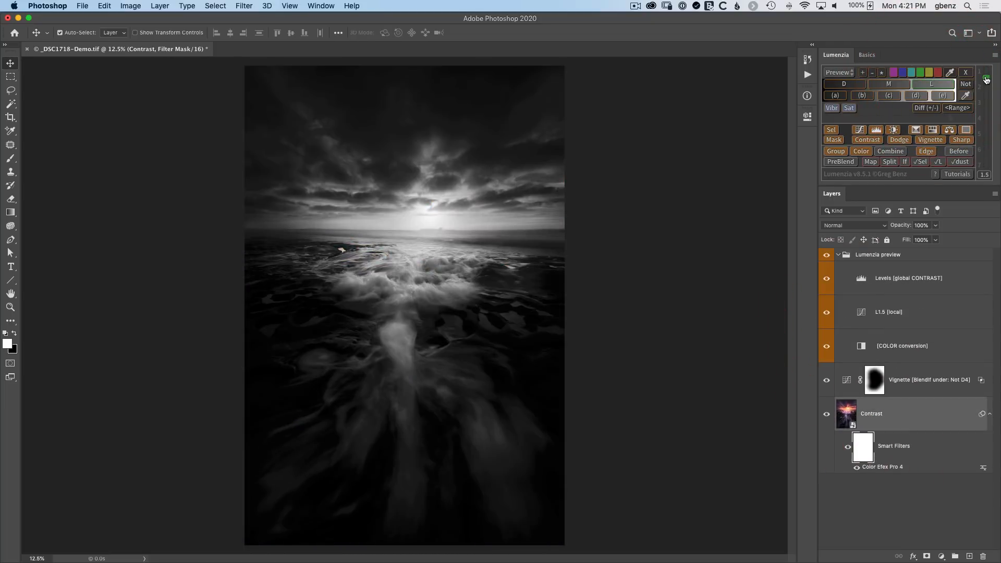
left_click_drag(987, 79, 987, 69)
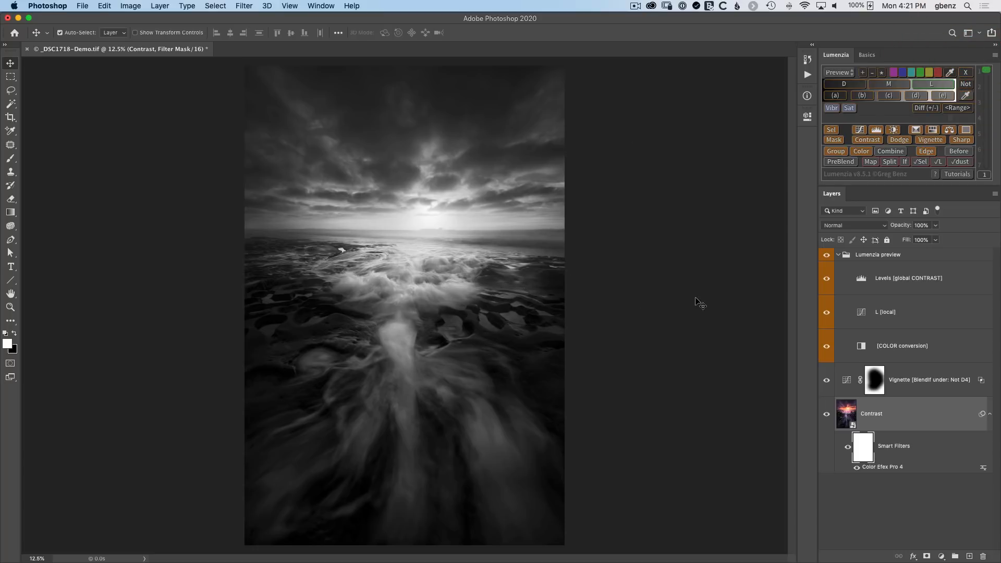
double_click(861, 282)
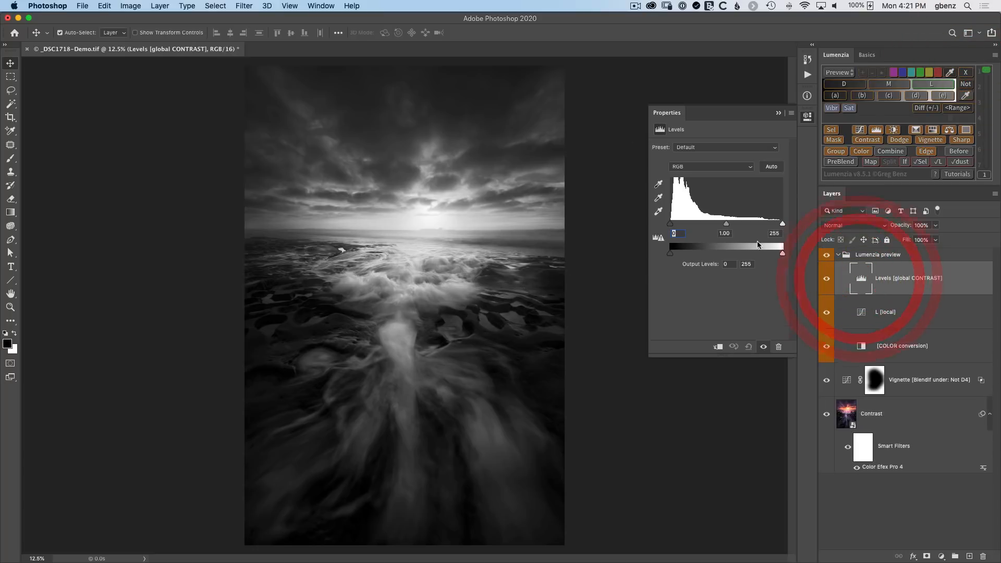
left_click_drag(726, 225, 710, 225)
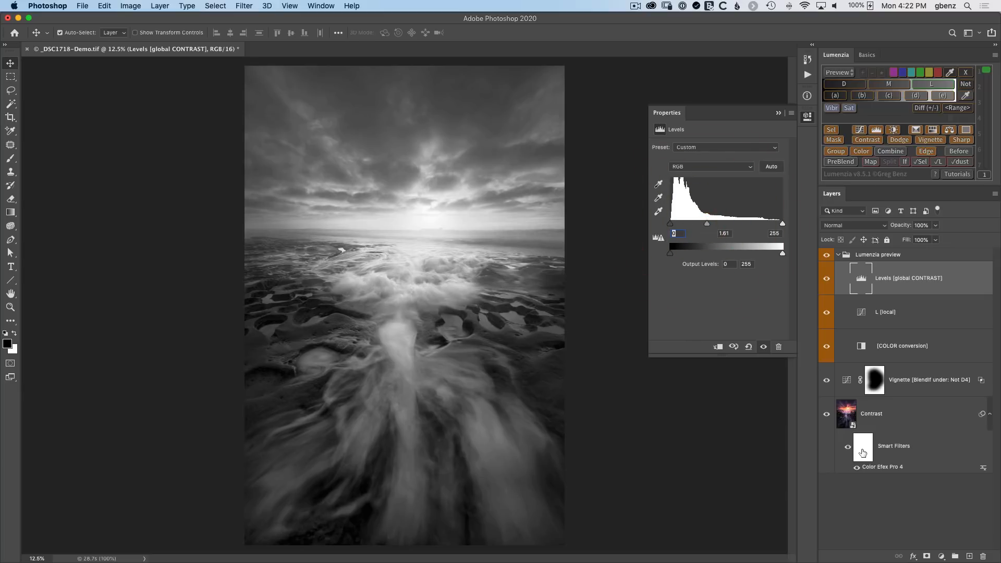
- Apply the previewed luminosity selection as the filter mask on the Contrast layer's Smart Filters
left_click(861, 450)
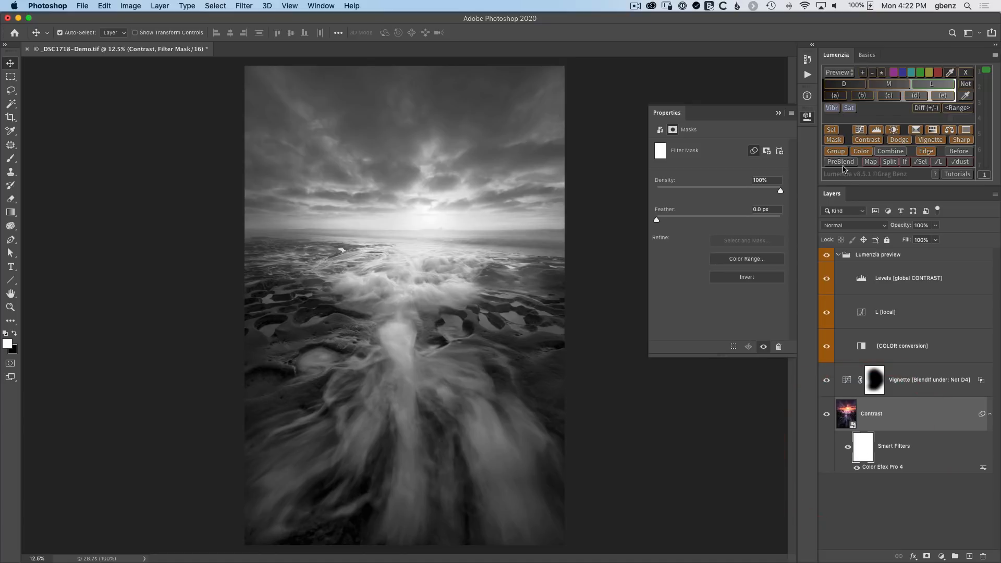
left_click(833, 140)
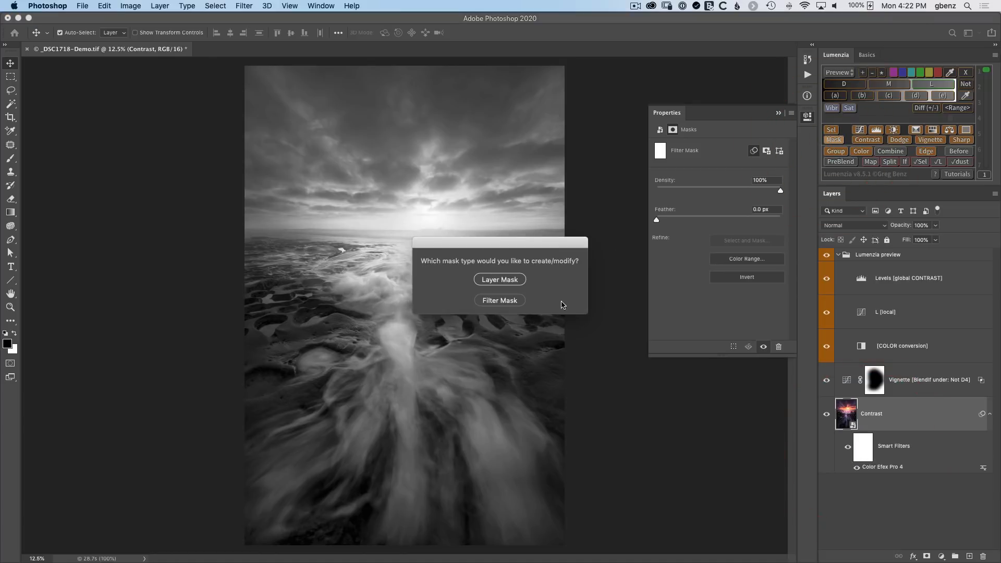
left_click(499, 302)
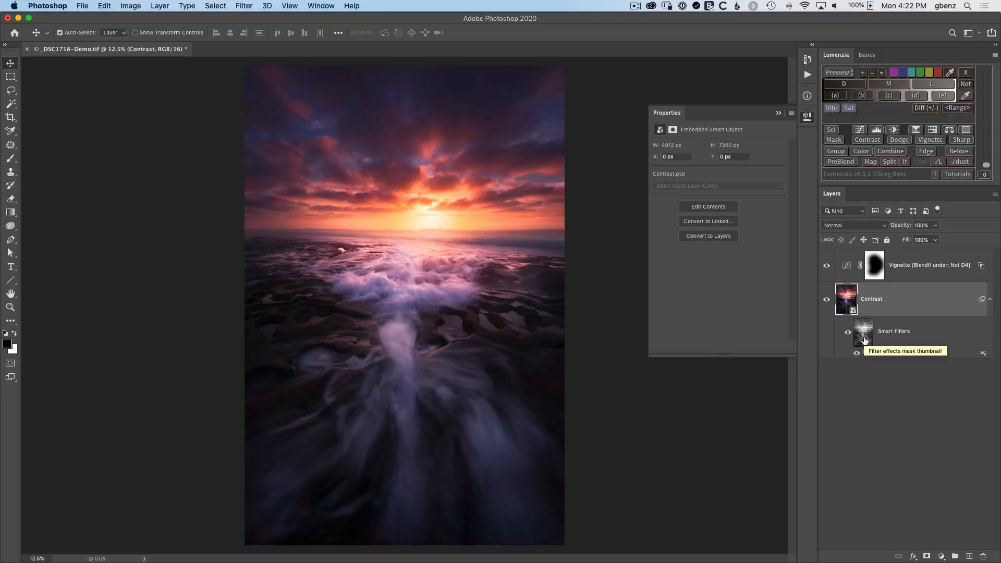
- Compare the image with the Smart Filters mask disabled and enabled several times
left_click(864, 339, "shift")
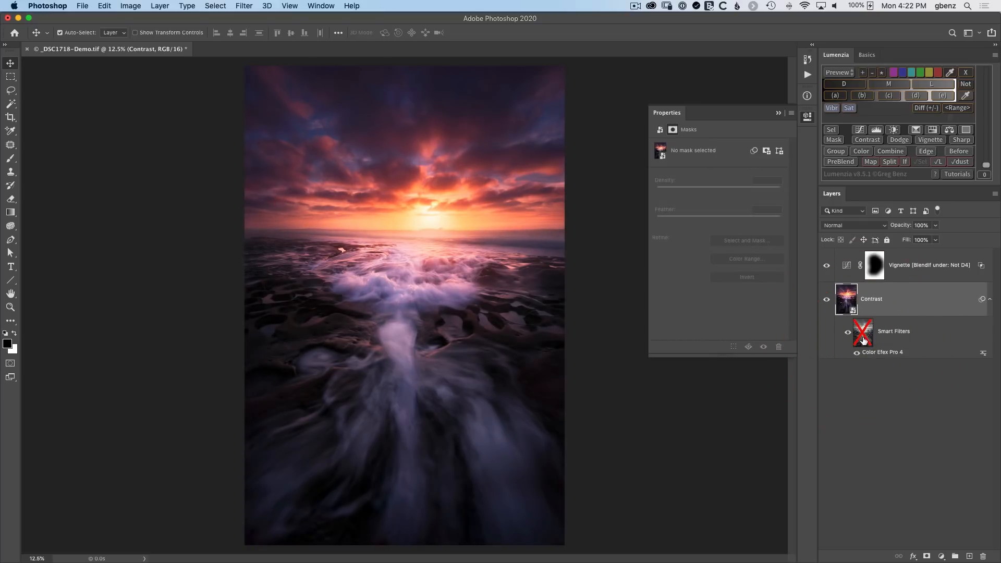
left_click(865, 340, "shift")
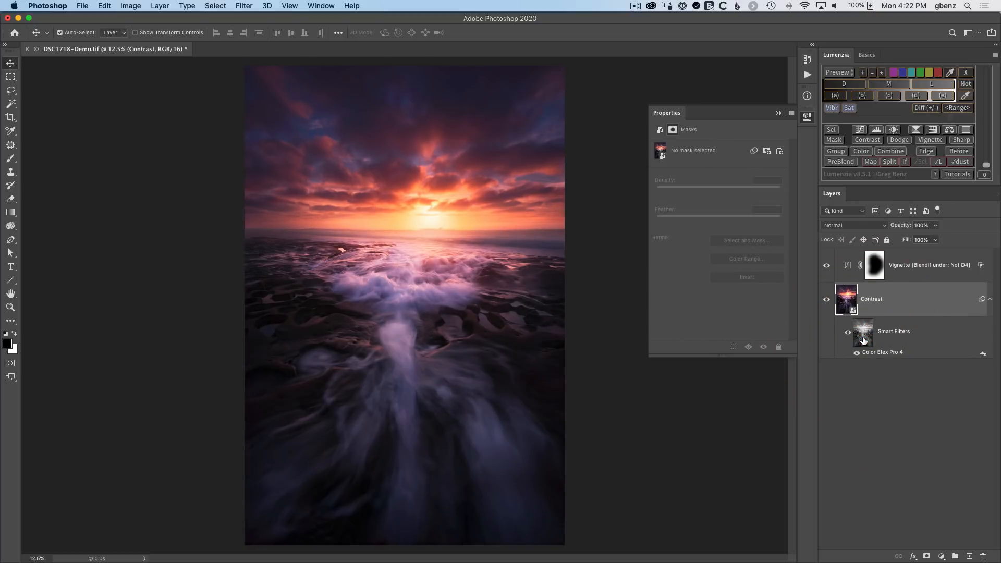
left_click(864, 339, "shift")
left_click(864, 340, "shift")
left_click(864, 340, "shift")
left_click(865, 339, "shift")
left_click(864, 340, "shift")
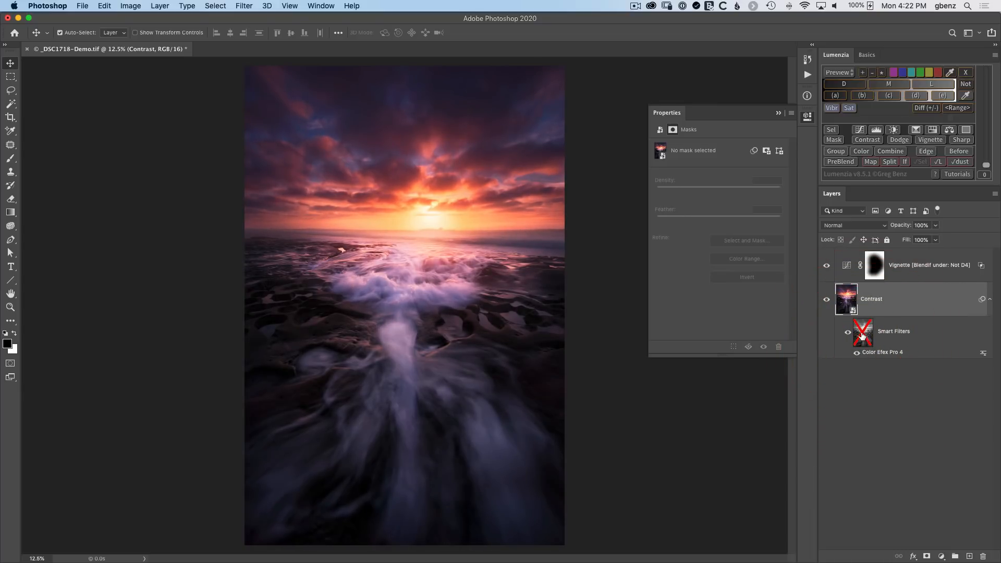
- Delete the Smart Filters mask, and compare the image with its Before version
left_click_drag(862, 335, 984, 557)
left_click(808, 117)
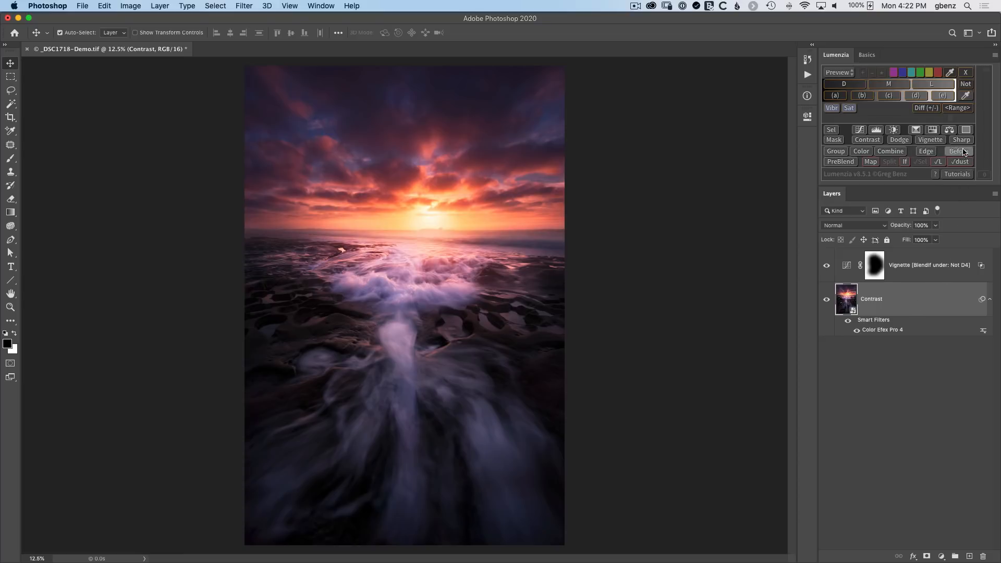
left_click(960, 152)
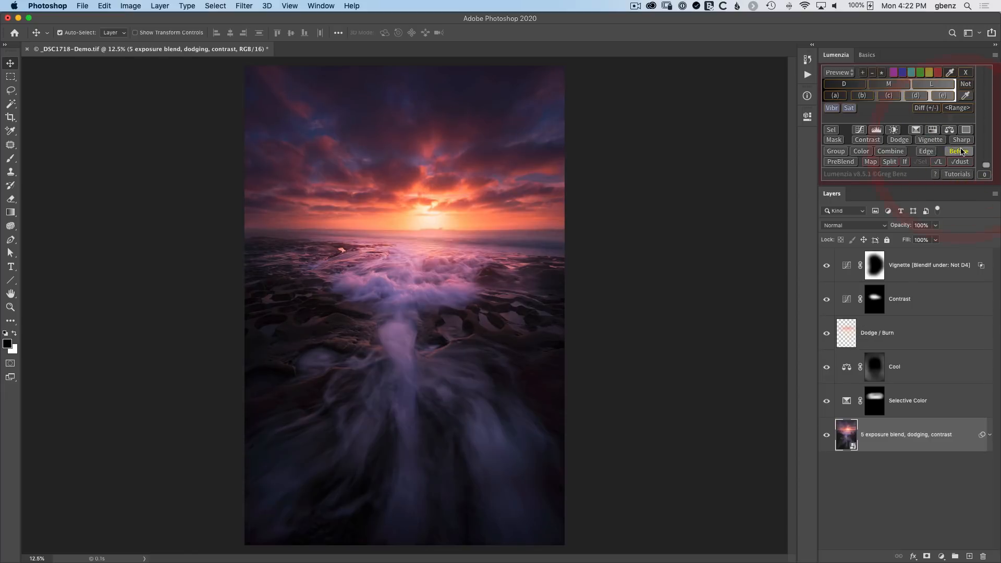
left_click(960, 151)
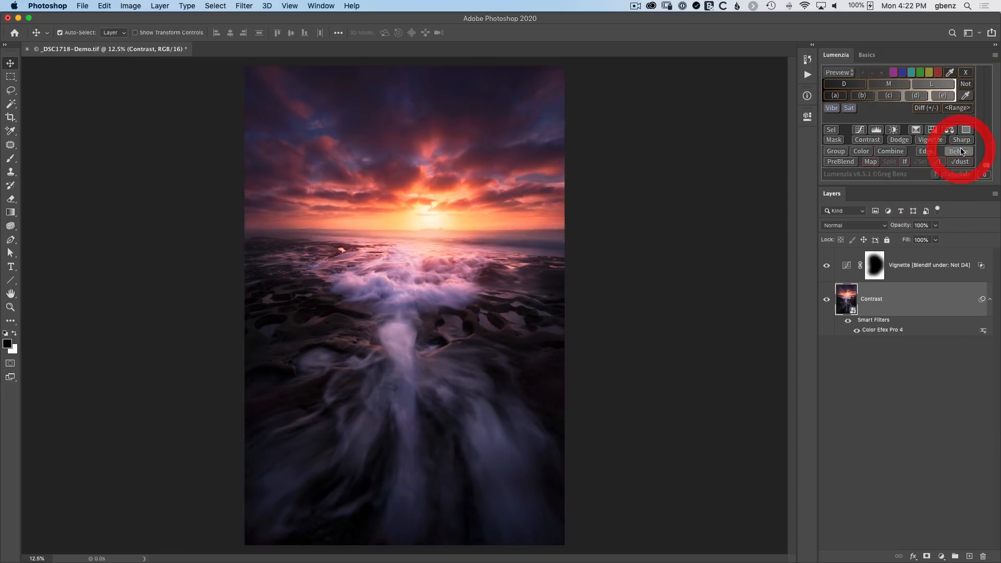